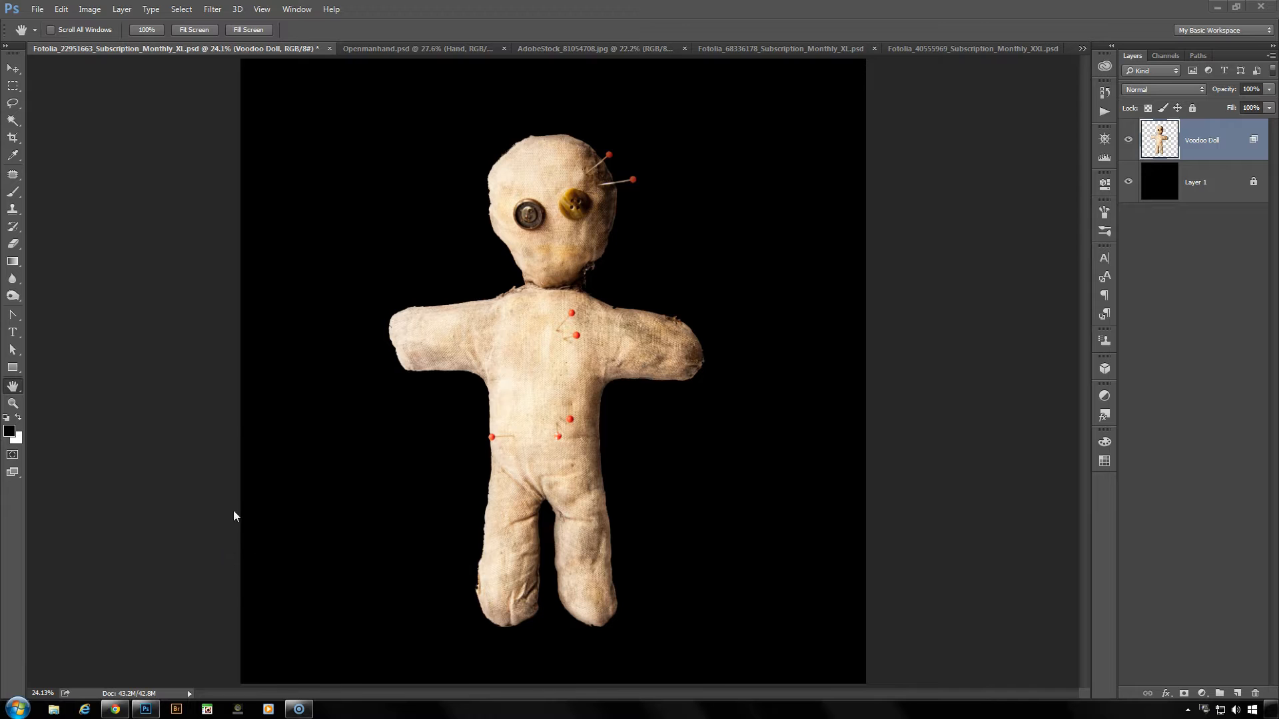
click(60, 11)
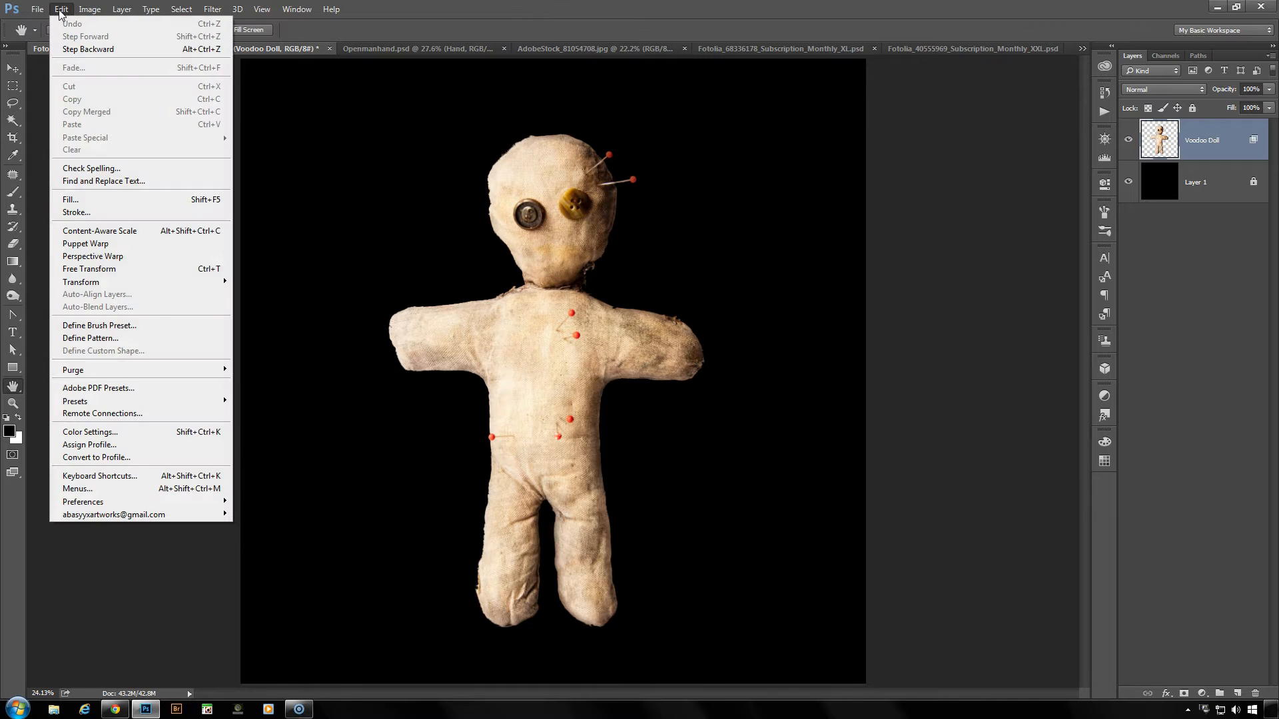
click(147, 245)
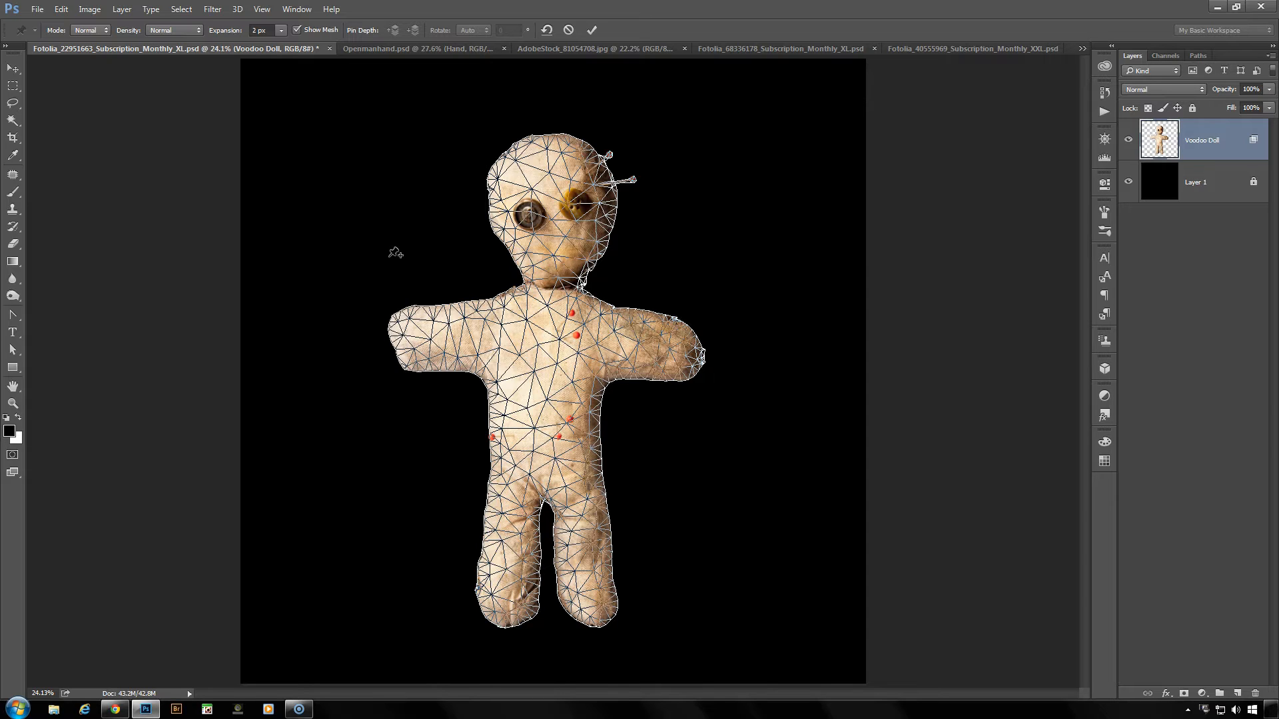
click(567, 29)
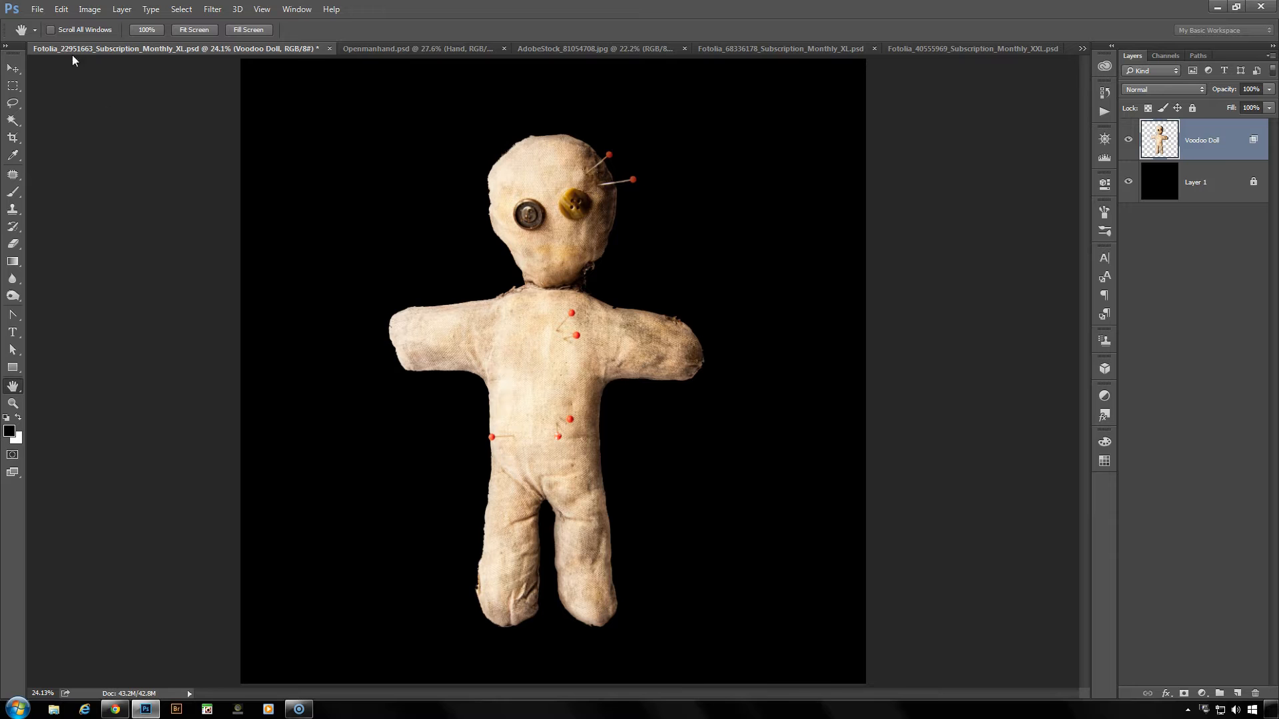
- Assign the keyboard shortcut Alt+Shift+Ctrl+W to the Puppet Warp command in the application menu shortcuts and save the change
click(65, 11)
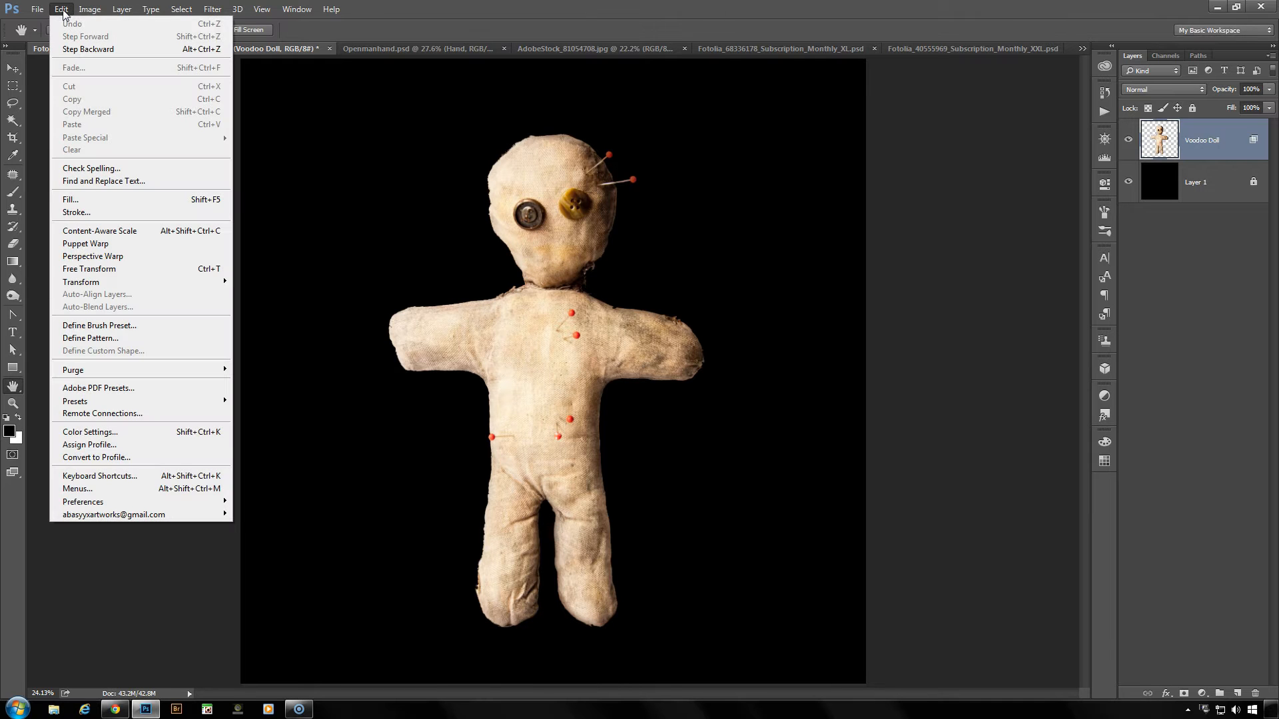
click(118, 475)
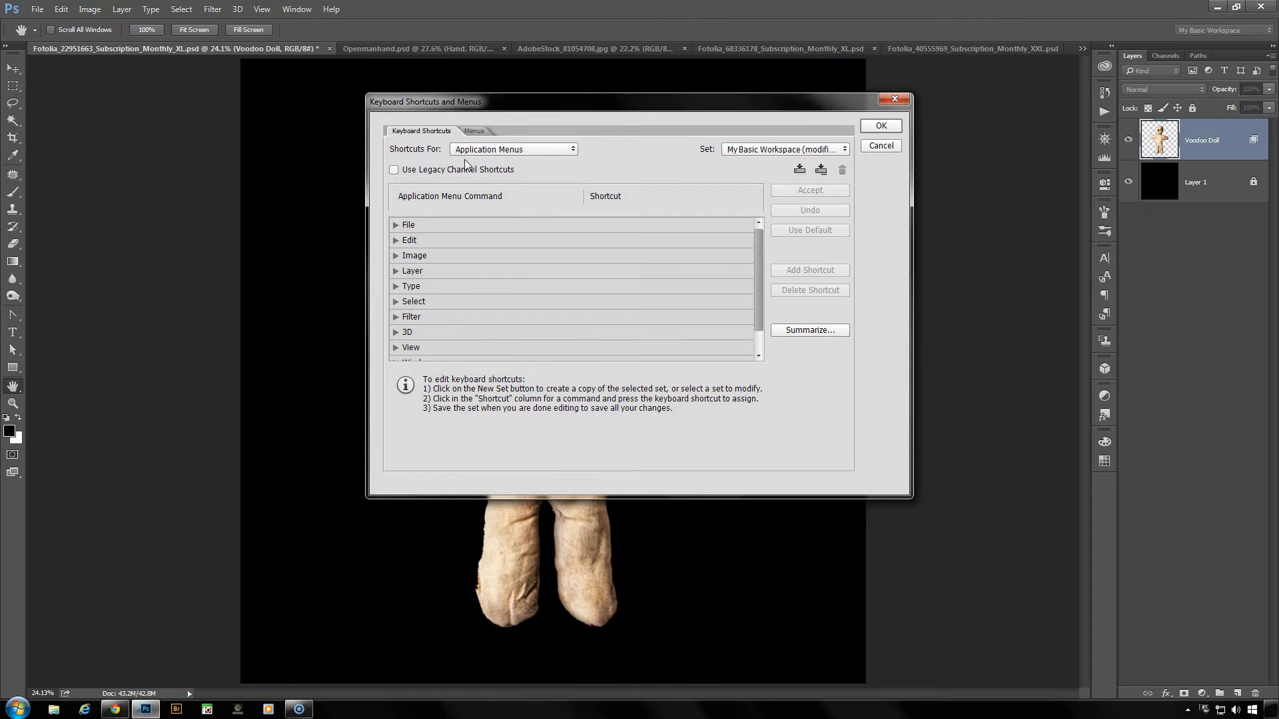
click(395, 242)
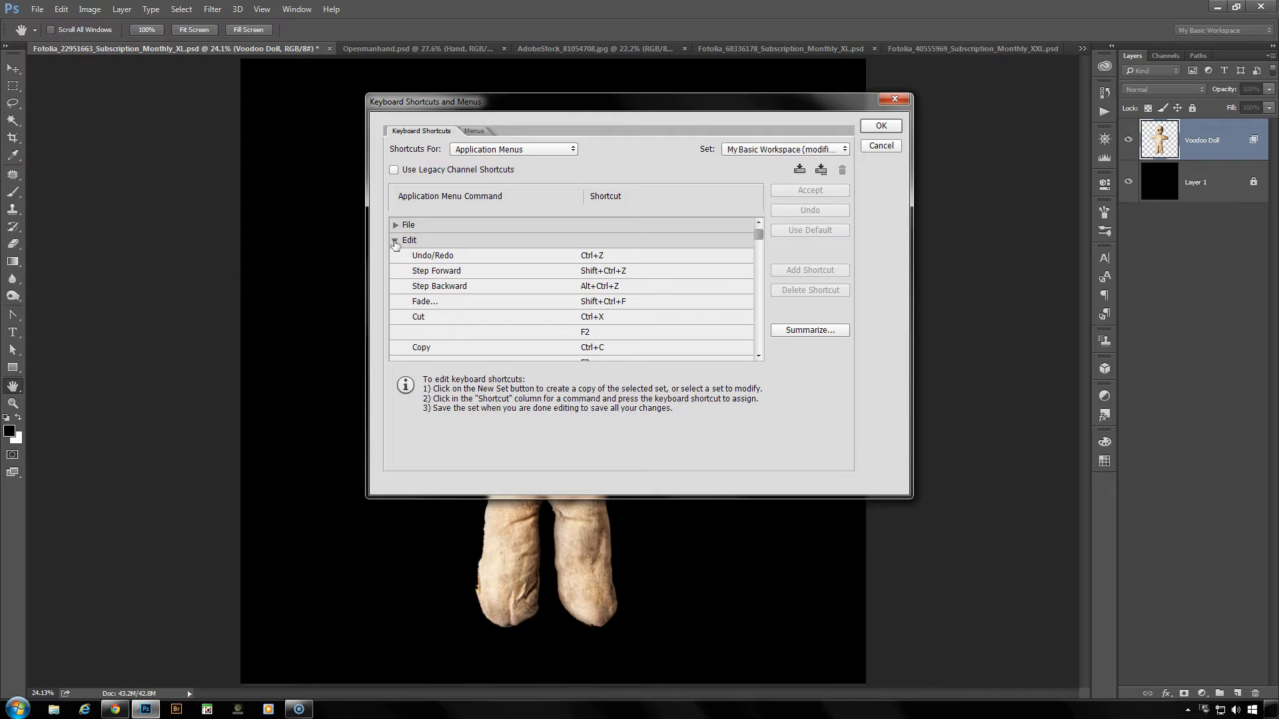
drag(755, 235, 750, 258)
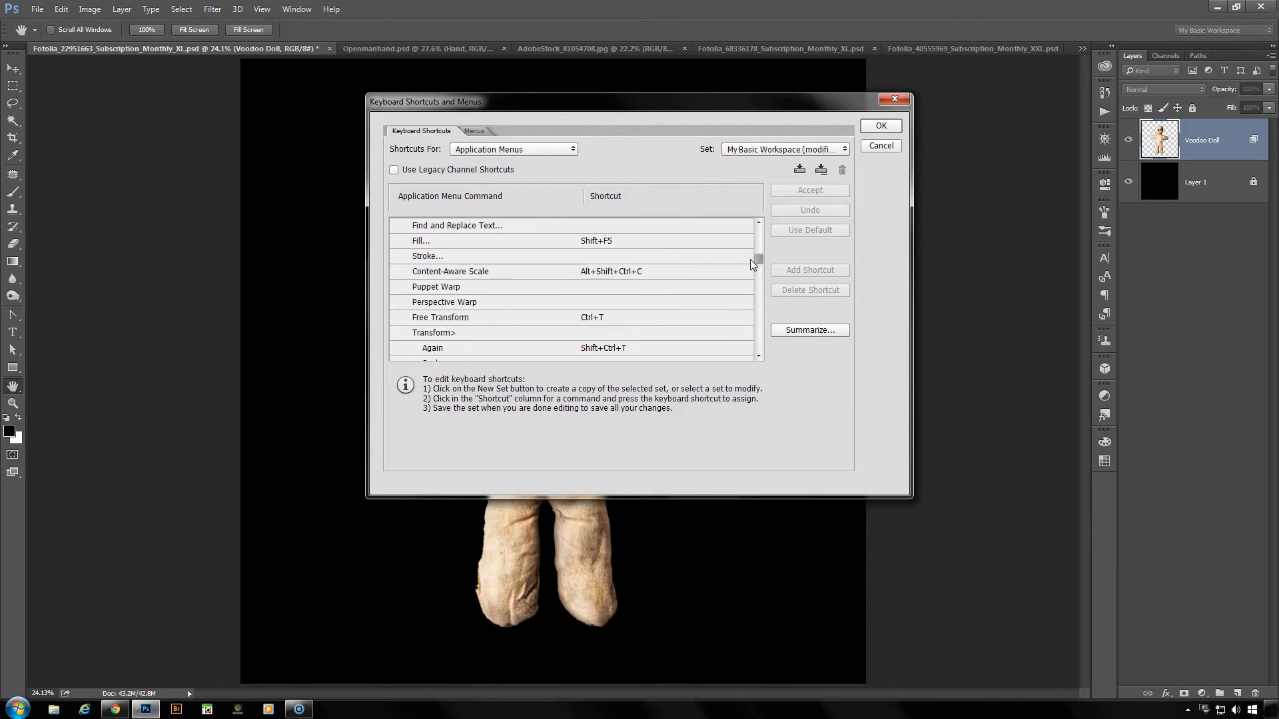
click(597, 288)
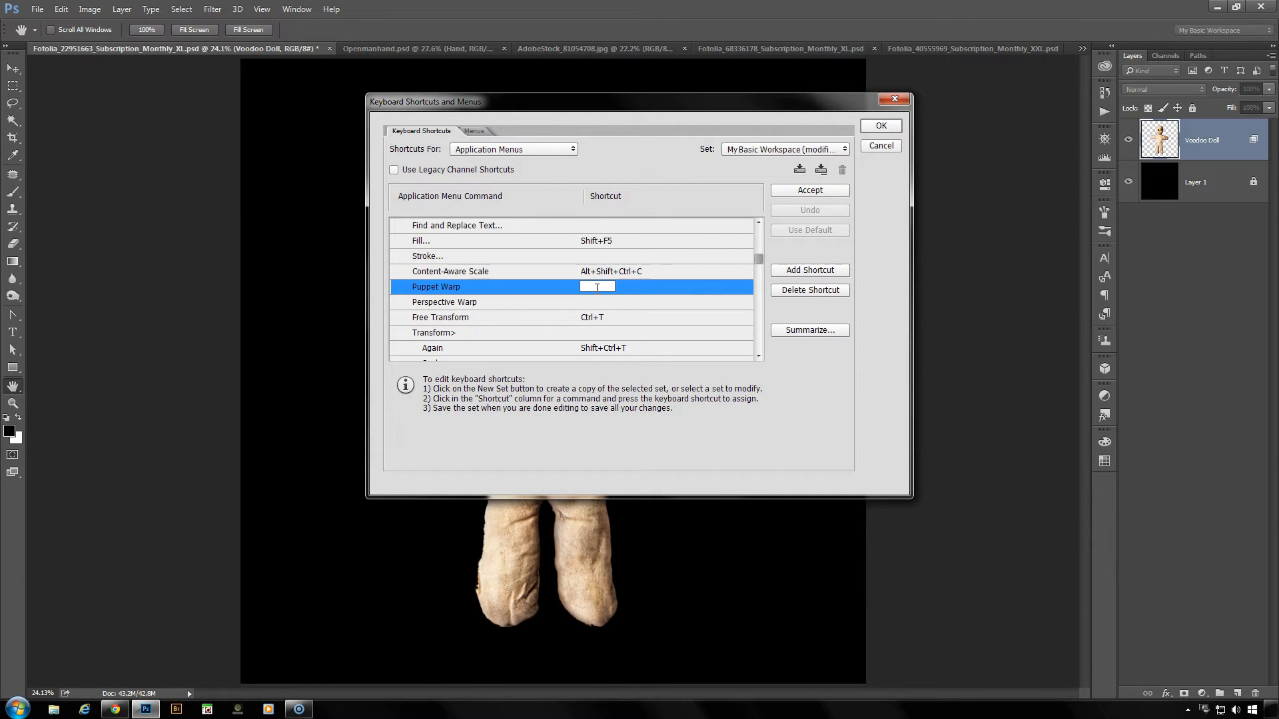
key(ctrl+alt+shift+w)
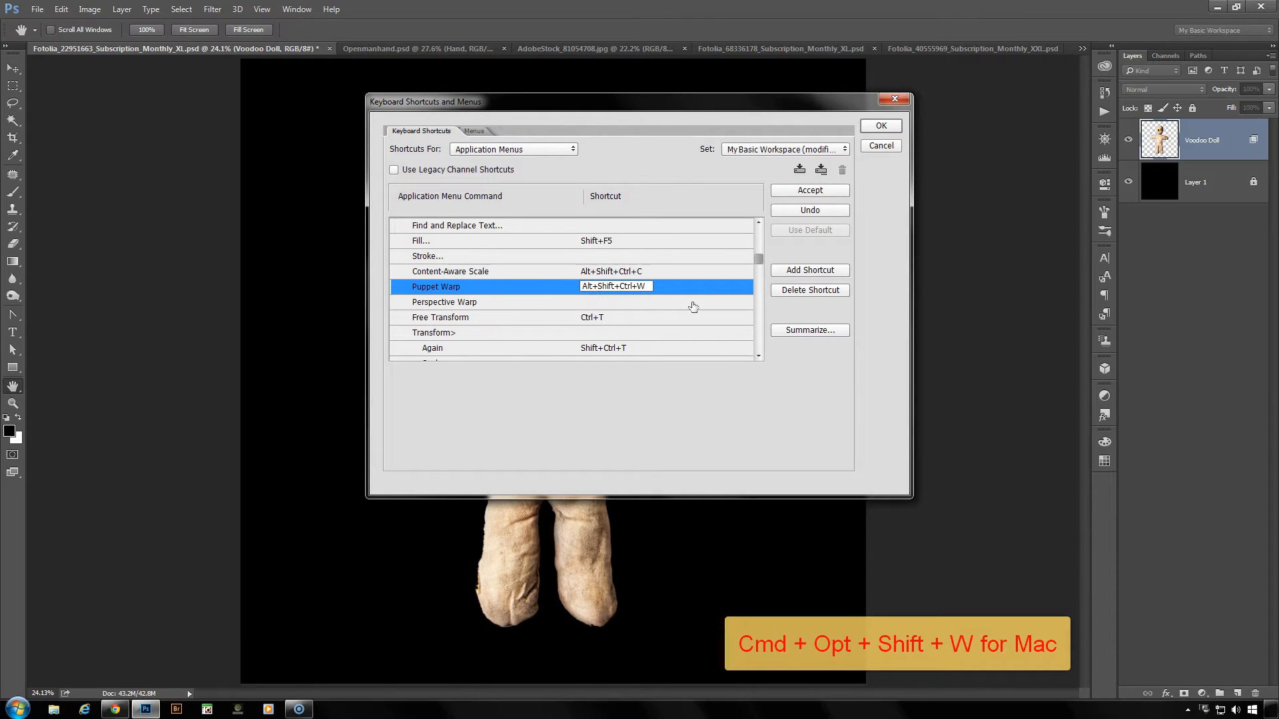
click(806, 191)
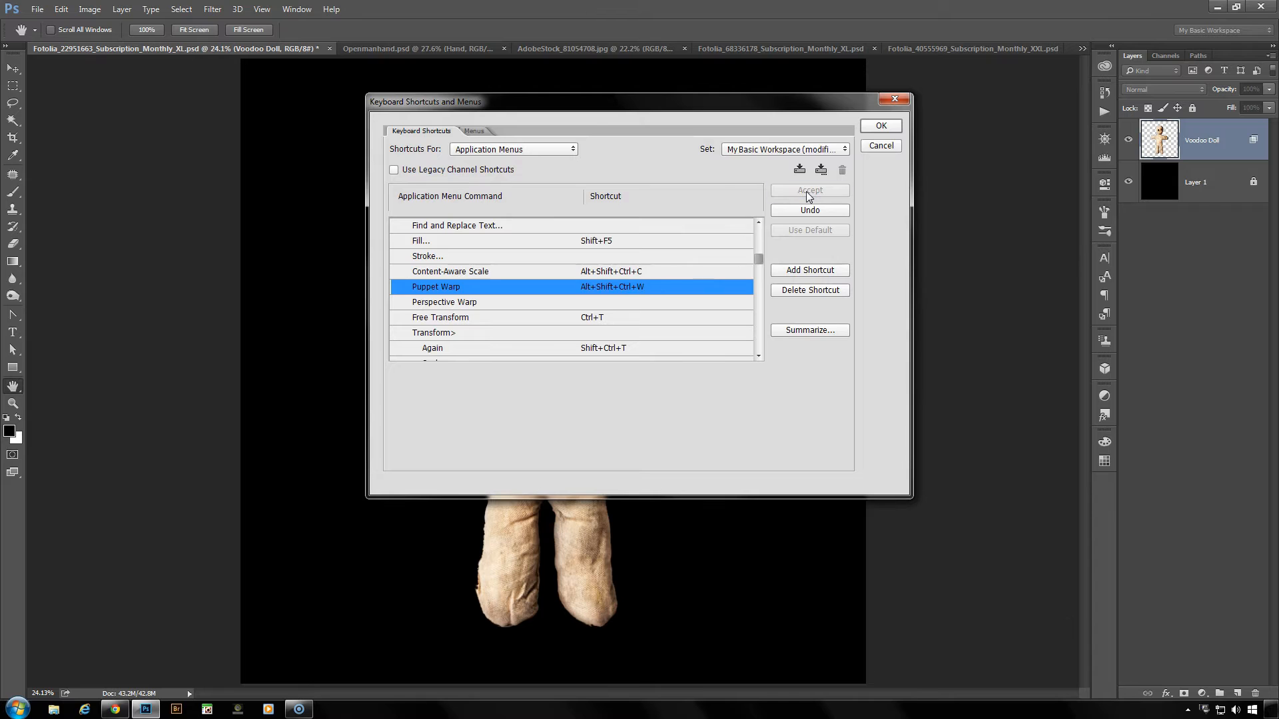
click(891, 126)
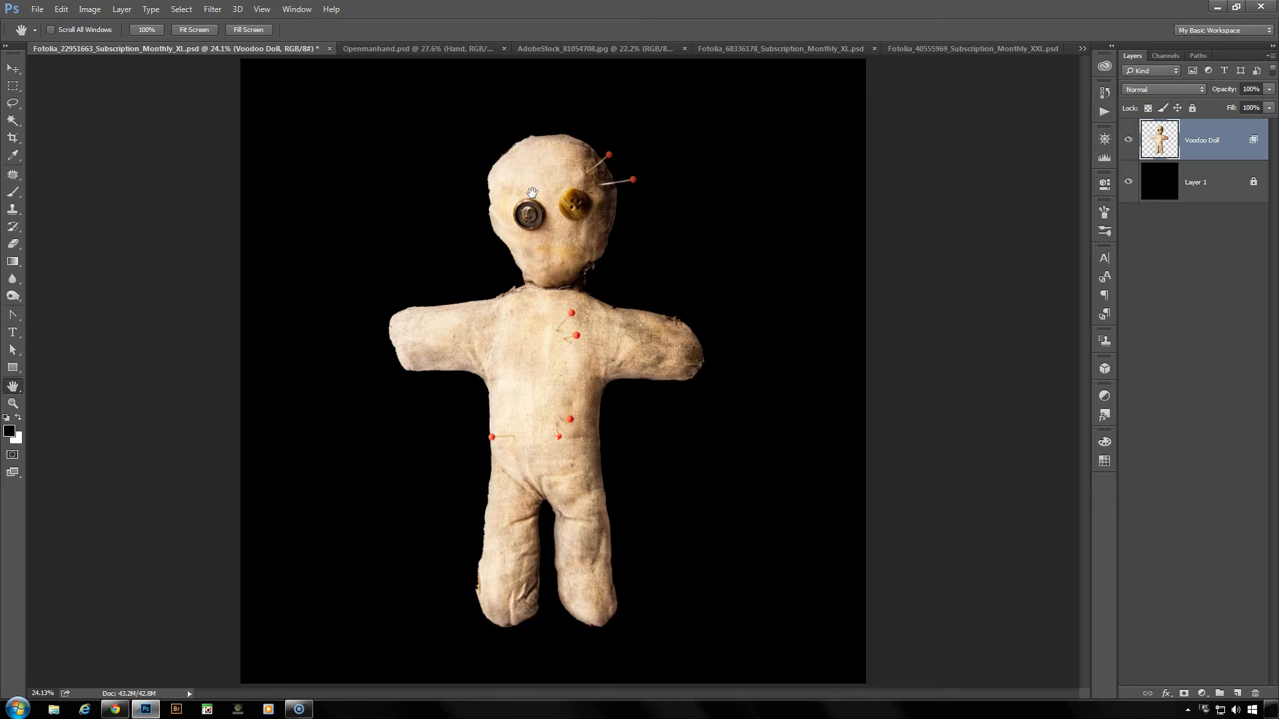
- Start Puppet Warp on the Voodoo Doll layer and review its mode, density and mesh display options
key(ctrl+shift+p)
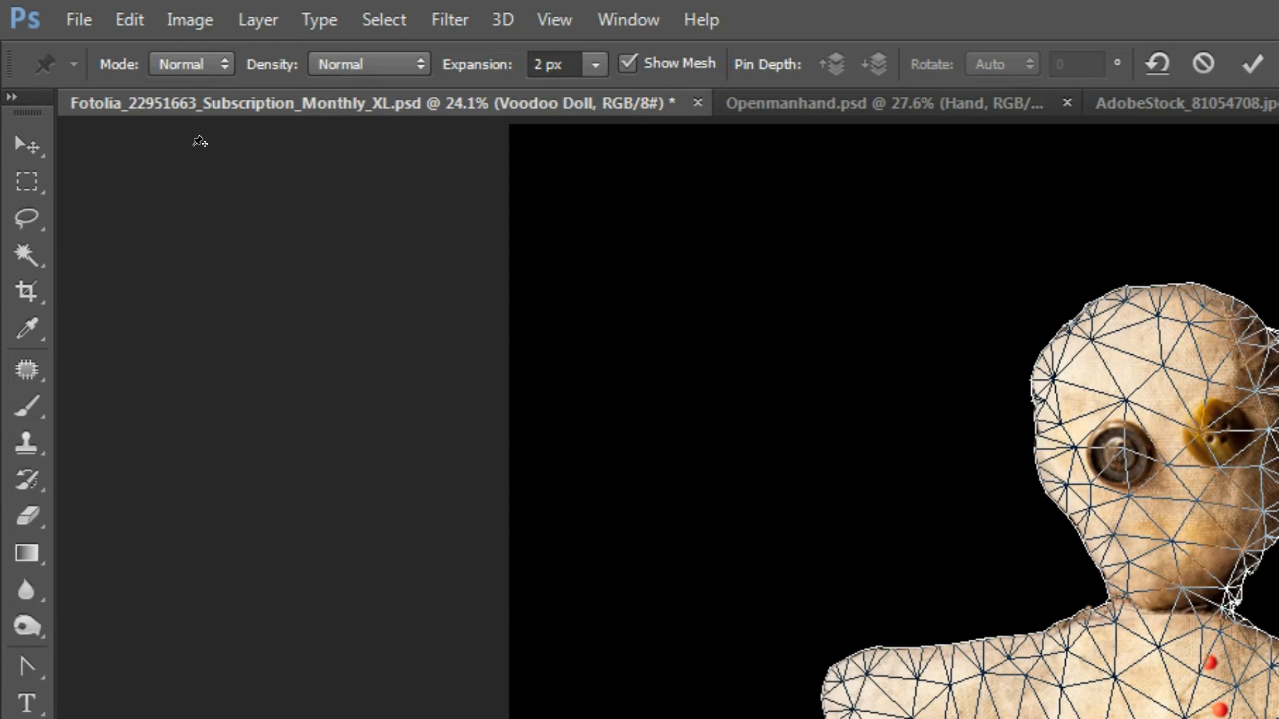
click(222, 64)
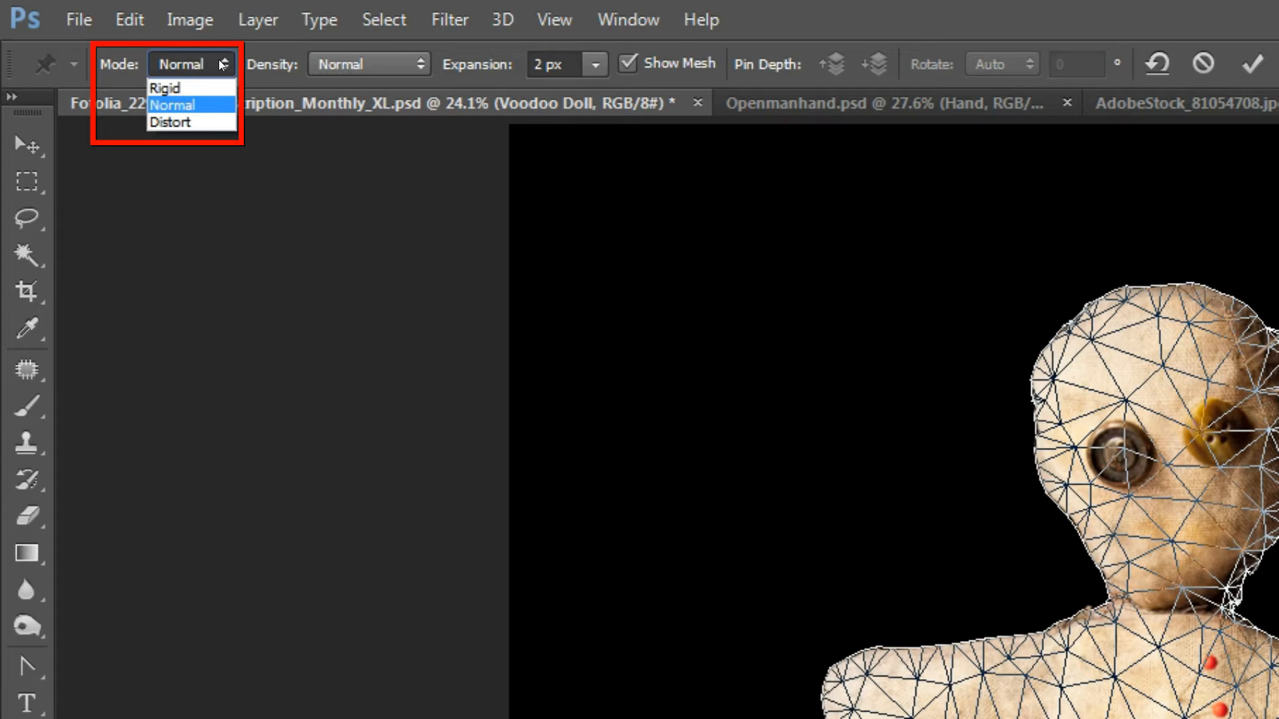
click(422, 67)
click(413, 63)
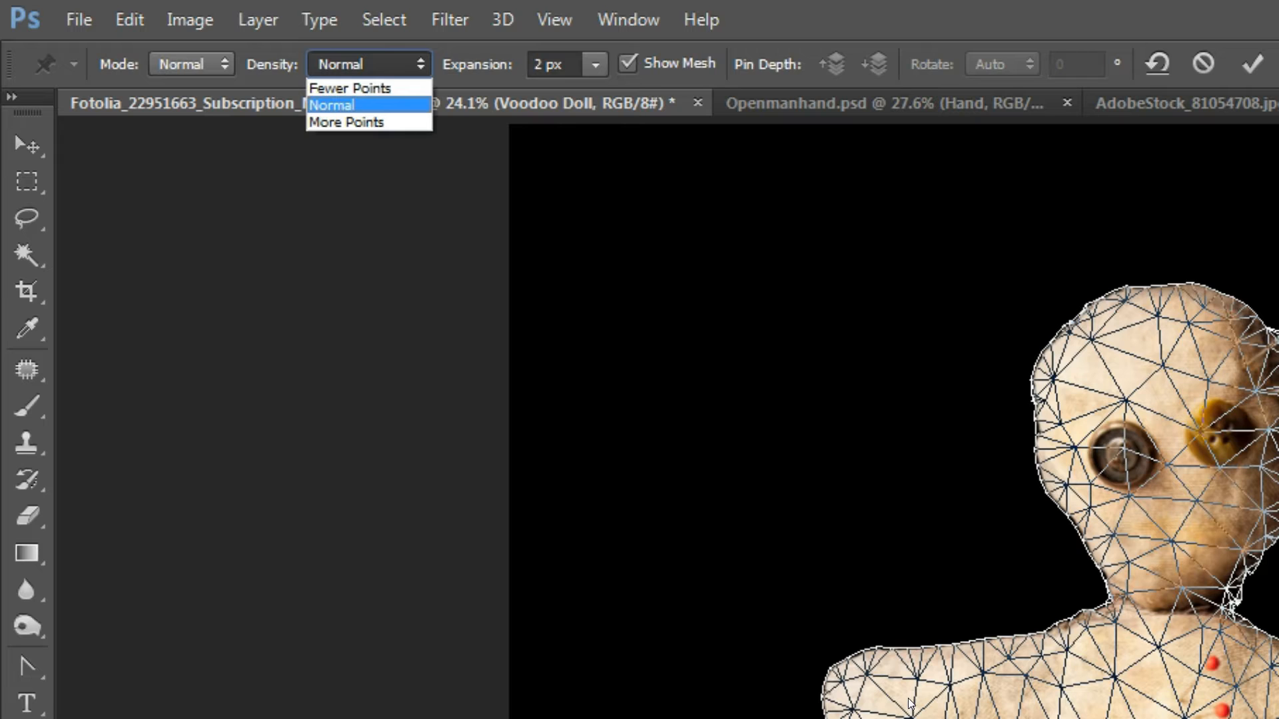
click(427, 76)
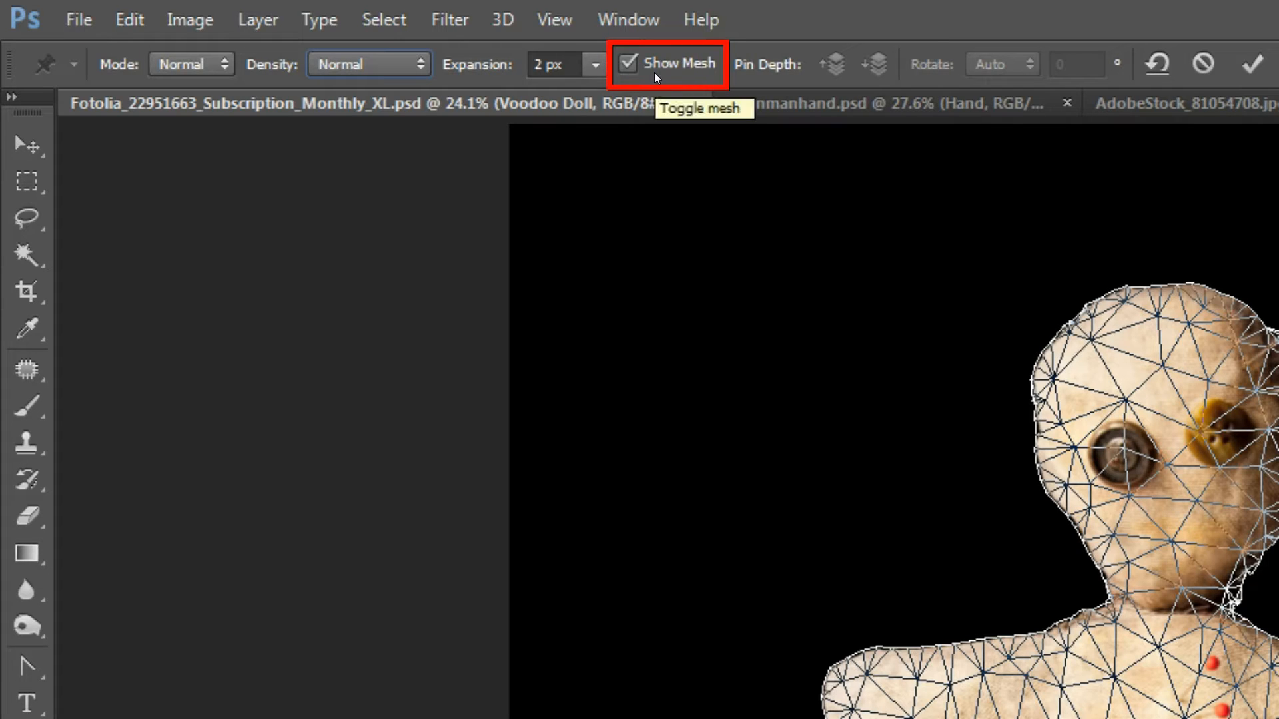
click(626, 62)
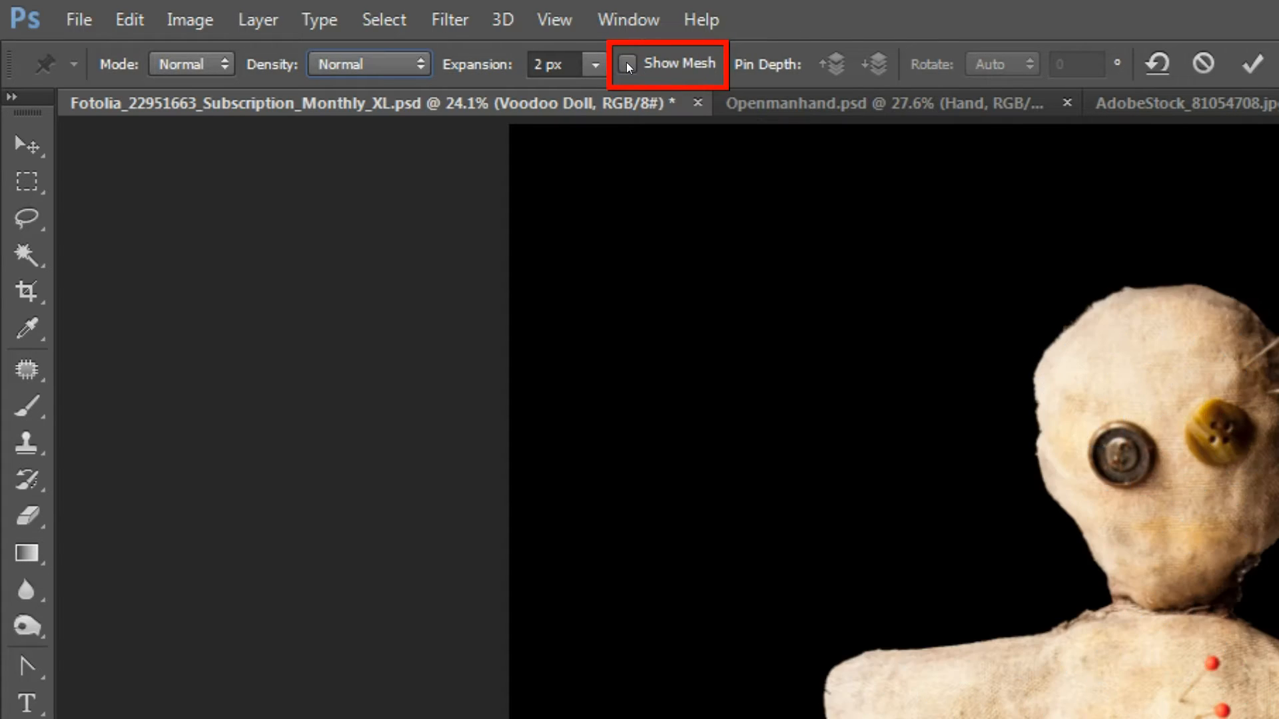
click(626, 61)
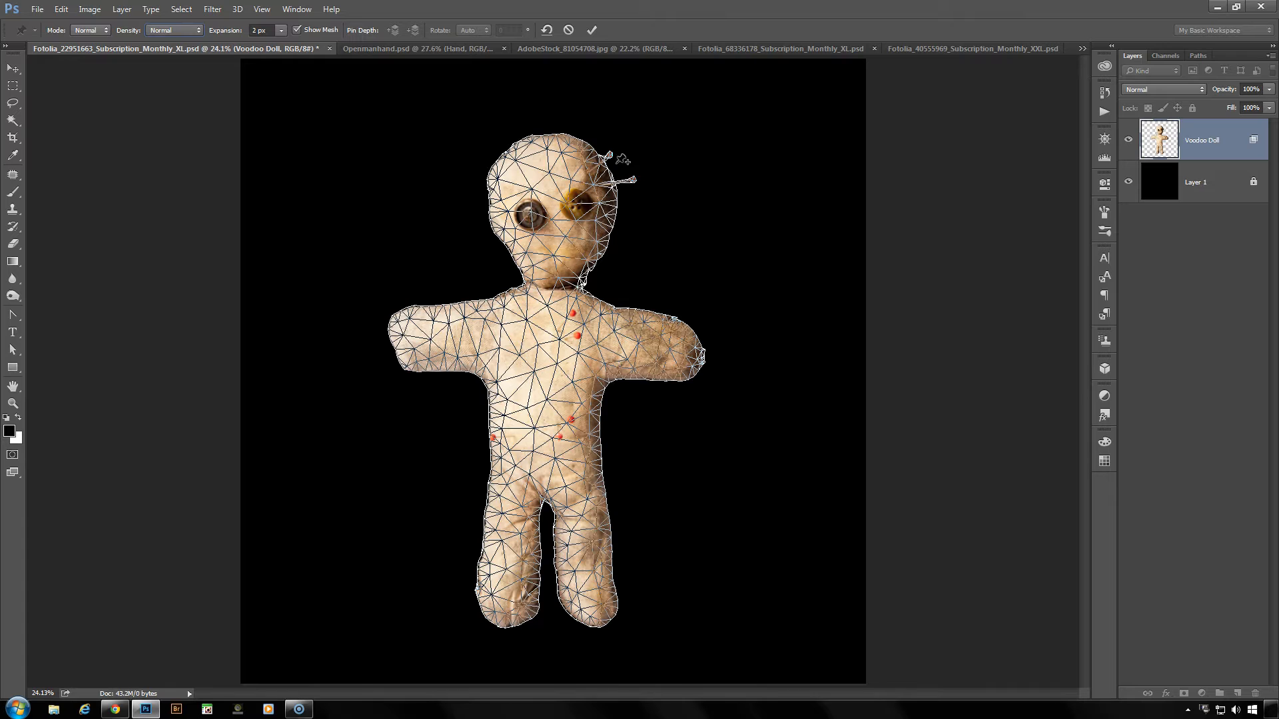
- Hide the warp mesh, then pin the doll's chest and head and shift the doll slightly with these pins
click(297, 29)
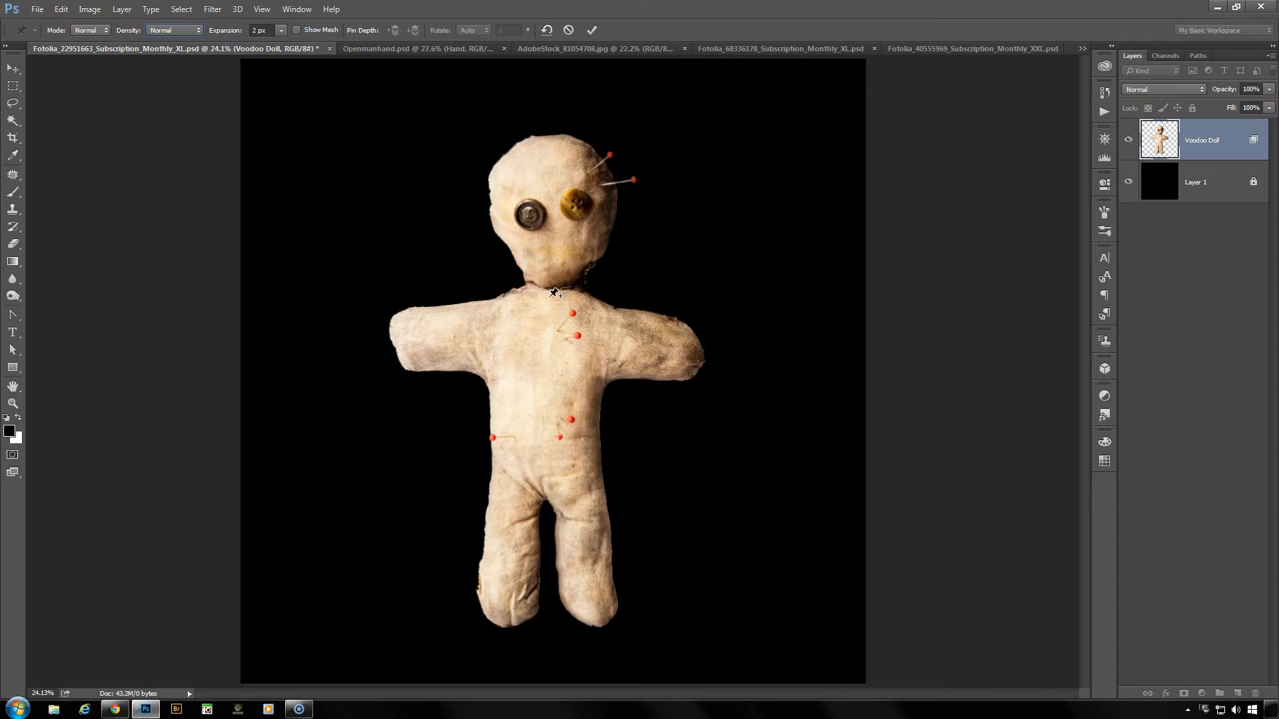
click(549, 341)
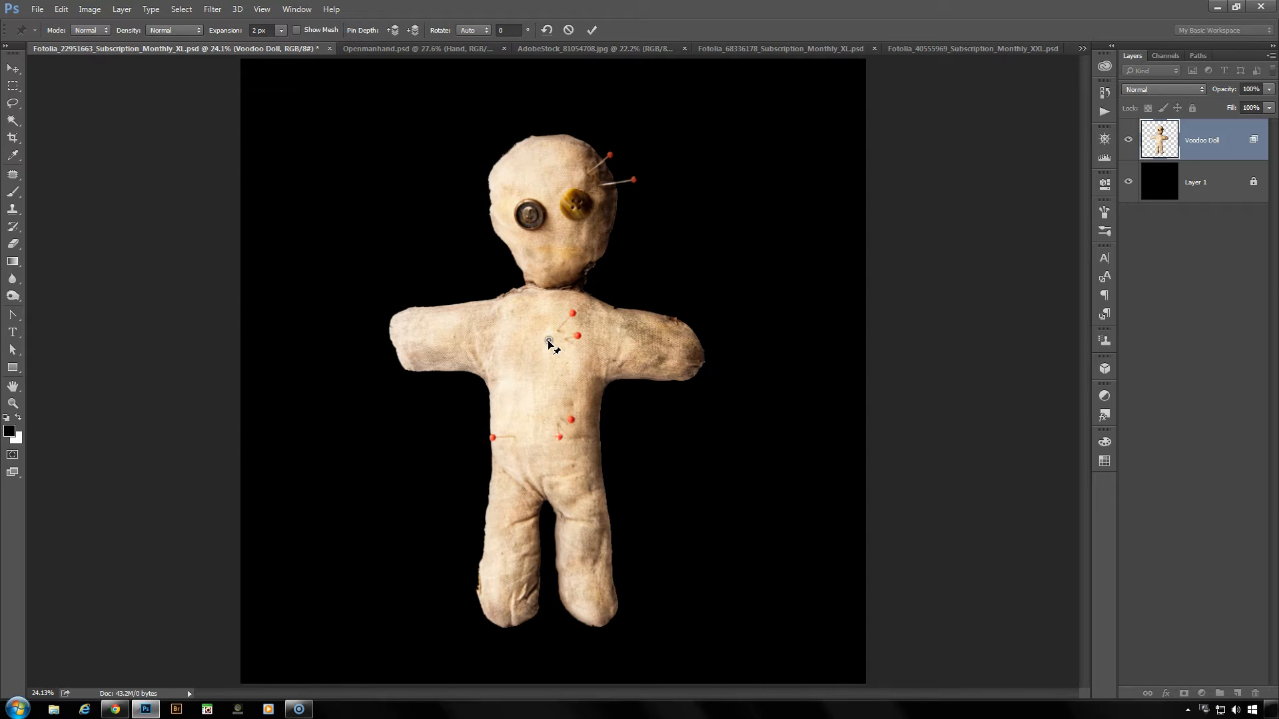
mouse_move(549, 341)
mouse_down()
mouse_move(621, 310)
mouse_move(559, 328)
mouse_move(603, 358)
mouse_move(686, 253)
mouse_move(463, 308)
mouse_move(609, 337)
mouse_move(533, 326)
mouse_move(547, 324)
mouse_up()
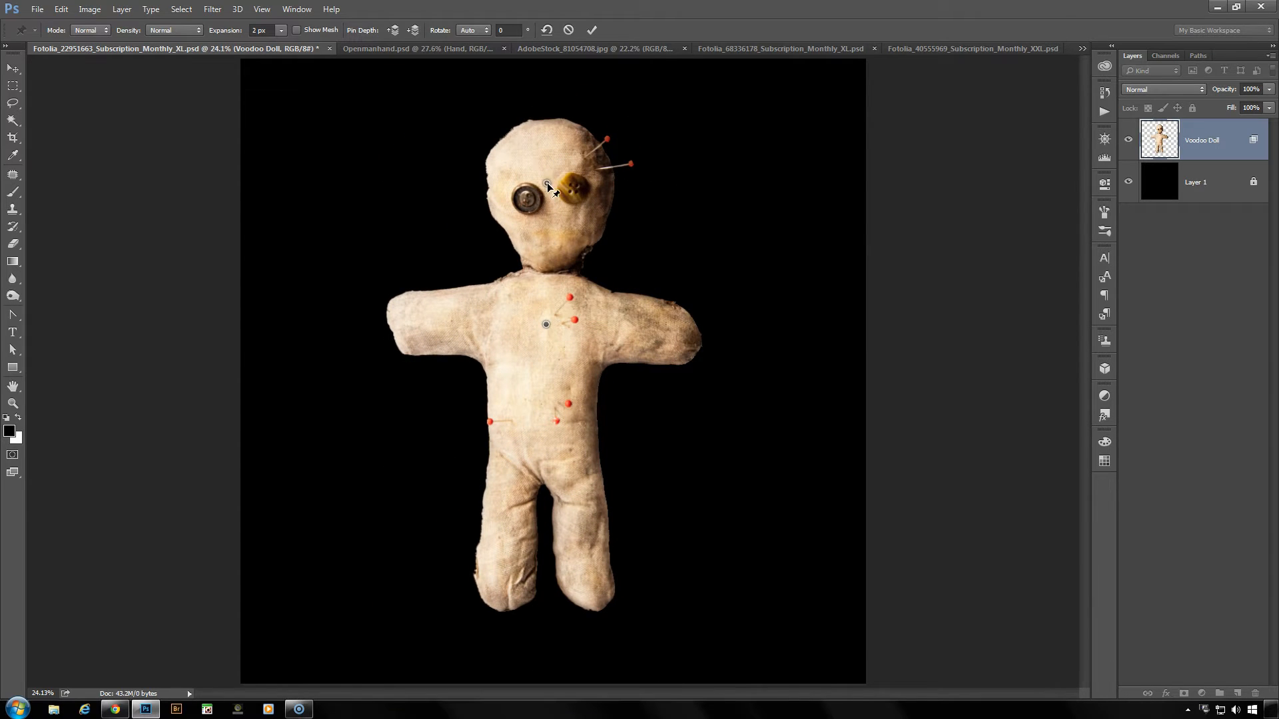
mouse_move(545, 183)
mouse_down()
mouse_move(563, 166)
mouse_move(575, 193)
mouse_move(623, 216)
mouse_move(662, 286)
mouse_move(651, 257)
mouse_move(577, 206)
mouse_move(476, 220)
mouse_move(516, 198)
mouse_move(553, 207)
mouse_up()
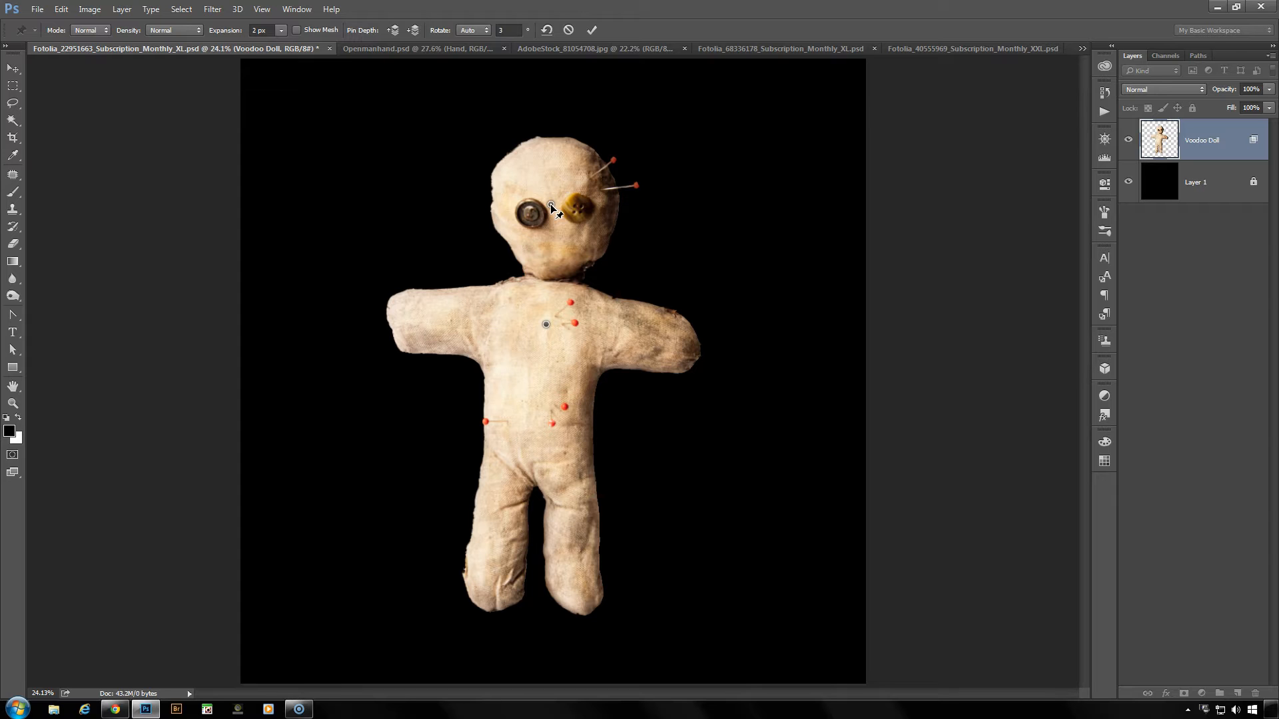
mouse_move(550, 204)
mouse_down()
mouse_move(549, 269)
mouse_move(552, 145)
mouse_move(550, 224)
mouse_move(548, 192)
mouse_up()
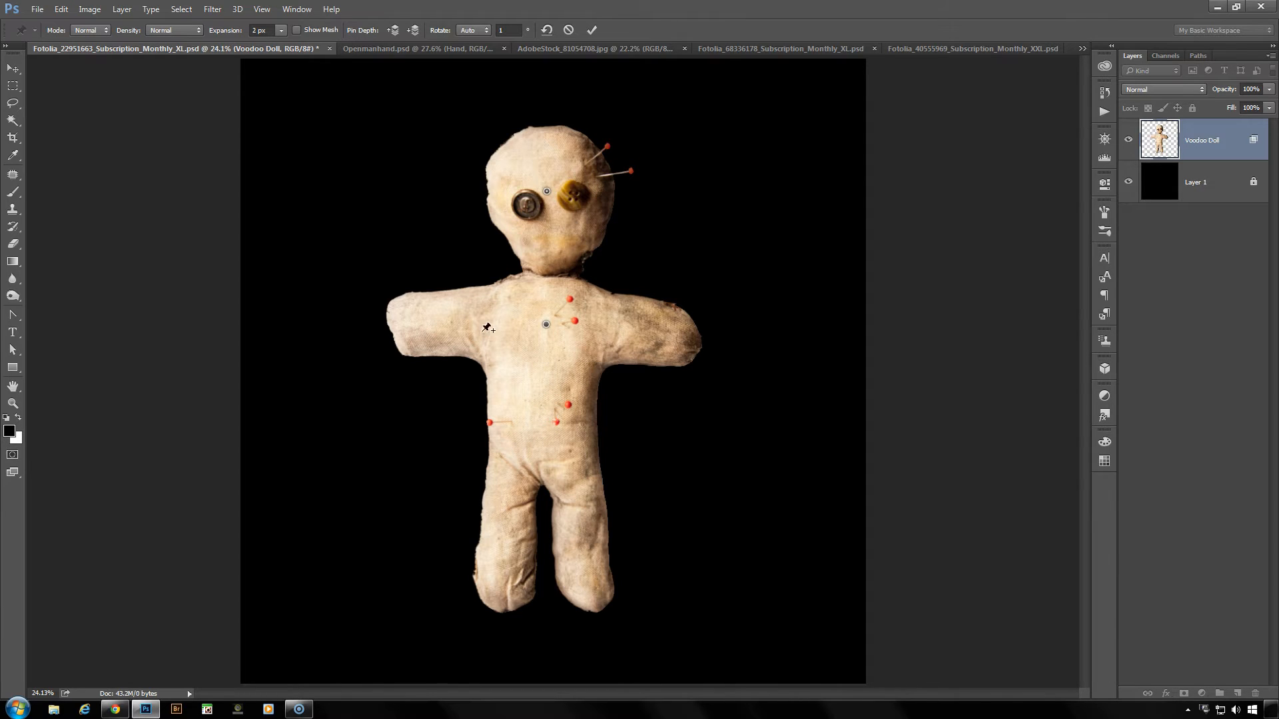
- Add warp pins to both of the doll's hands, its hips and both feet
click(416, 323)
click(669, 333)
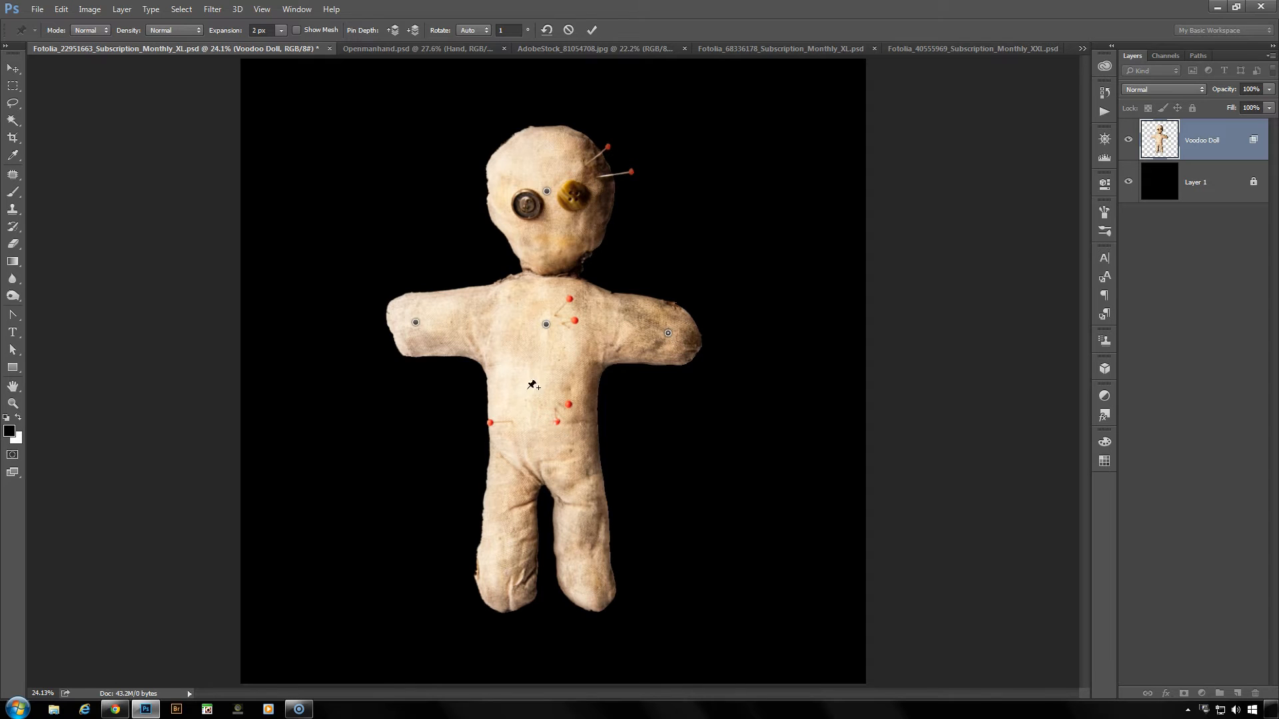
click(537, 437)
click(499, 583)
click(587, 583)
- Try bending and stretching the doll's head far sideways with its pin, and move it back near its upright position
drag(547, 193, 590, 230)
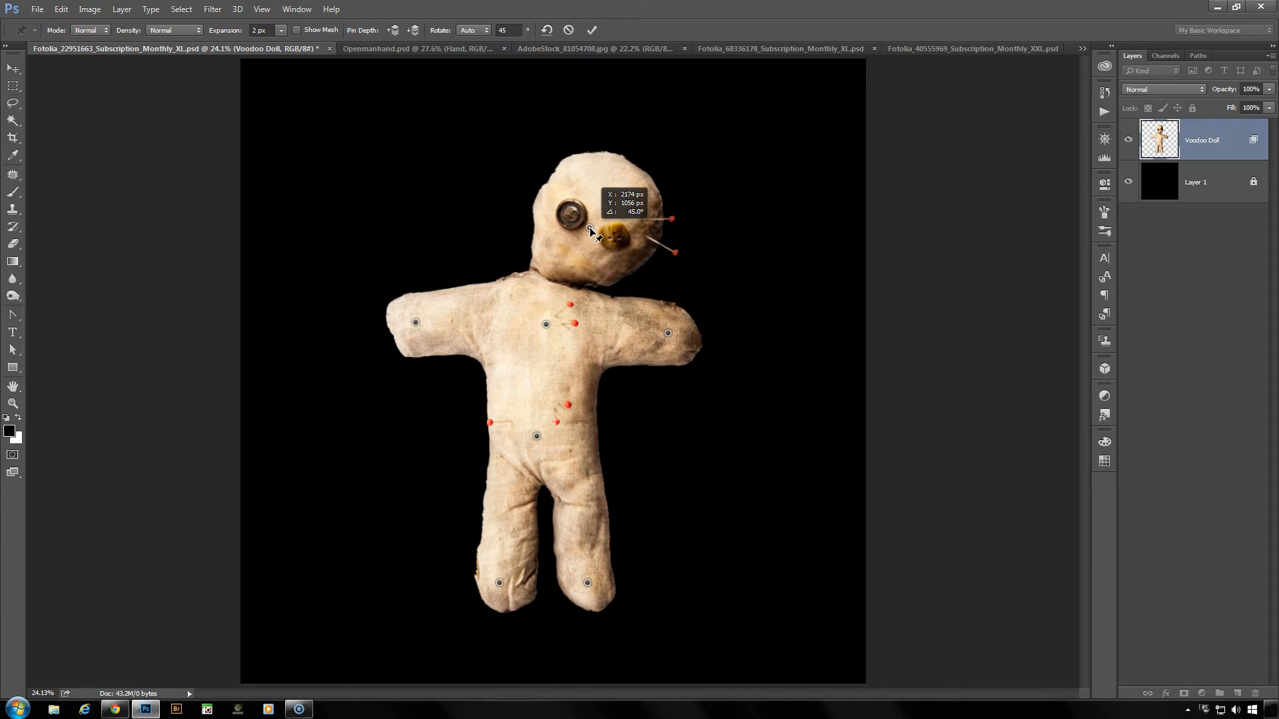
drag(590, 230, 799, 144)
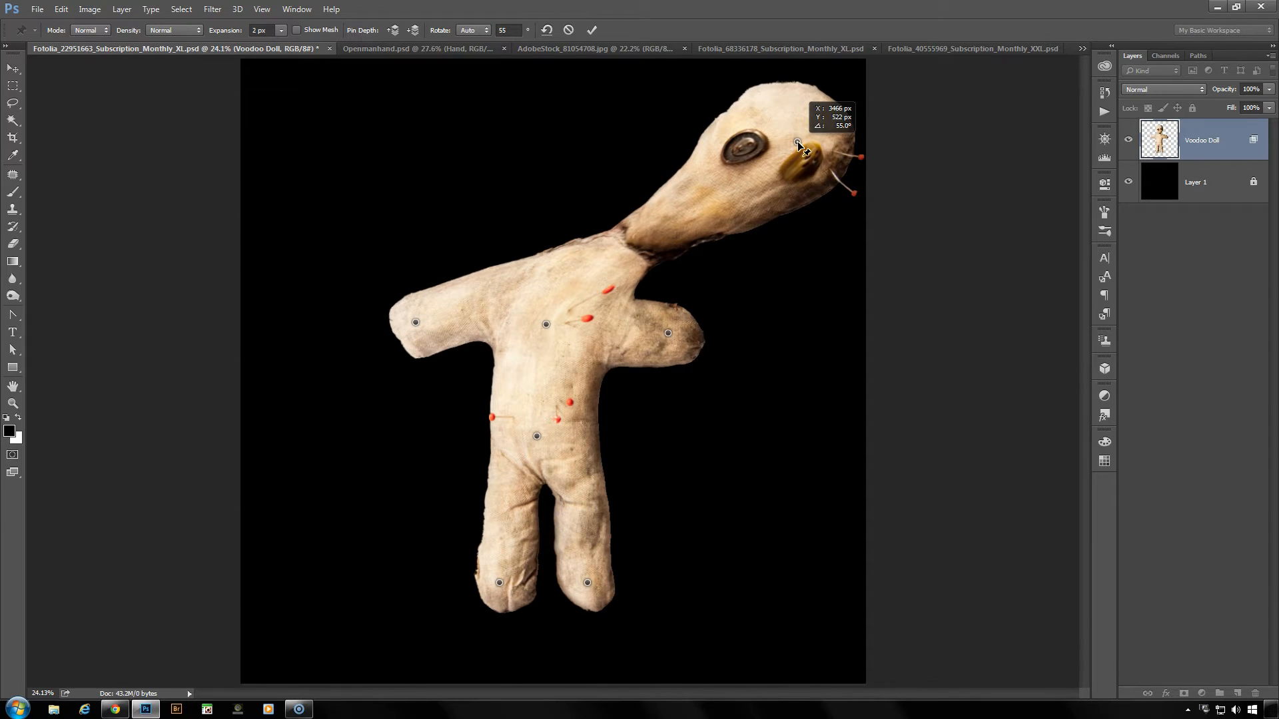
drag(799, 143, 548, 203)
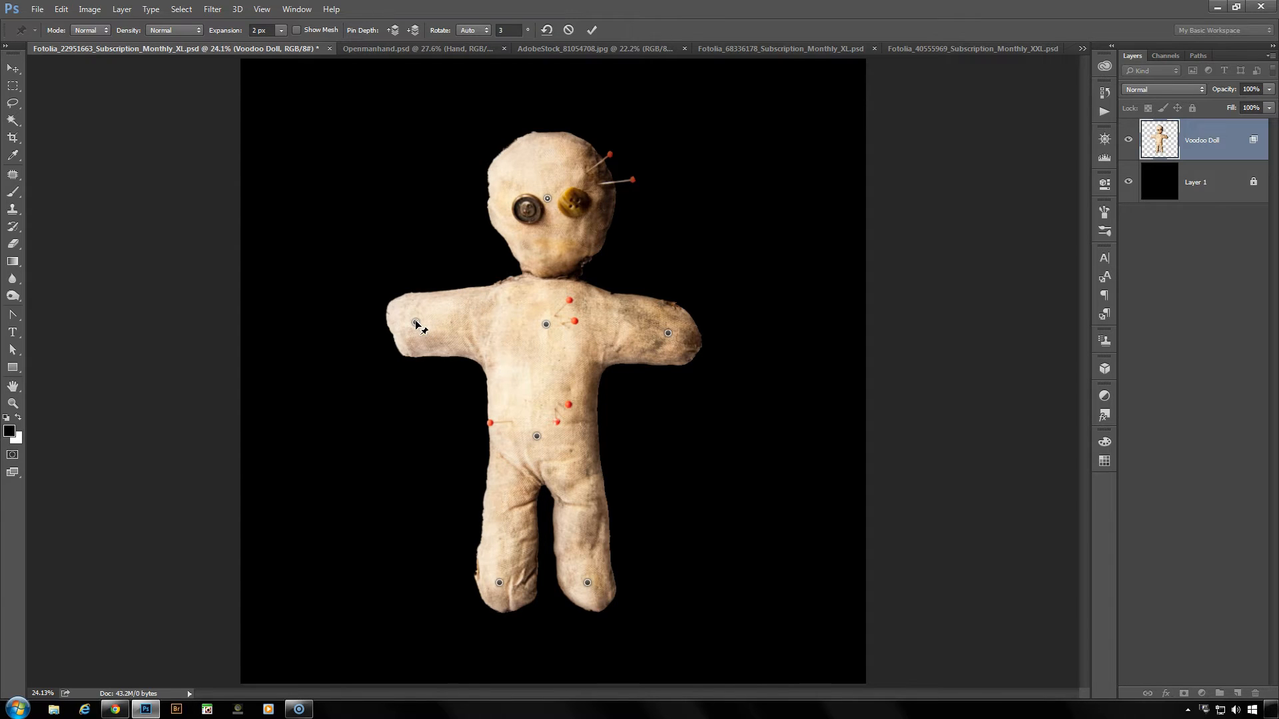
- Pin the shoulder beside the dark button eye and stretch both of the doll's arms outward with the hand pins
mouse_move(415, 324)
mouse_down()
mouse_move(418, 281)
mouse_move(411, 317)
mouse_up()
click(477, 321)
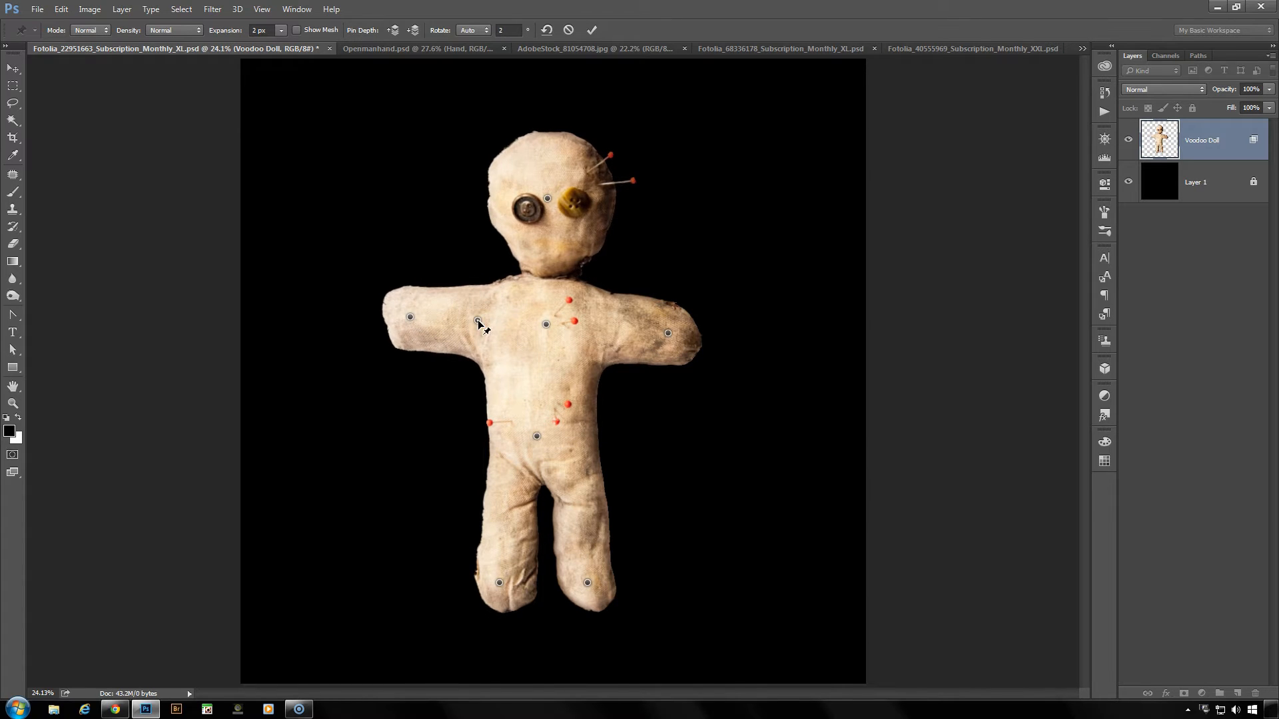
mouse_move(411, 317)
mouse_down()
mouse_move(407, 353)
mouse_move(410, 305)
mouse_move(409, 333)
mouse_move(409, 308)
mouse_move(406, 320)
mouse_up()
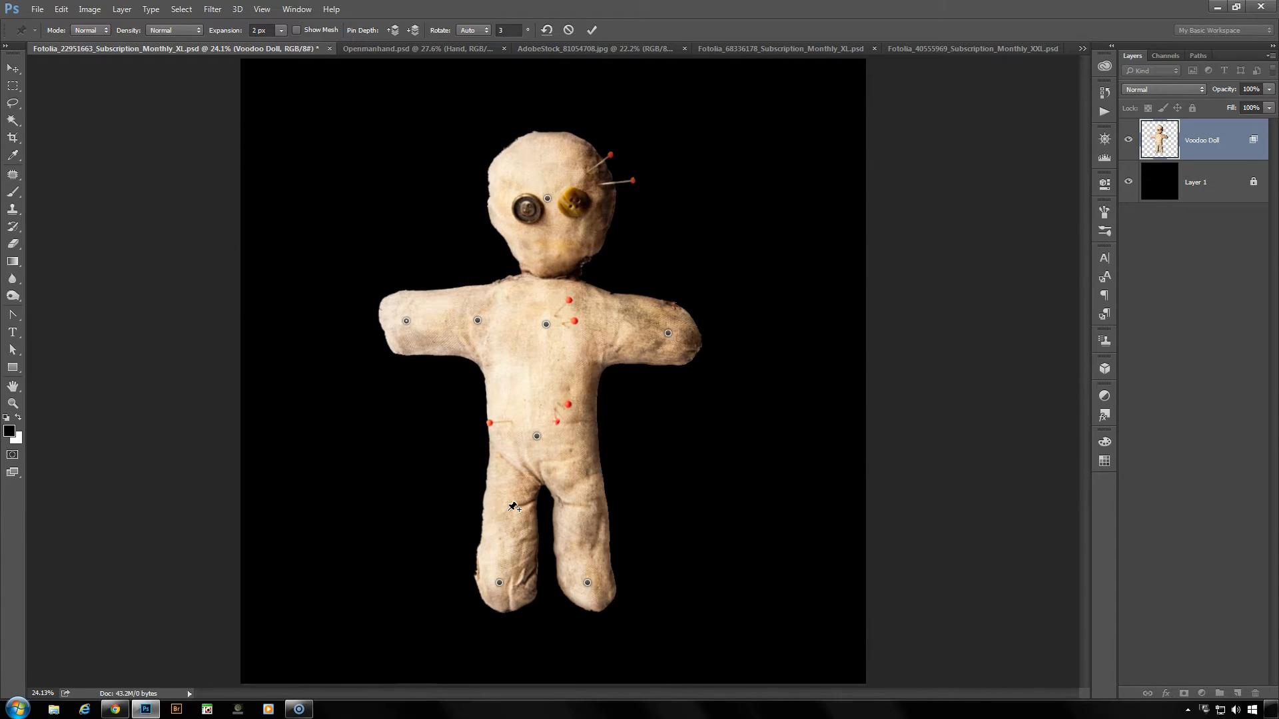
drag(406, 321, 377, 320)
drag(668, 333, 702, 334)
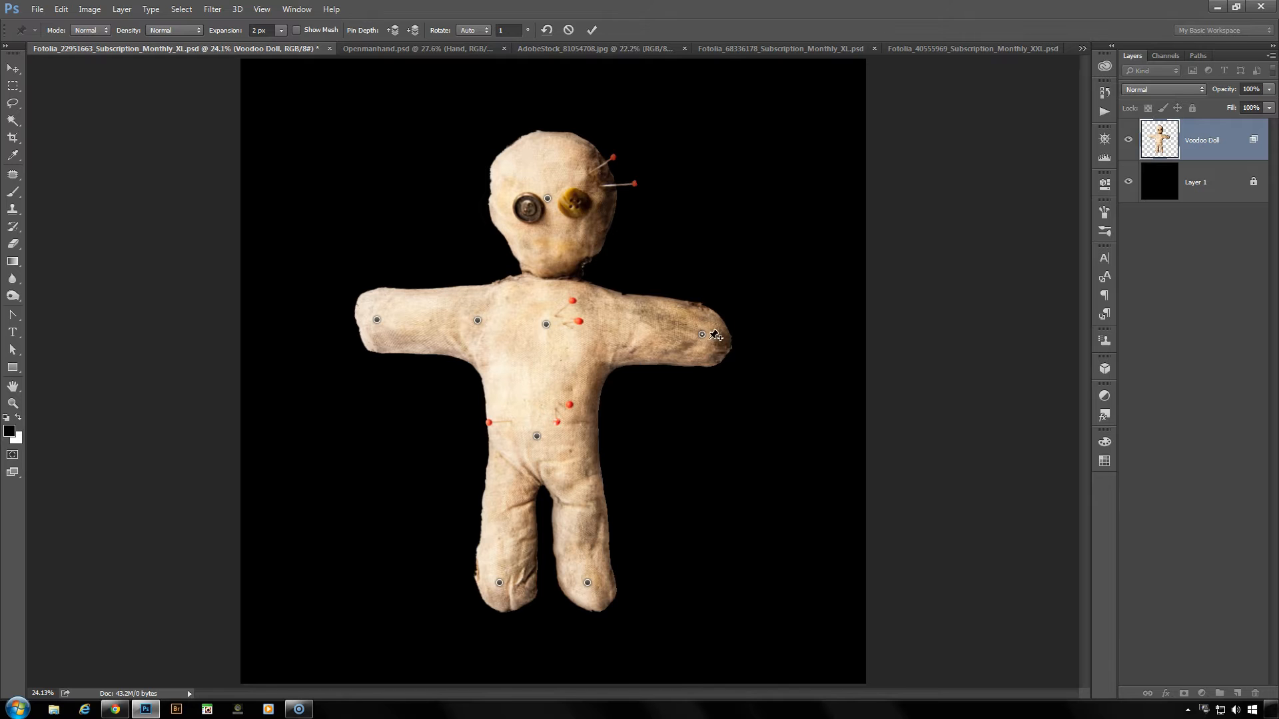
mouse_move(703, 334)
mouse_down()
mouse_move(813, 331)
mouse_move(818, 261)
mouse_move(766, 167)
mouse_move(793, 235)
mouse_move(759, 395)
mouse_move(725, 461)
mouse_move(730, 327)
mouse_move(688, 322)
mouse_up()
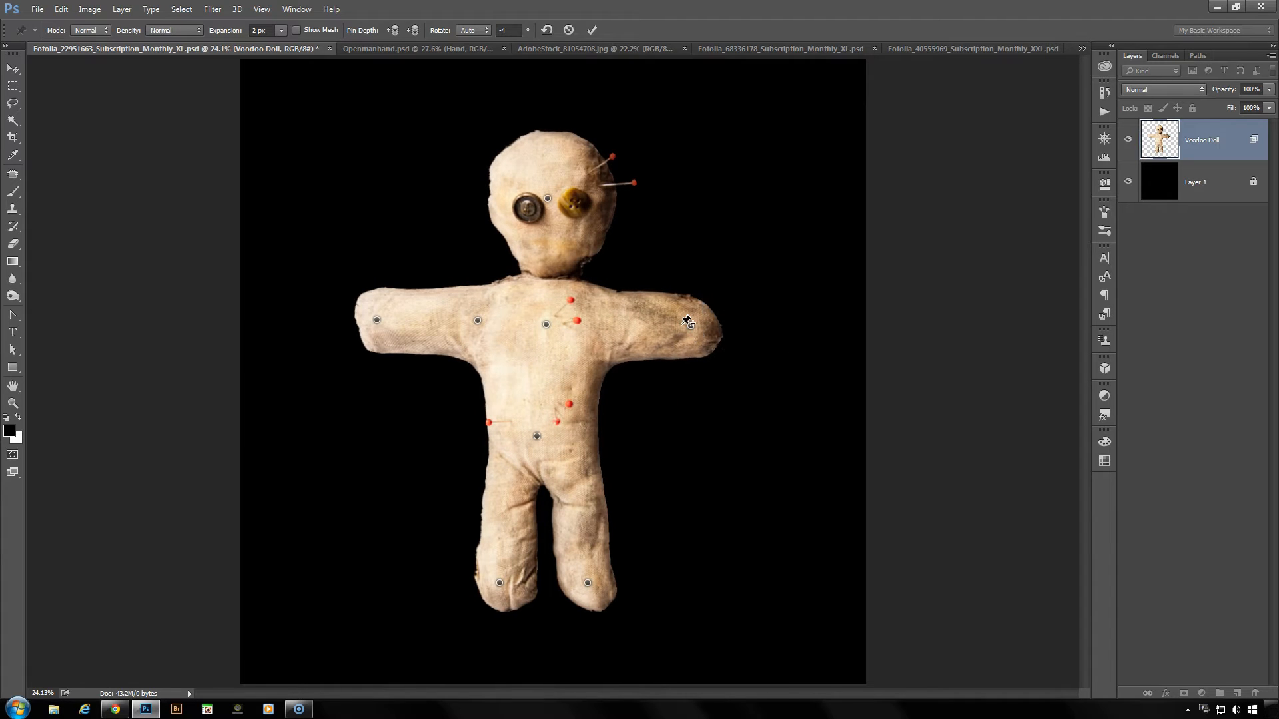
- Remove all warp pins and show the mesh again with its density set to Fewer Points
click(547, 30)
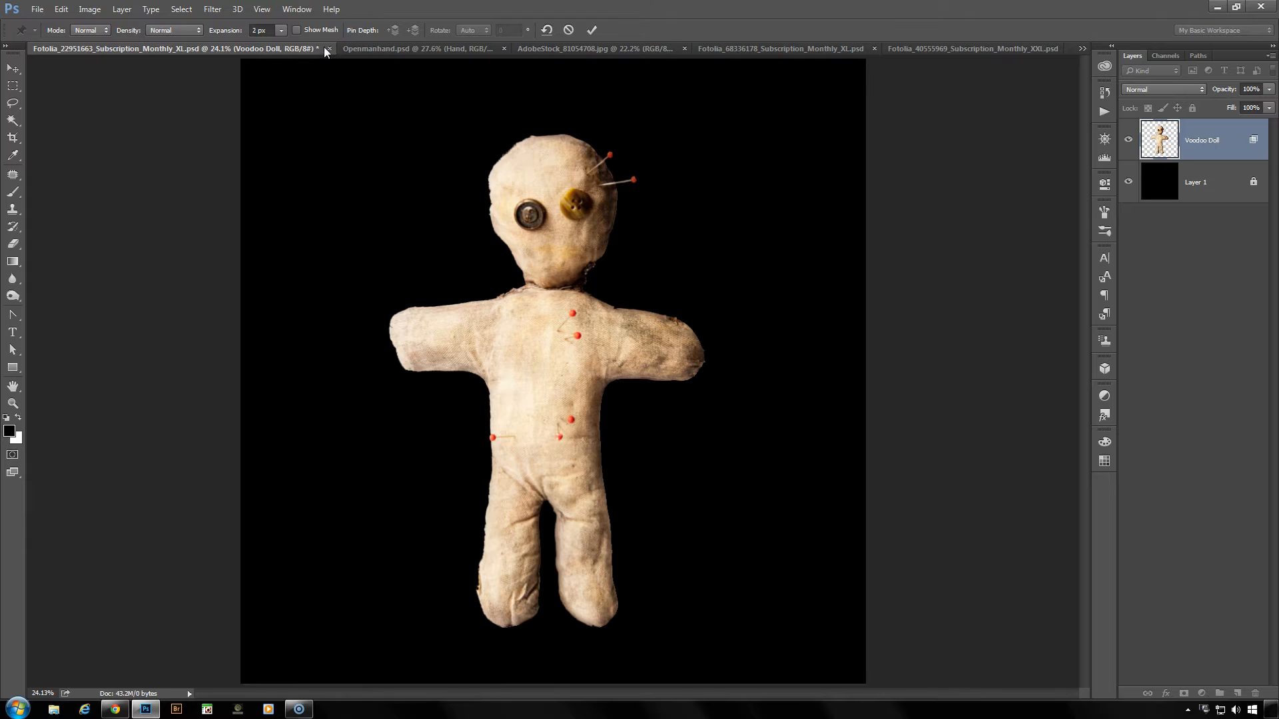
click(296, 30)
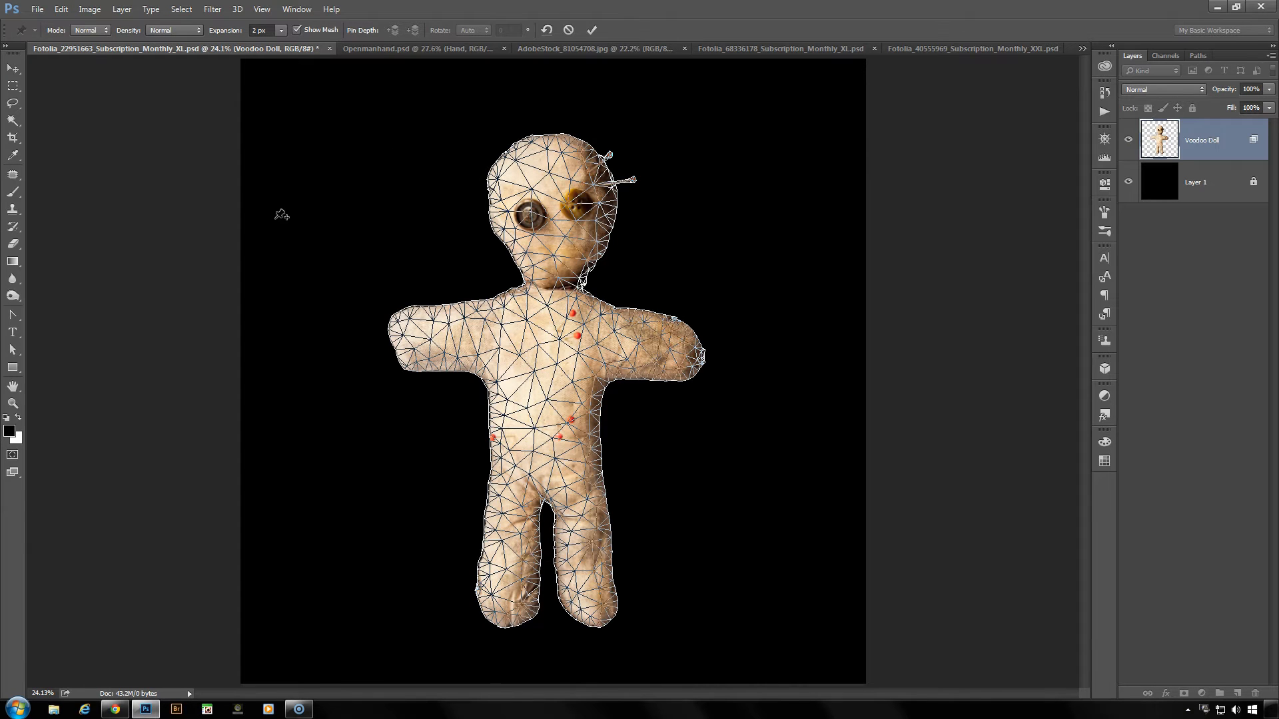
click(179, 31)
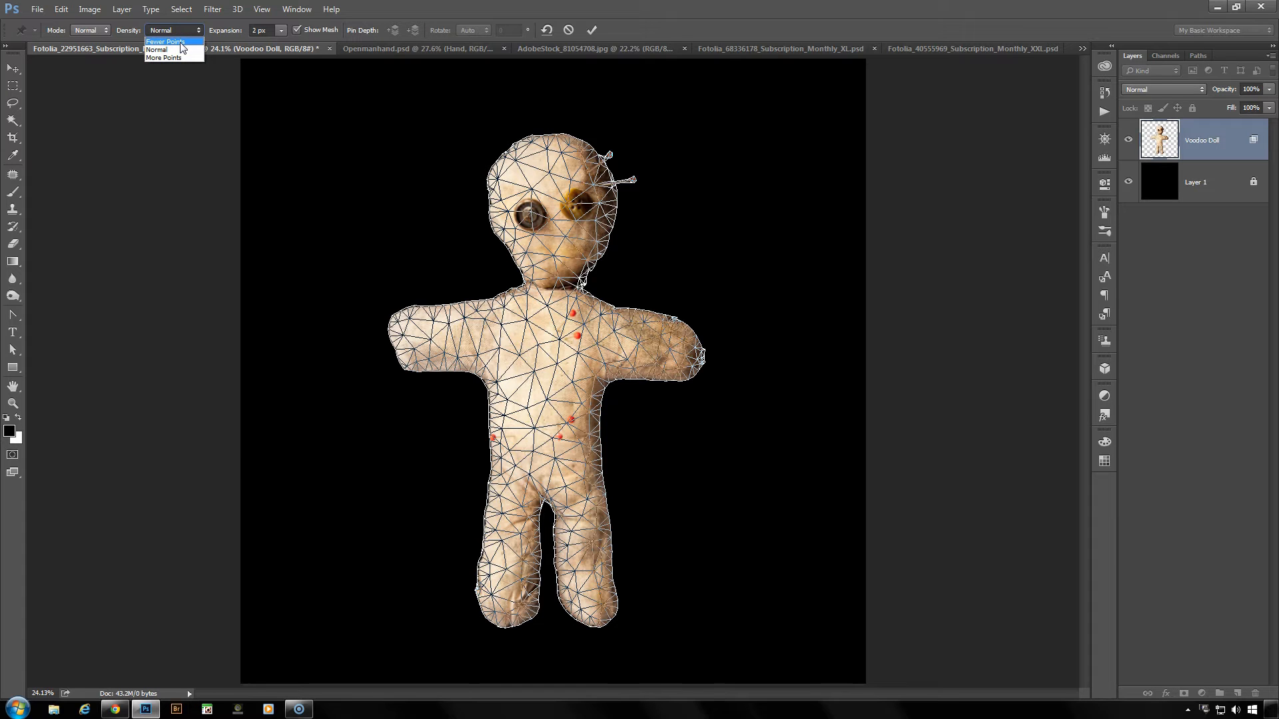
click(167, 42)
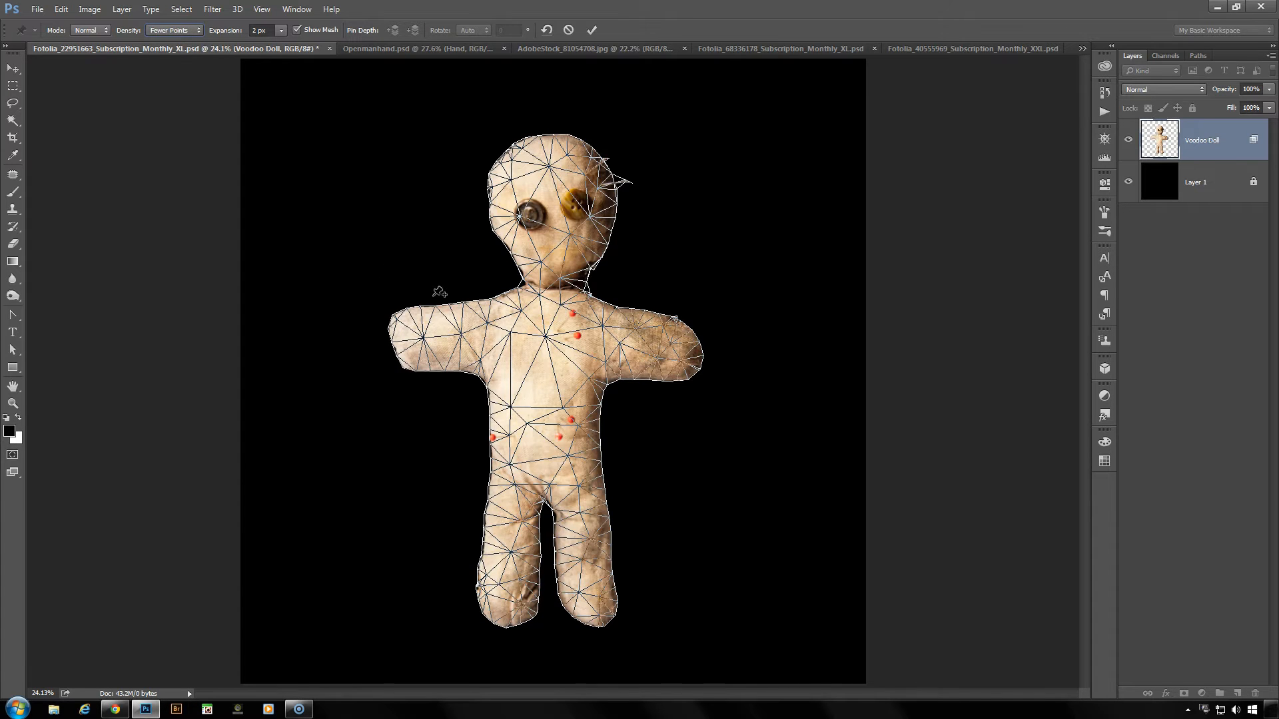
- Pin the doll's hands, head, chest, feet and hips, and shift the hand on the dark button eye's side slightly outward and up
click(422, 338)
click(667, 346)
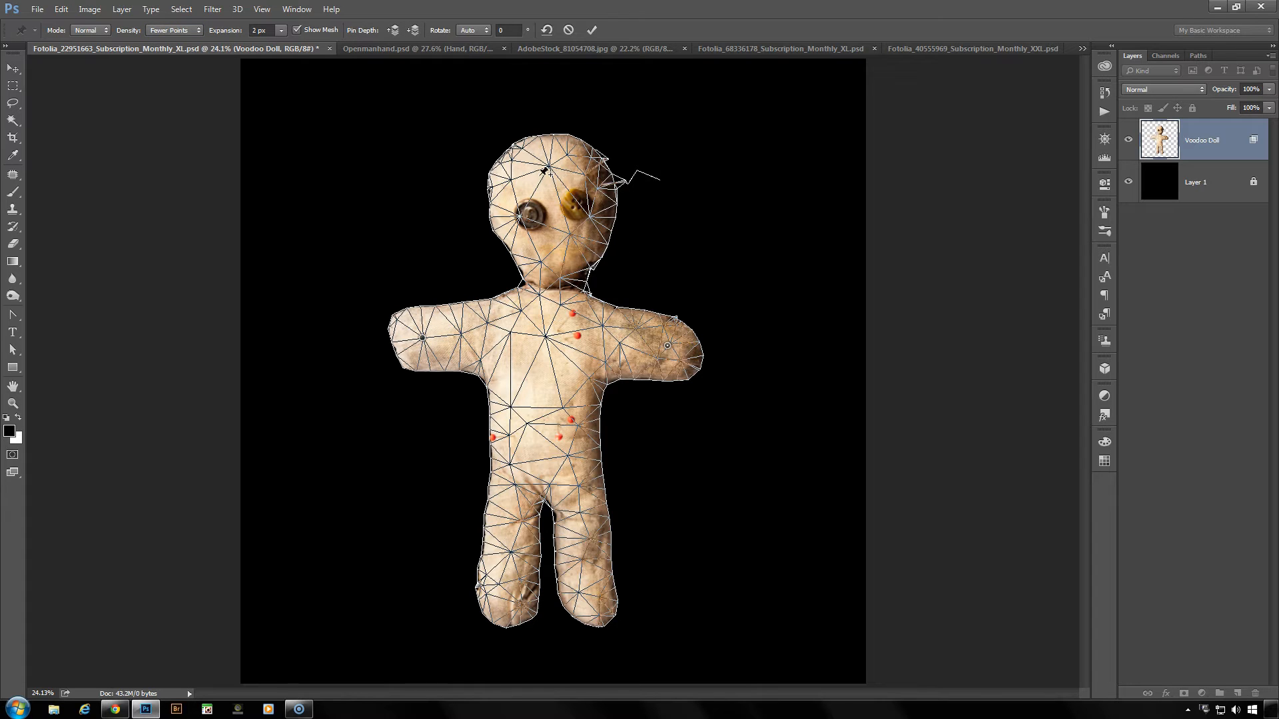
click(561, 187)
click(541, 340)
click(505, 580)
click(591, 598)
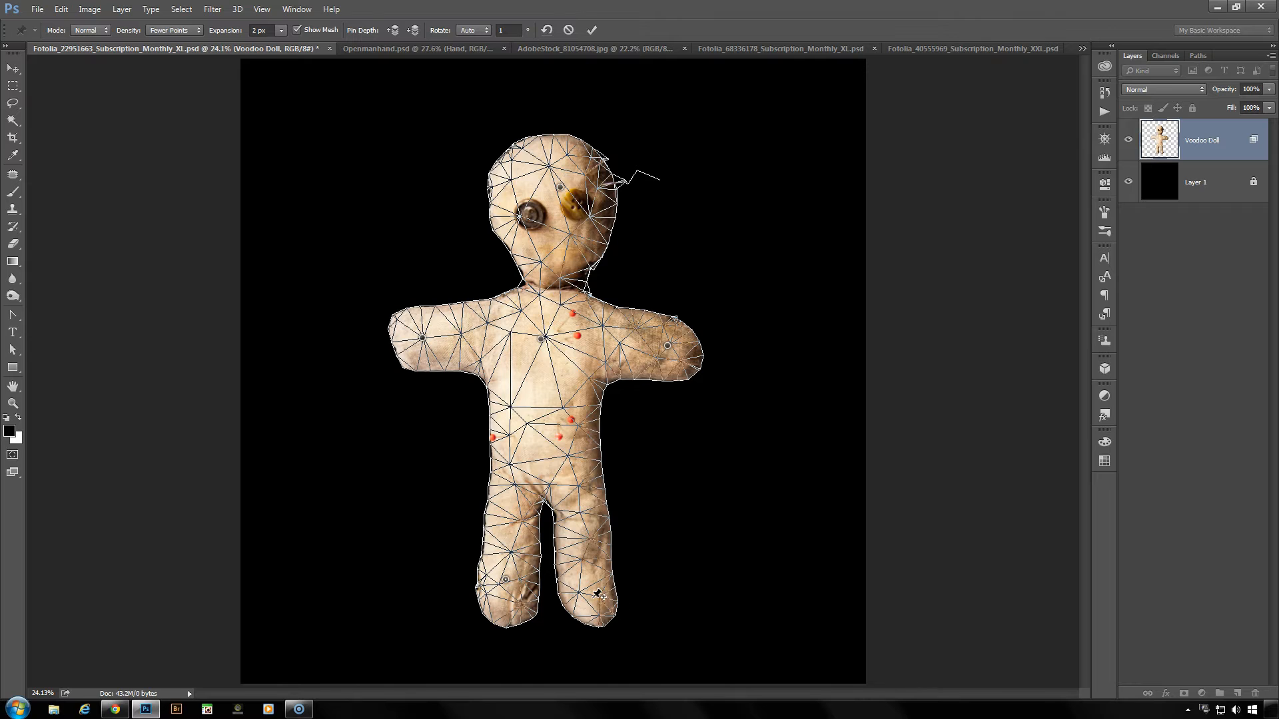
click(545, 456)
mouse_move(423, 339)
mouse_down()
mouse_move(426, 294)
mouse_move(411, 355)
mouse_move(412, 343)
mouse_up()
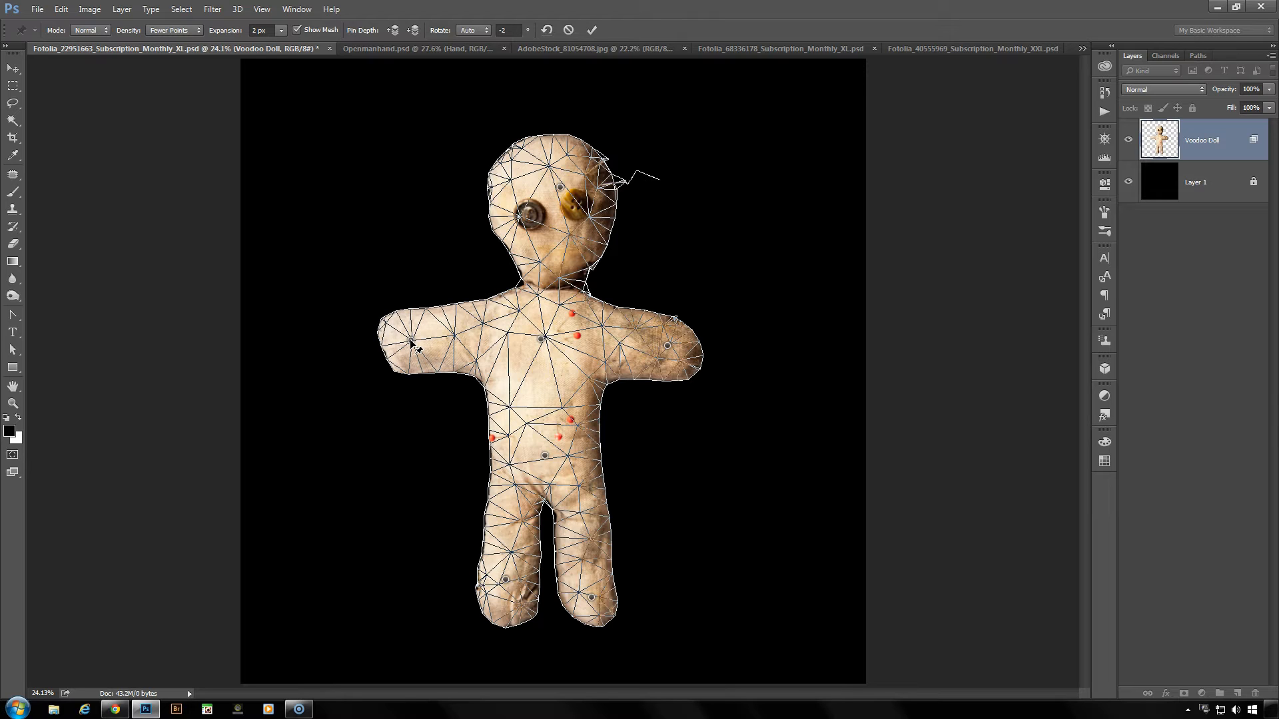
mouse_move(411, 341)
mouse_down()
mouse_move(410, 363)
mouse_move(409, 325)
mouse_up()
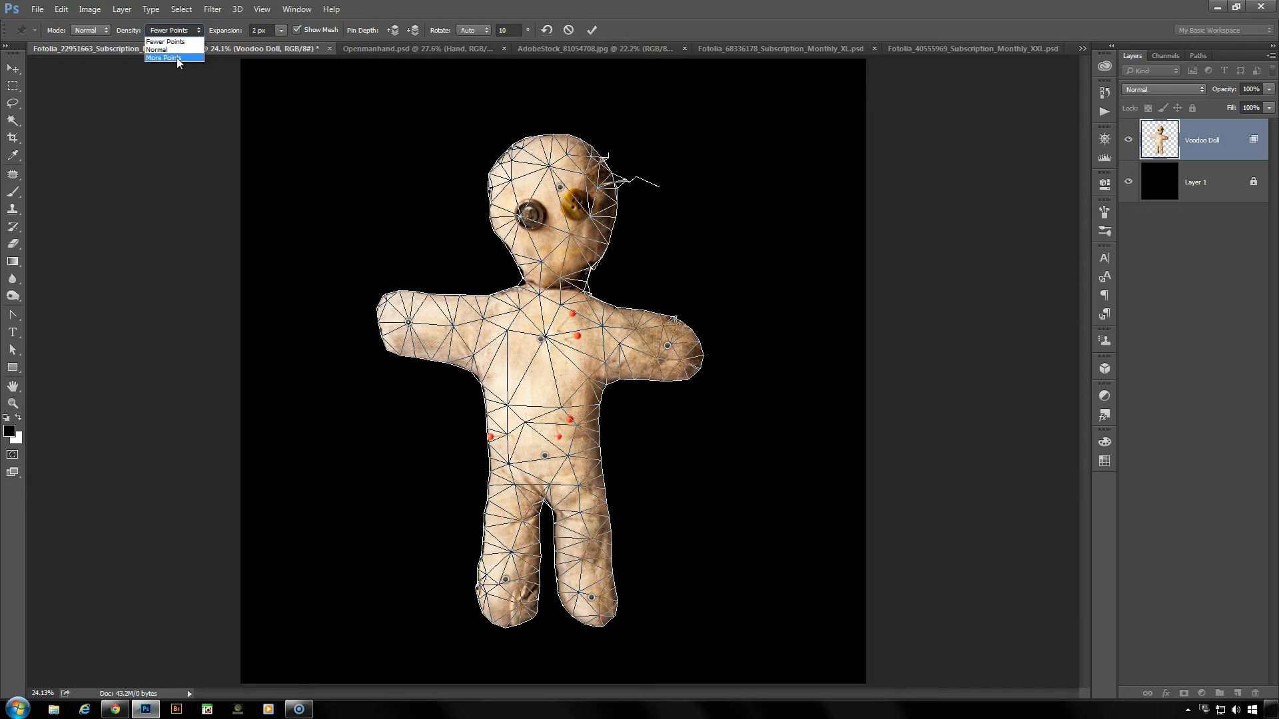
- Set the mesh density to More Points, swing the arm beside the dark button eye down, and raise it back to about level
click(178, 57)
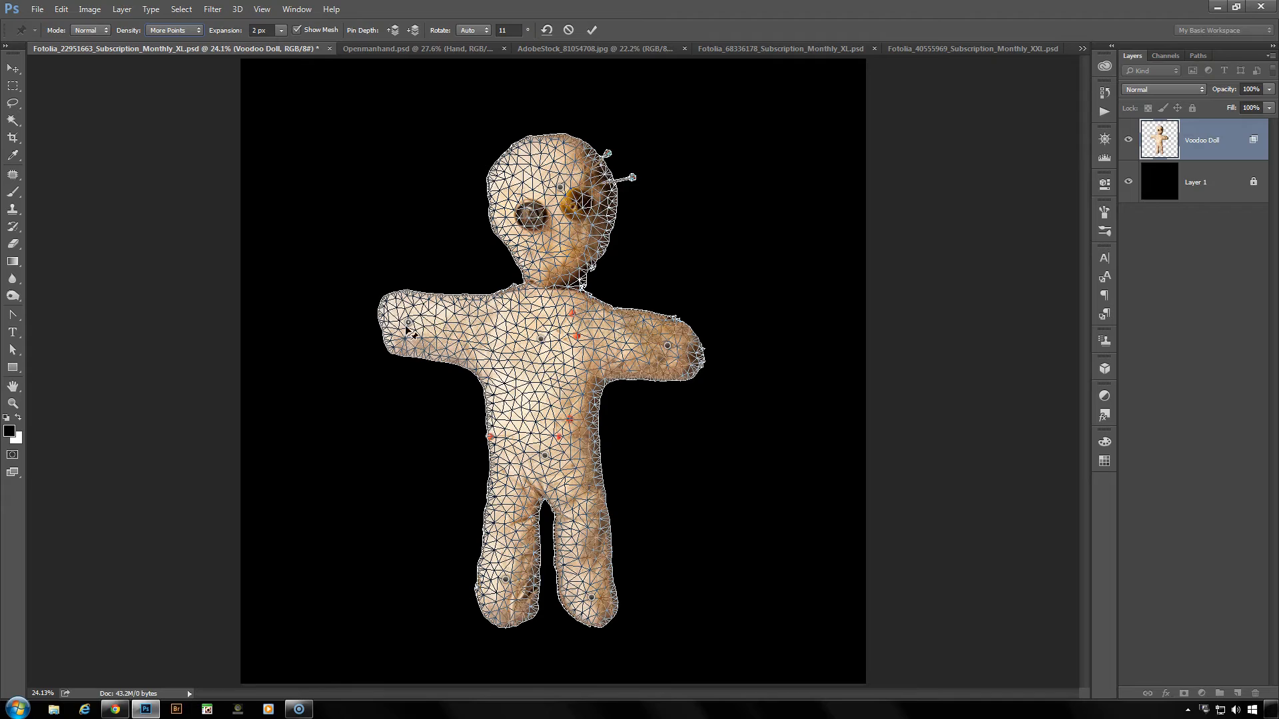
drag(410, 324, 396, 378)
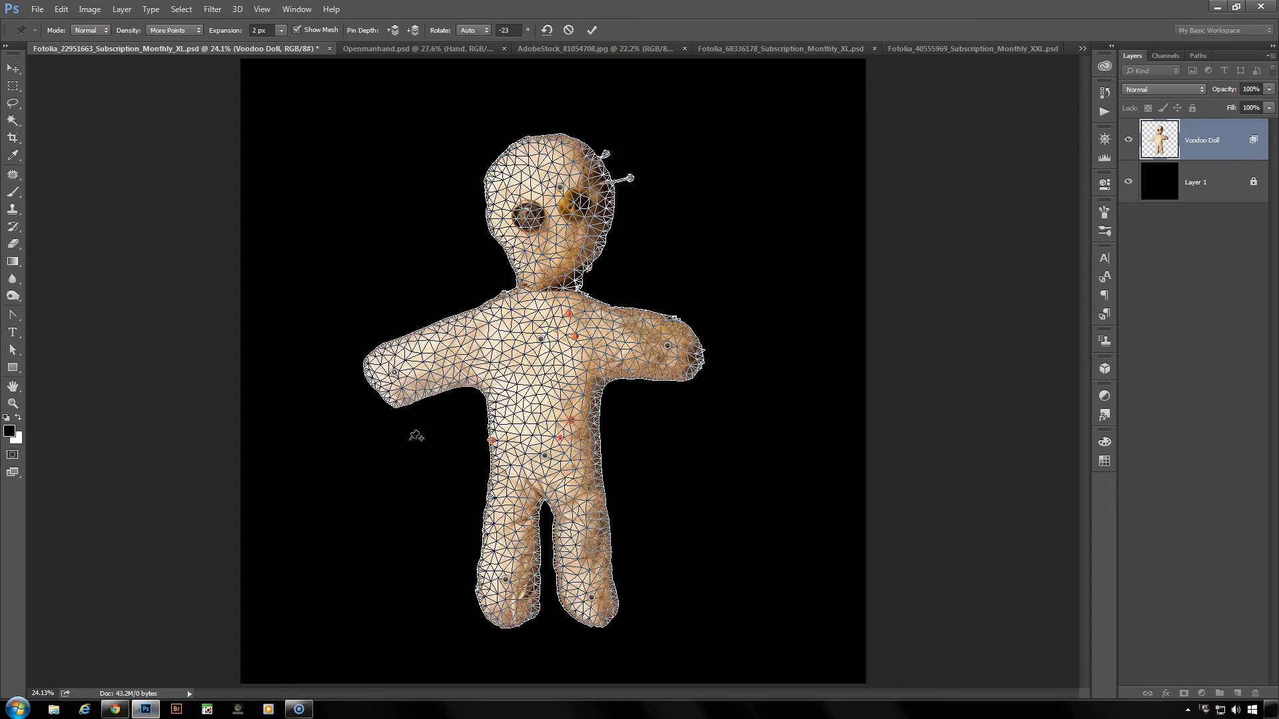
scroll(420, 421, up, 2)
scroll(421, 421, up, 3)
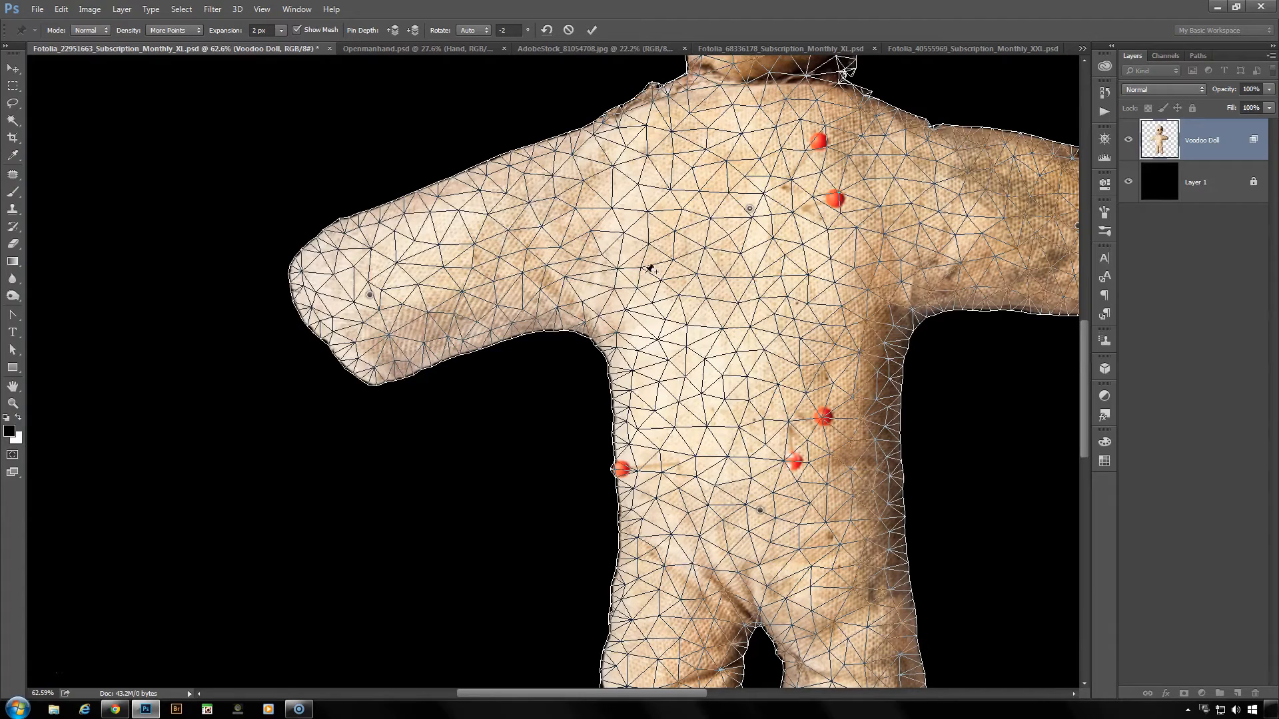
scroll(655, 270, down, 5)
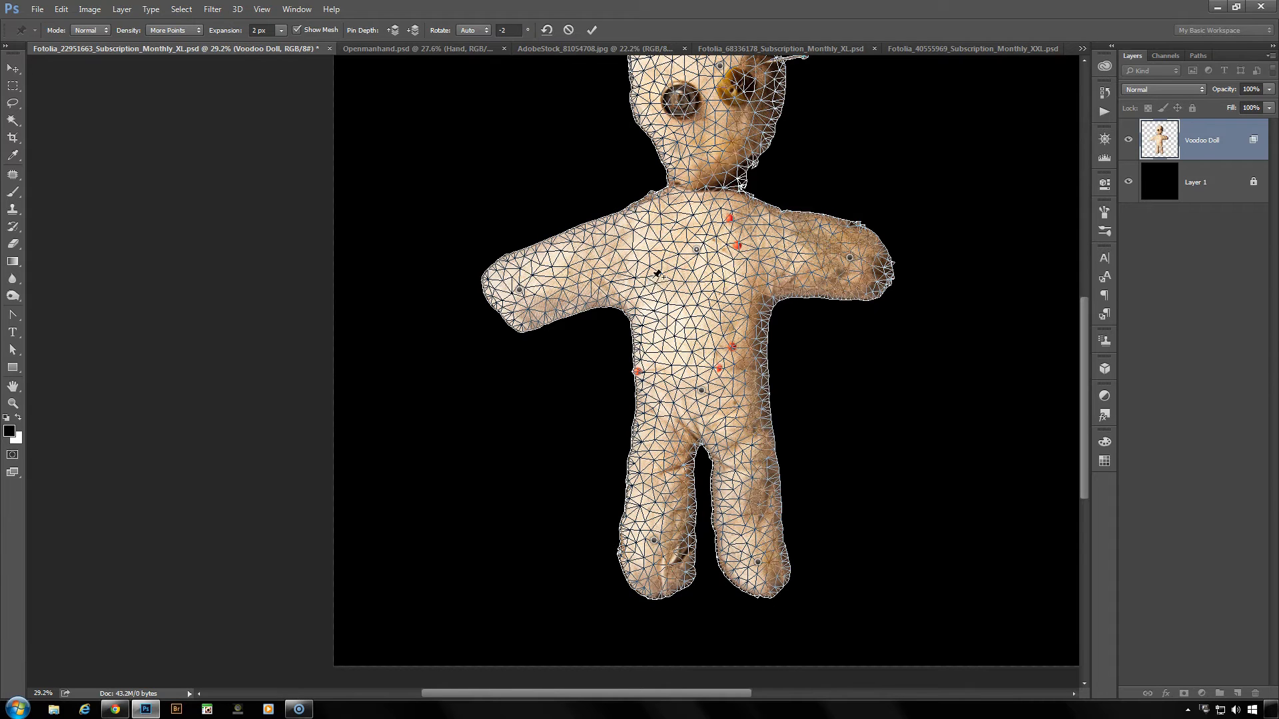
scroll(657, 268, down, 2)
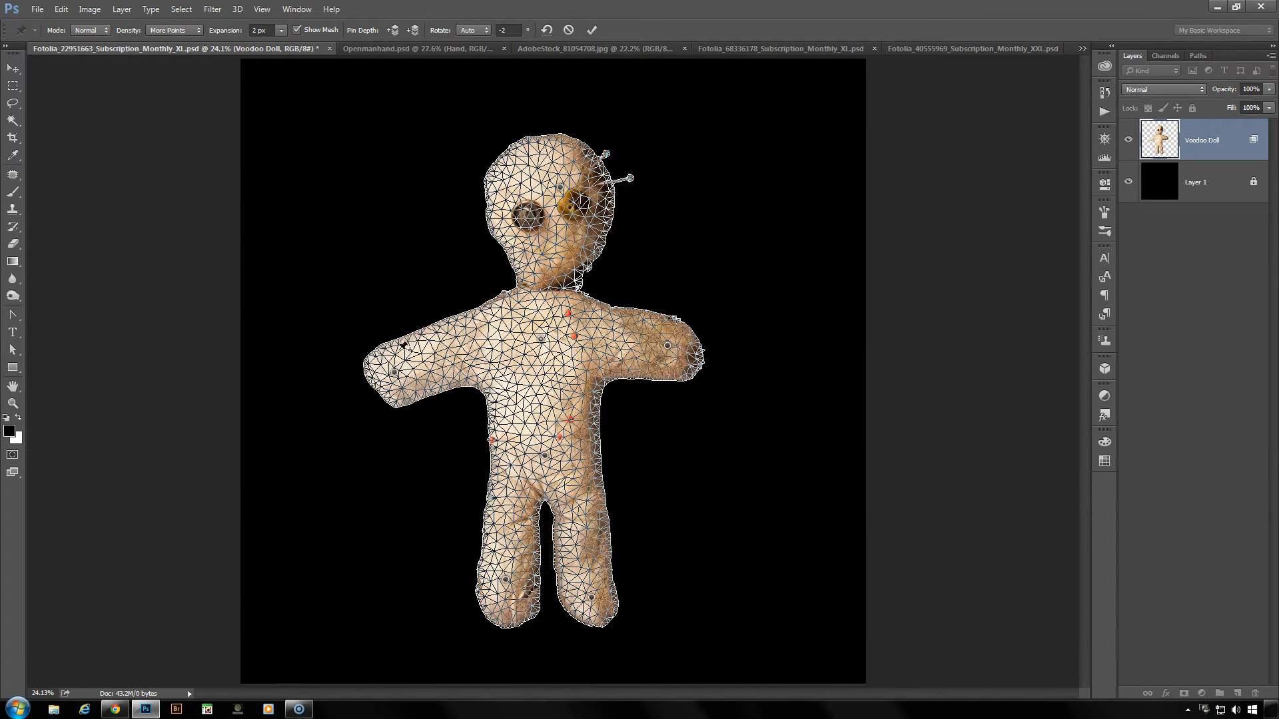
drag(394, 372, 403, 337)
- Set the mesh density to Normal and hide the mesh
click(170, 31)
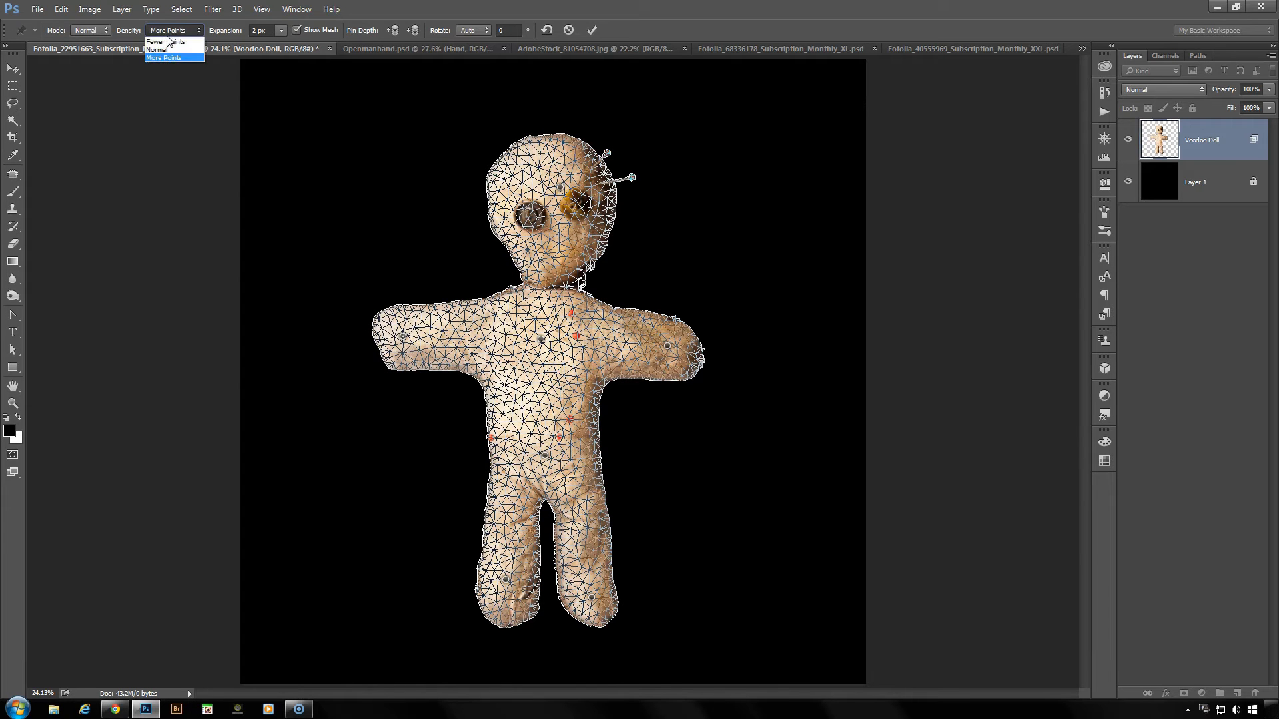
click(163, 49)
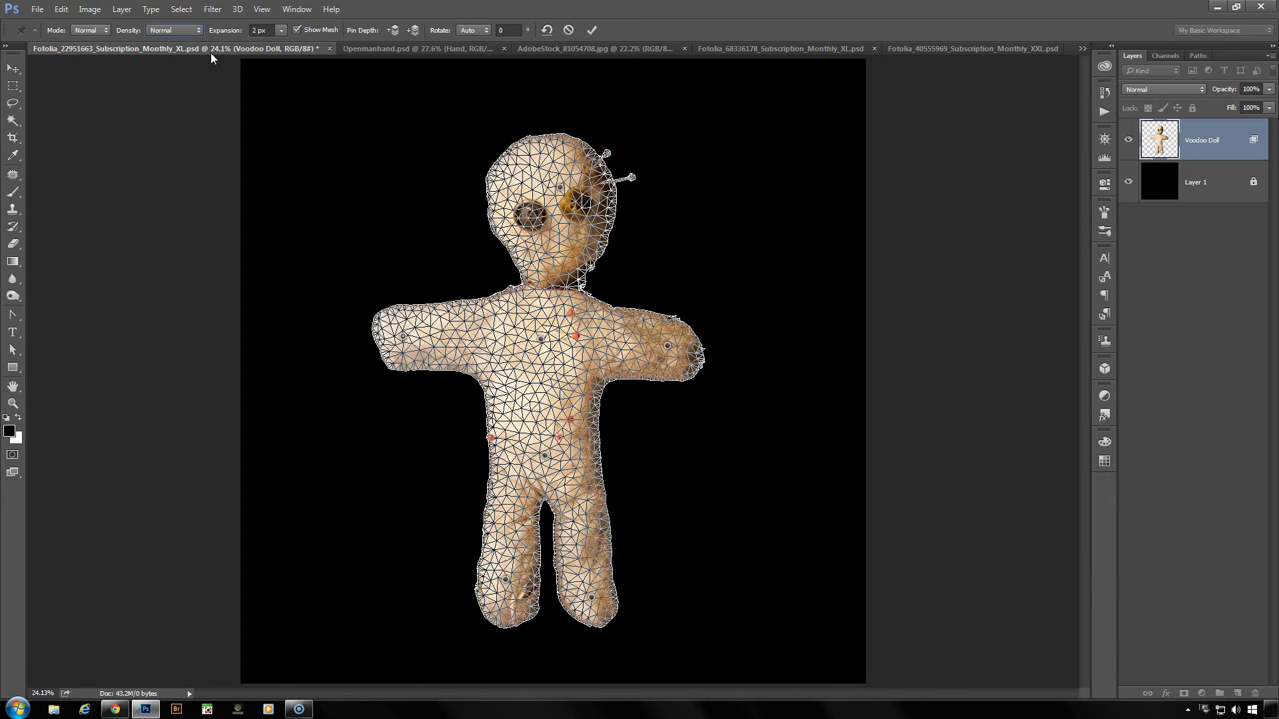
click(297, 31)
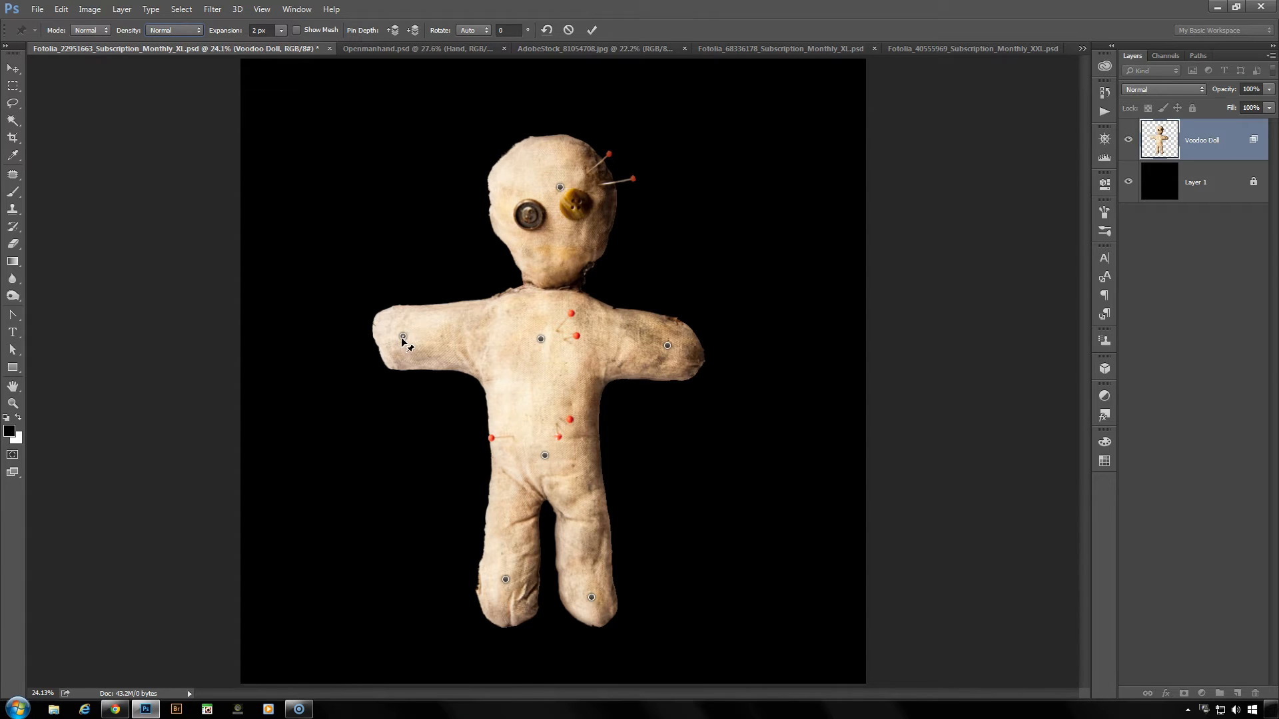
- Pose the doll by raising one hand, leaning the head toward the opposite arm, stretching that arm outward and spreading both feet
drag(403, 338, 403, 286)
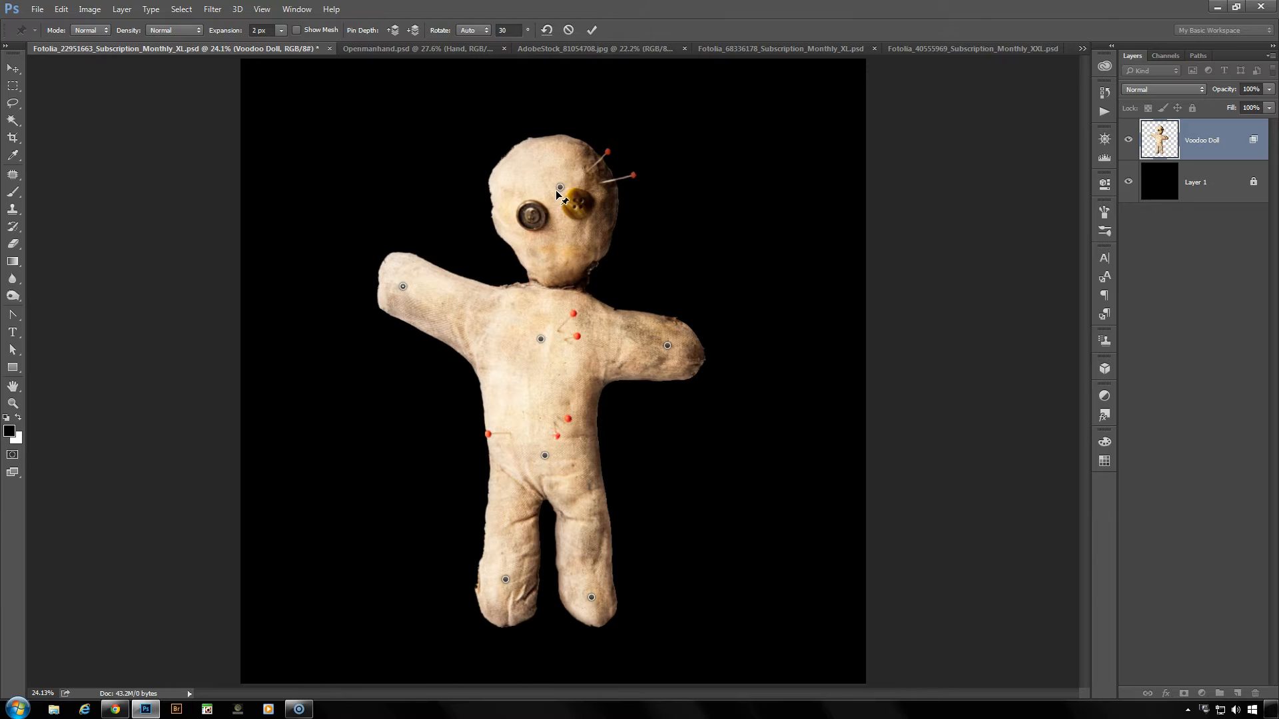
drag(560, 188, 614, 203)
drag(667, 348, 721, 340)
drag(591, 599, 633, 595)
drag(505, 580, 477, 574)
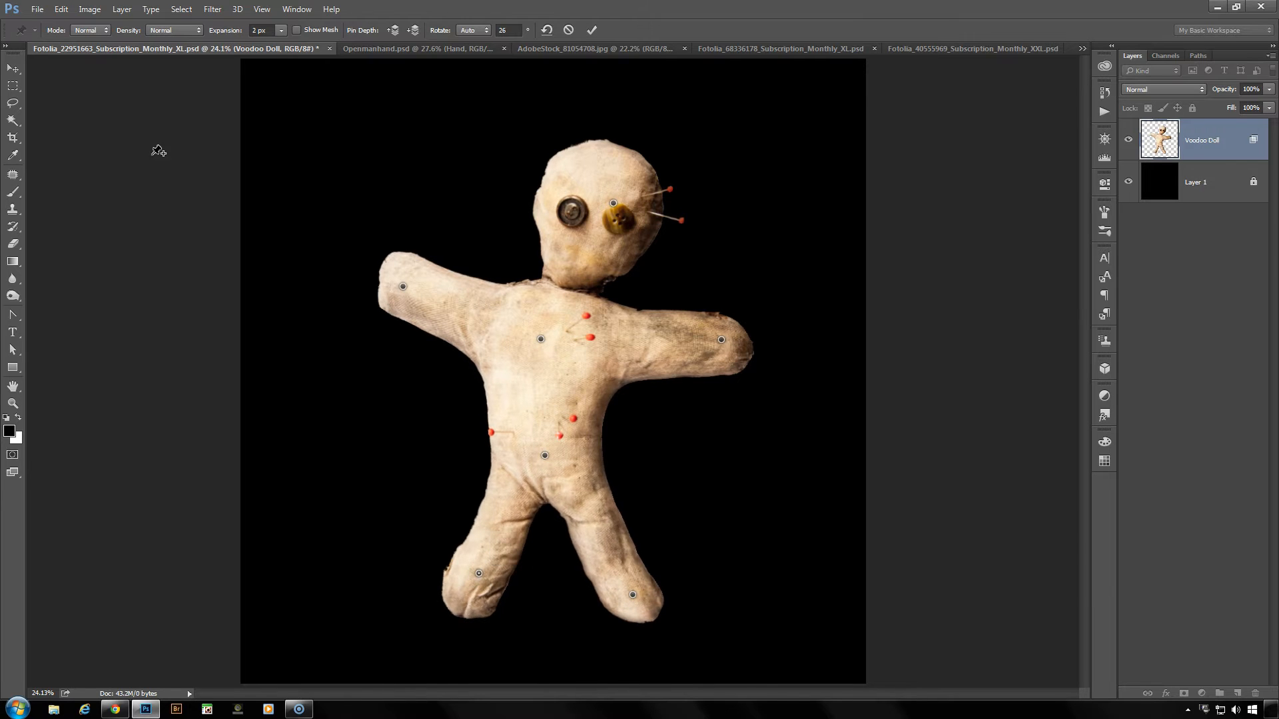
- Try the Rigid warp mode on the posed doll, and switch the mode to Distort
click(105, 32)
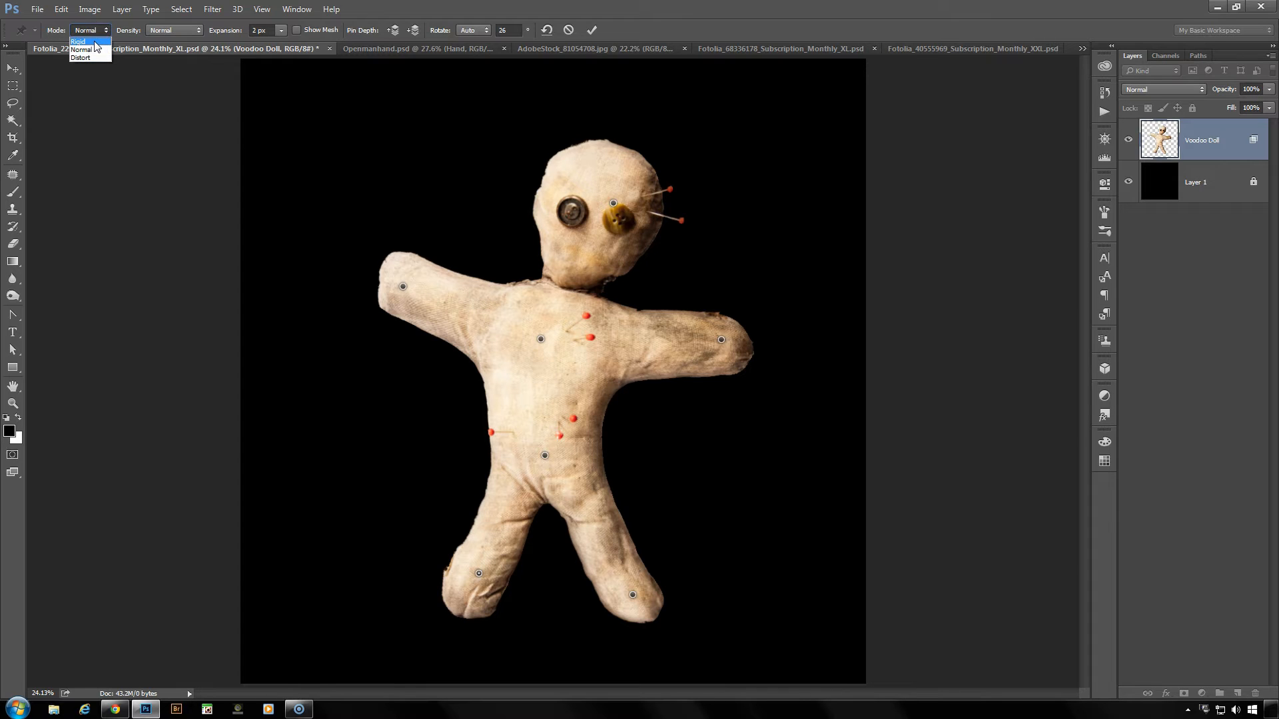
click(87, 41)
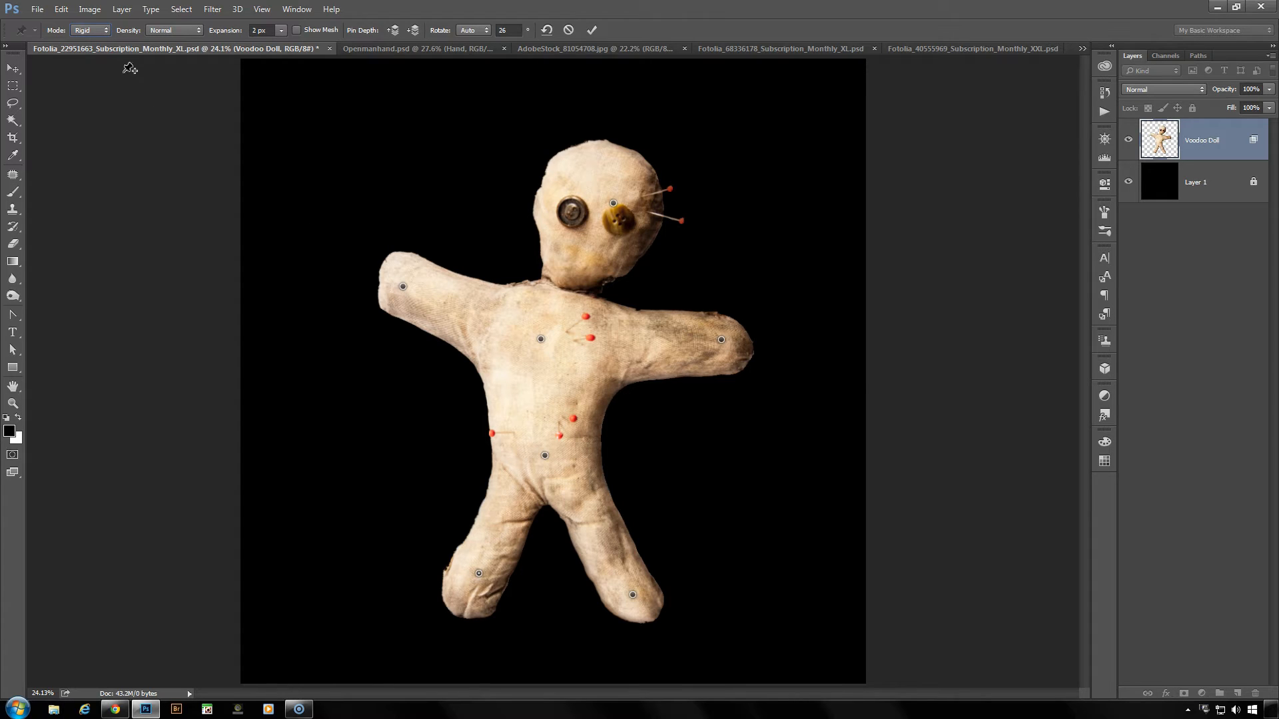
click(101, 32)
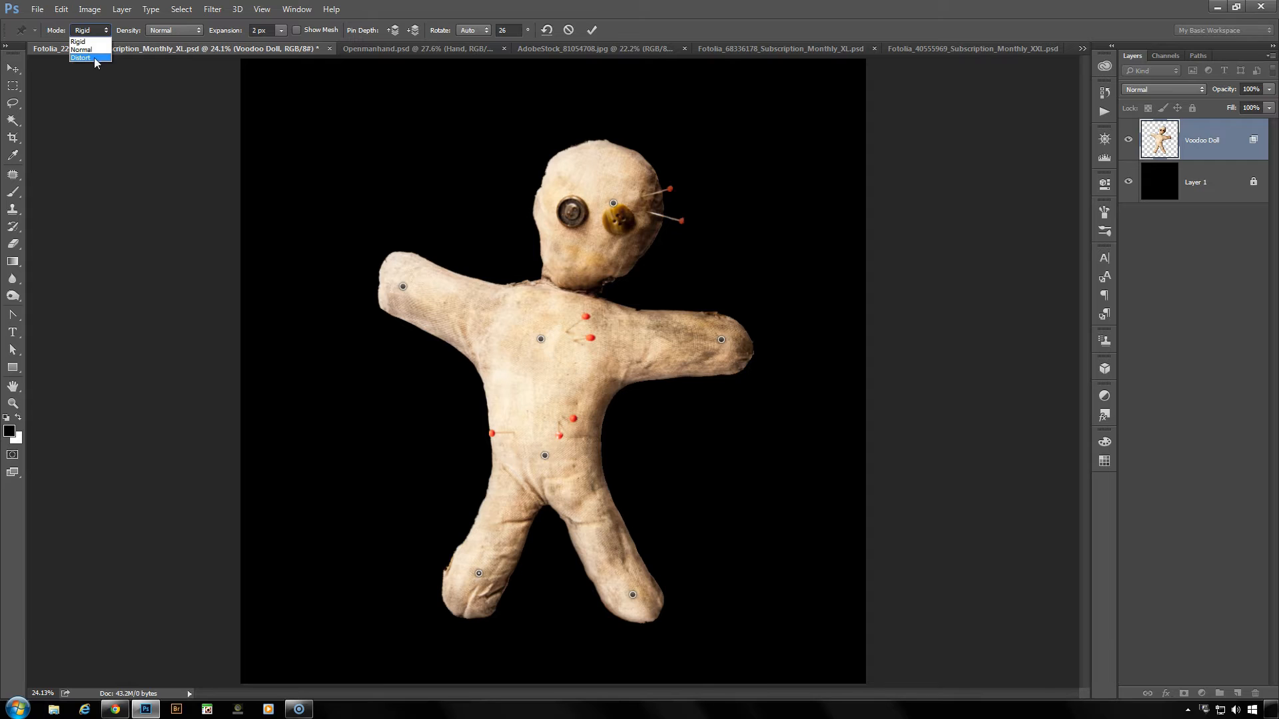
click(80, 57)
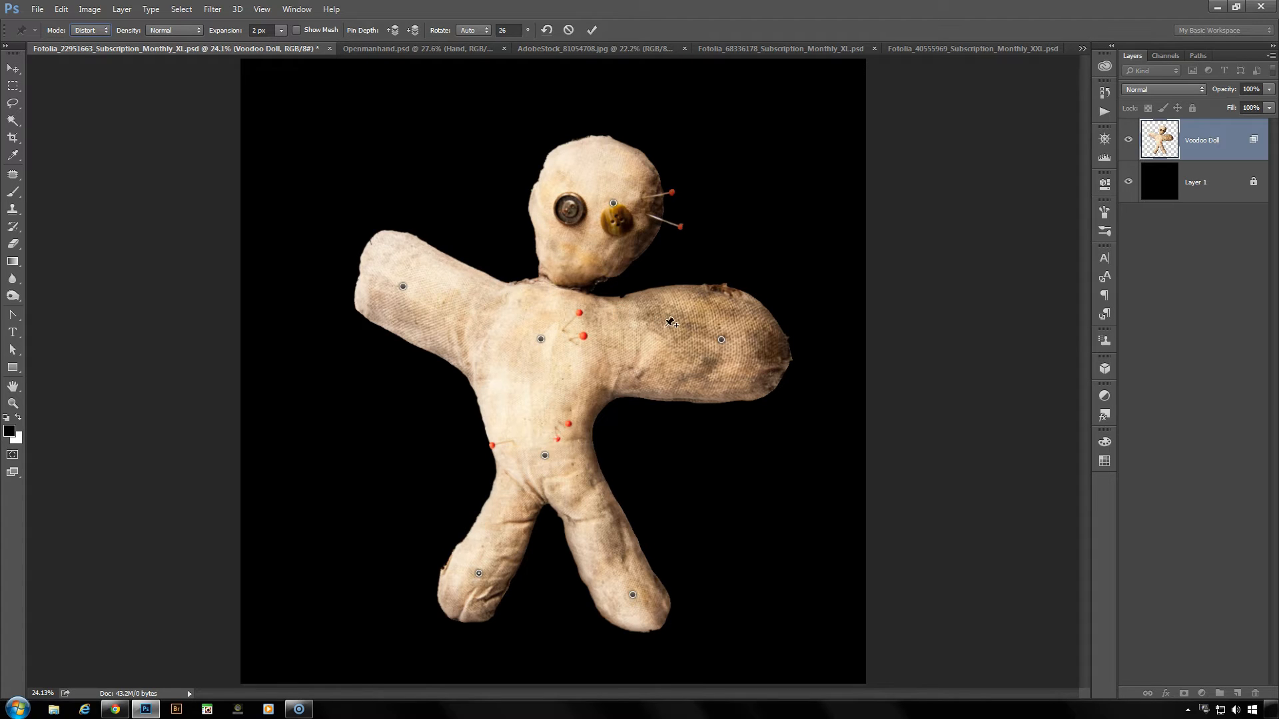
- Pull both hand pins inward toward the body and move the head pin up and away from the chest
drag(722, 341, 691, 344)
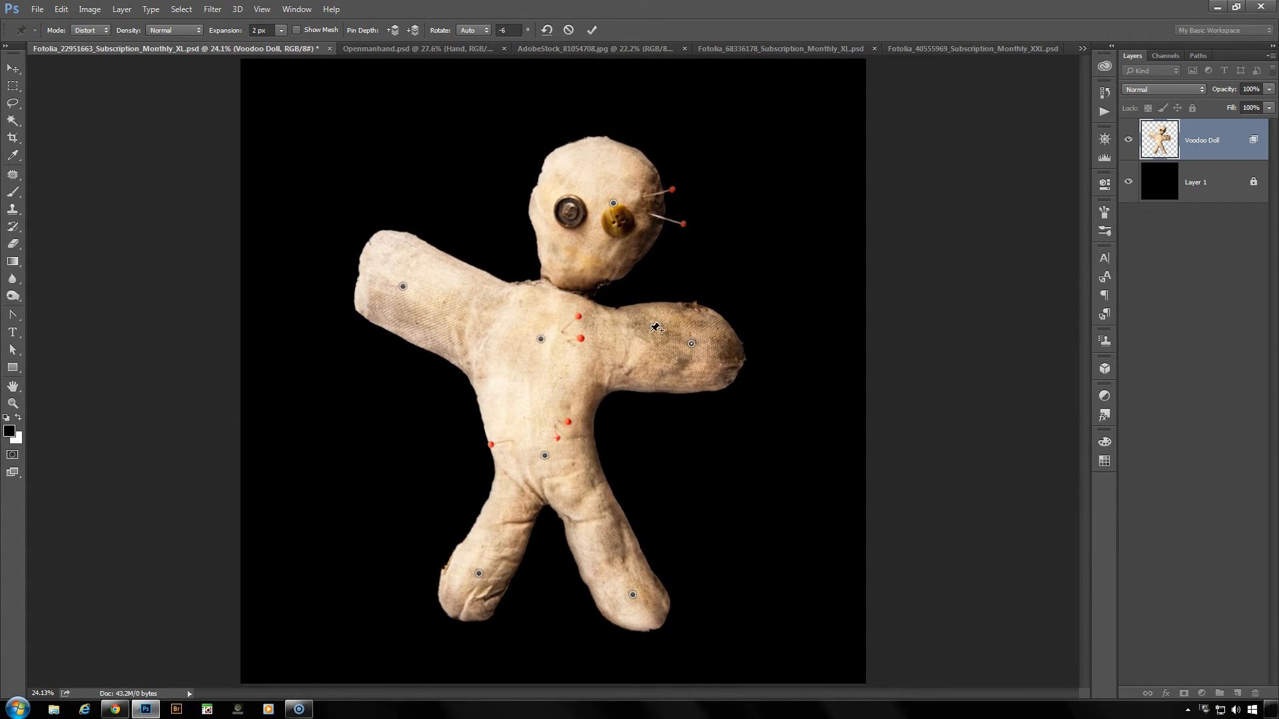
drag(403, 287, 451, 342)
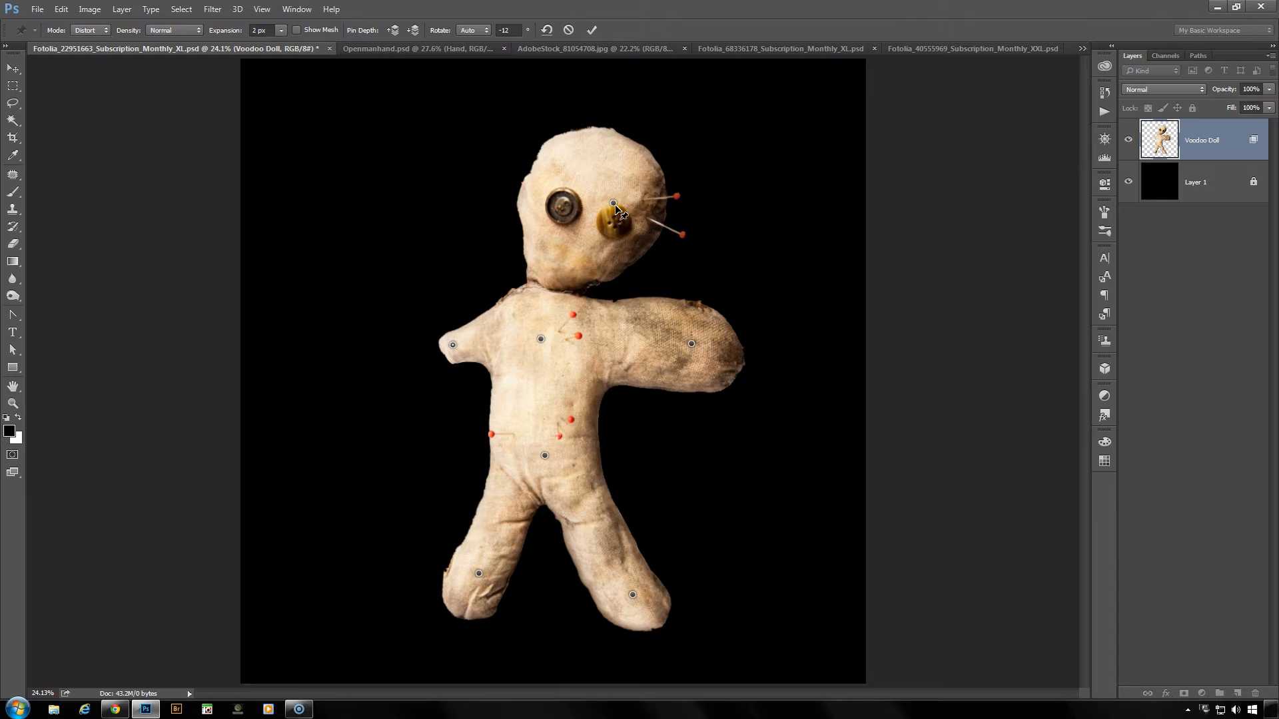
drag(614, 203, 665, 179)
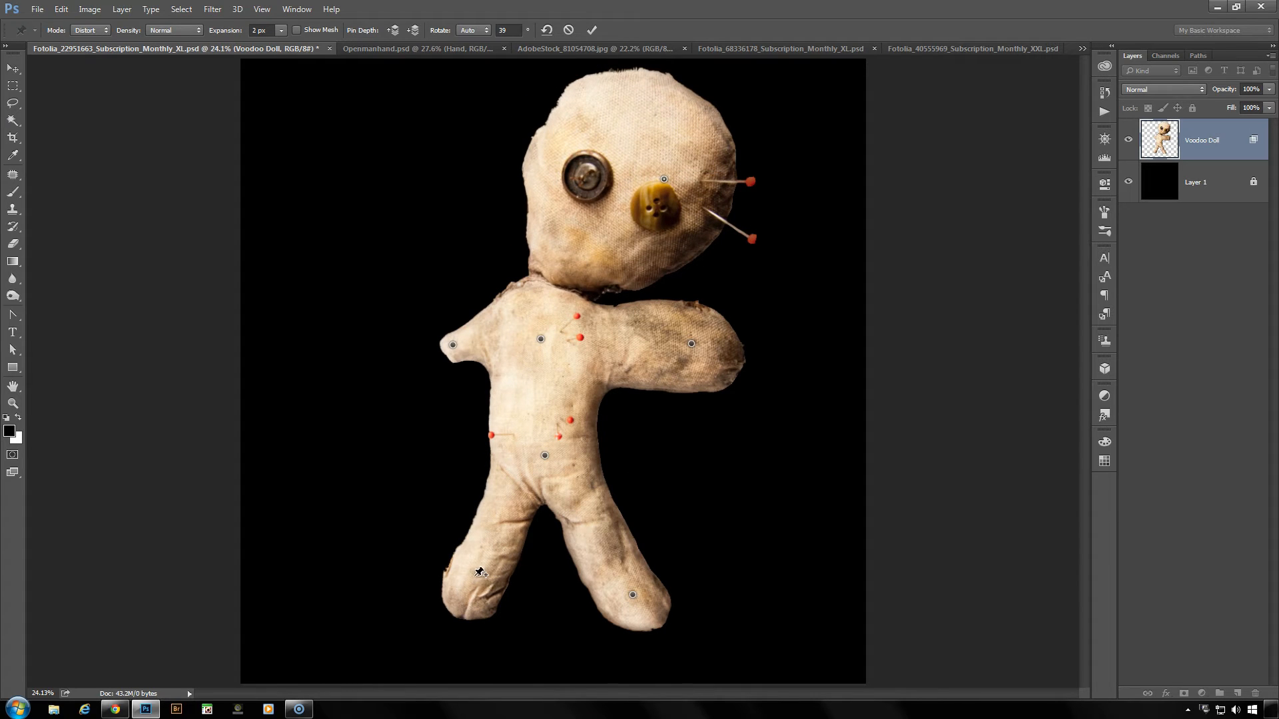
- Stretch one leg far outward with its foot pin, and try the other foot raised, closer to the body and extended outward
drag(478, 571, 364, 531)
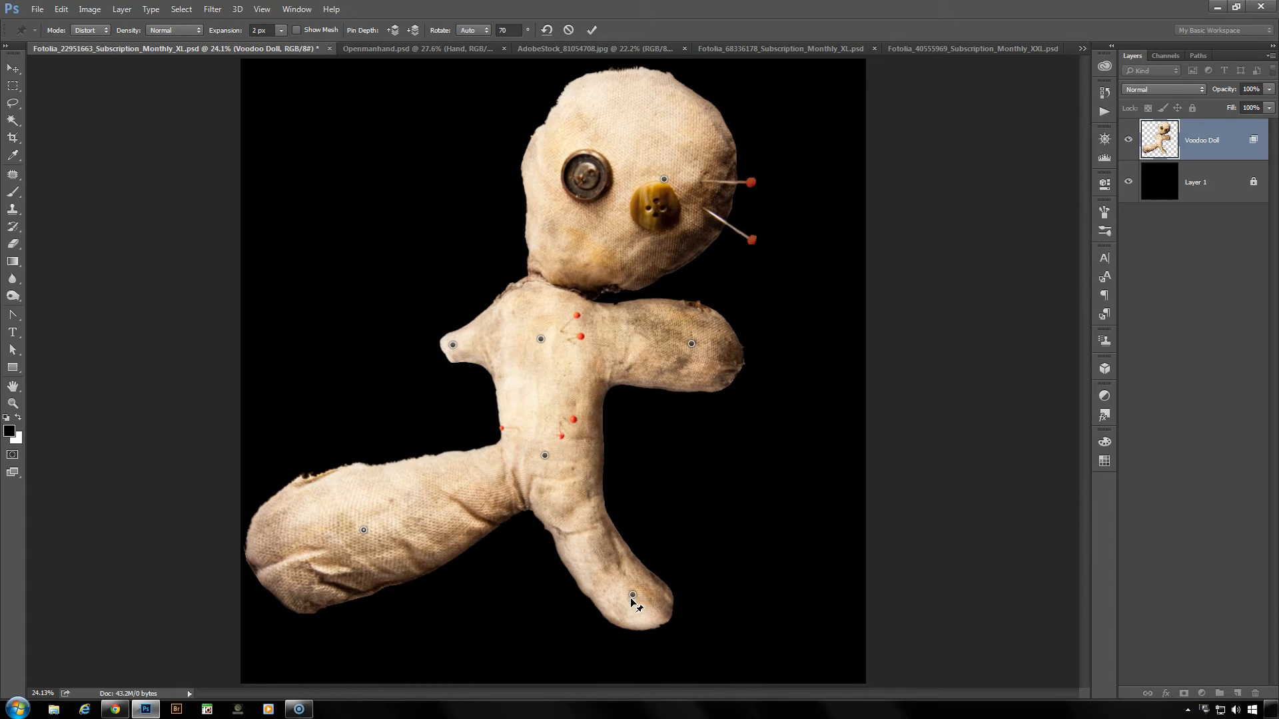
drag(631, 599, 661, 535)
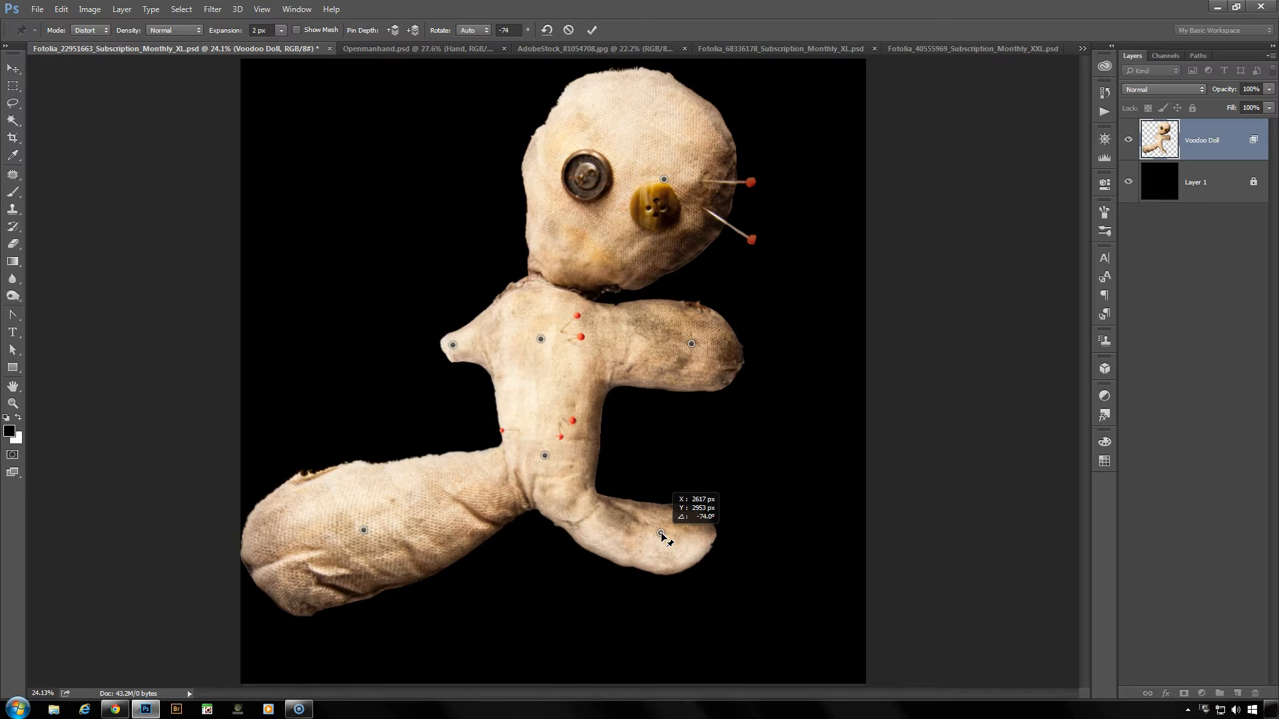
drag(662, 535, 637, 554)
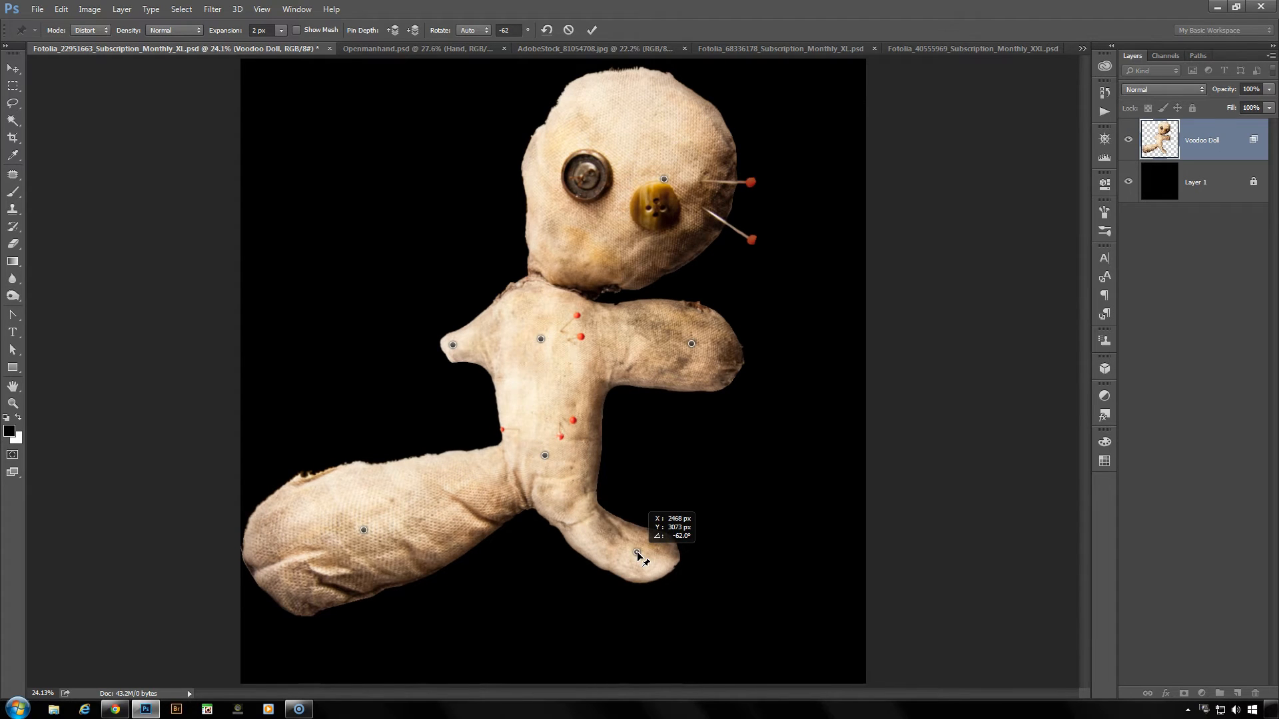
drag(638, 554, 691, 585)
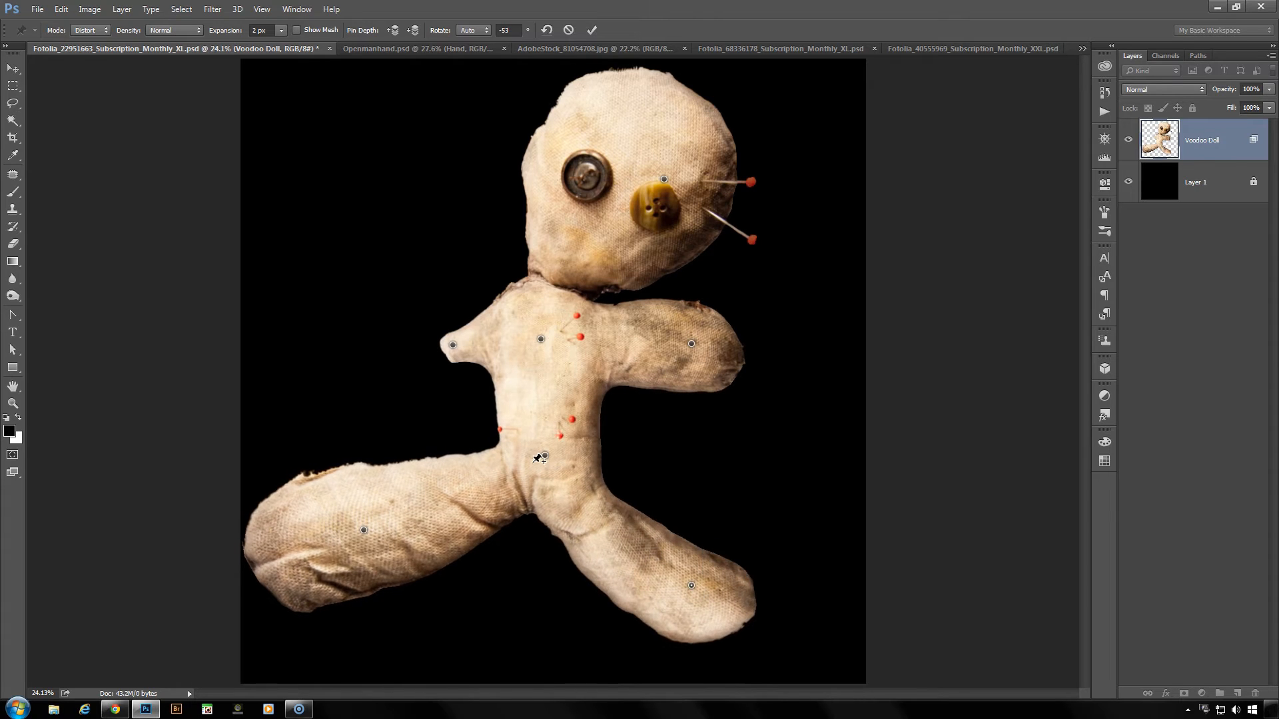
- Remove all warp pins from the doll and open the warp mode choices
click(548, 30)
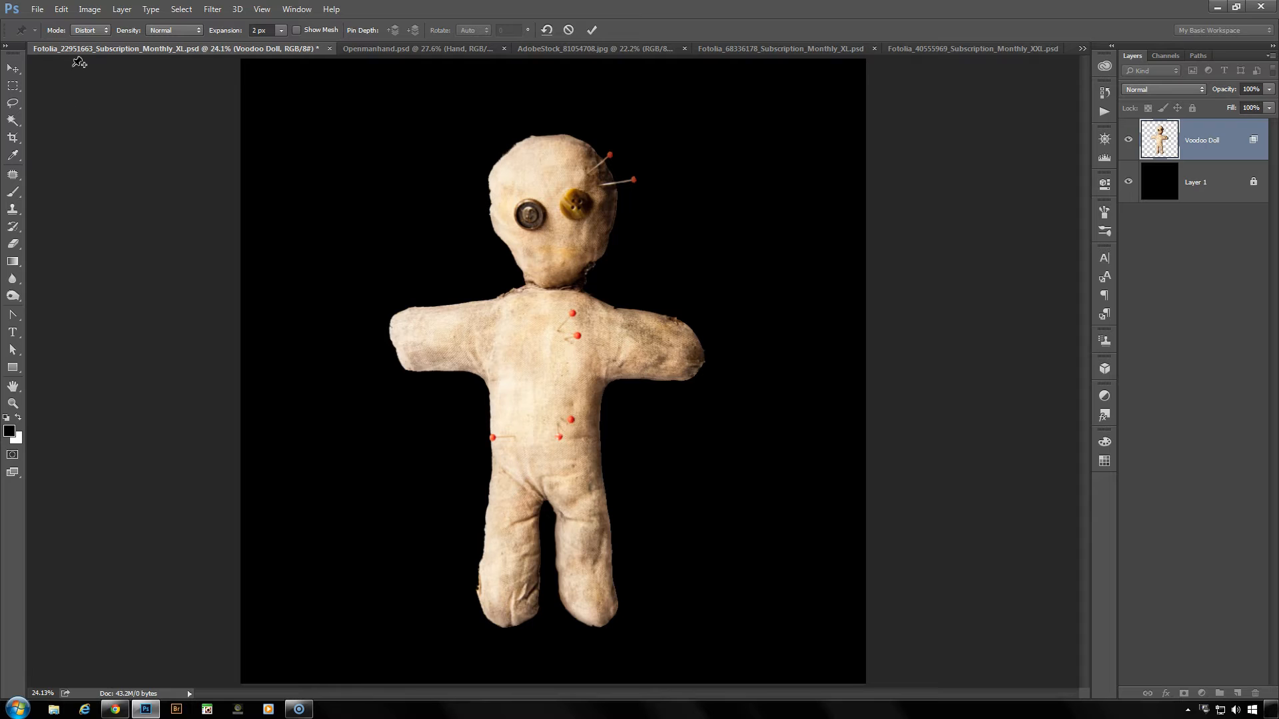
click(98, 31)
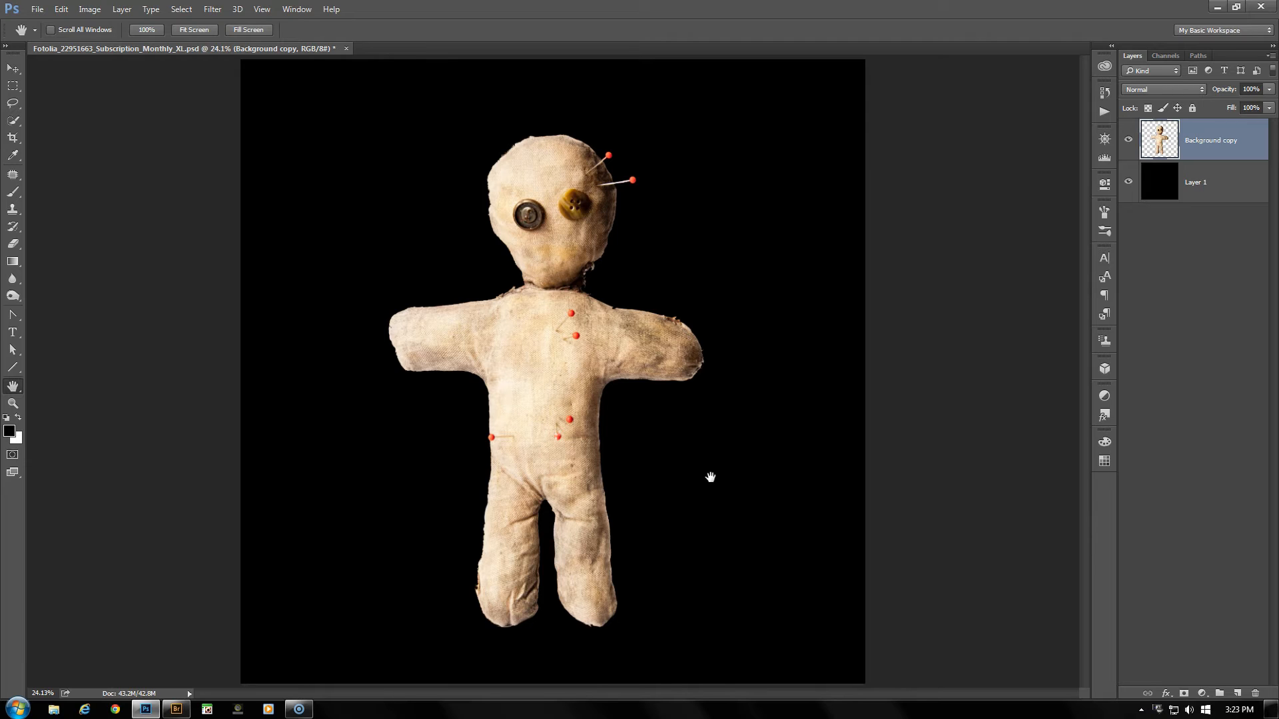
- Add a layer mask to the doll layer and brush black gaps separating the head, both arms and the legs from the torso
click(1184, 693)
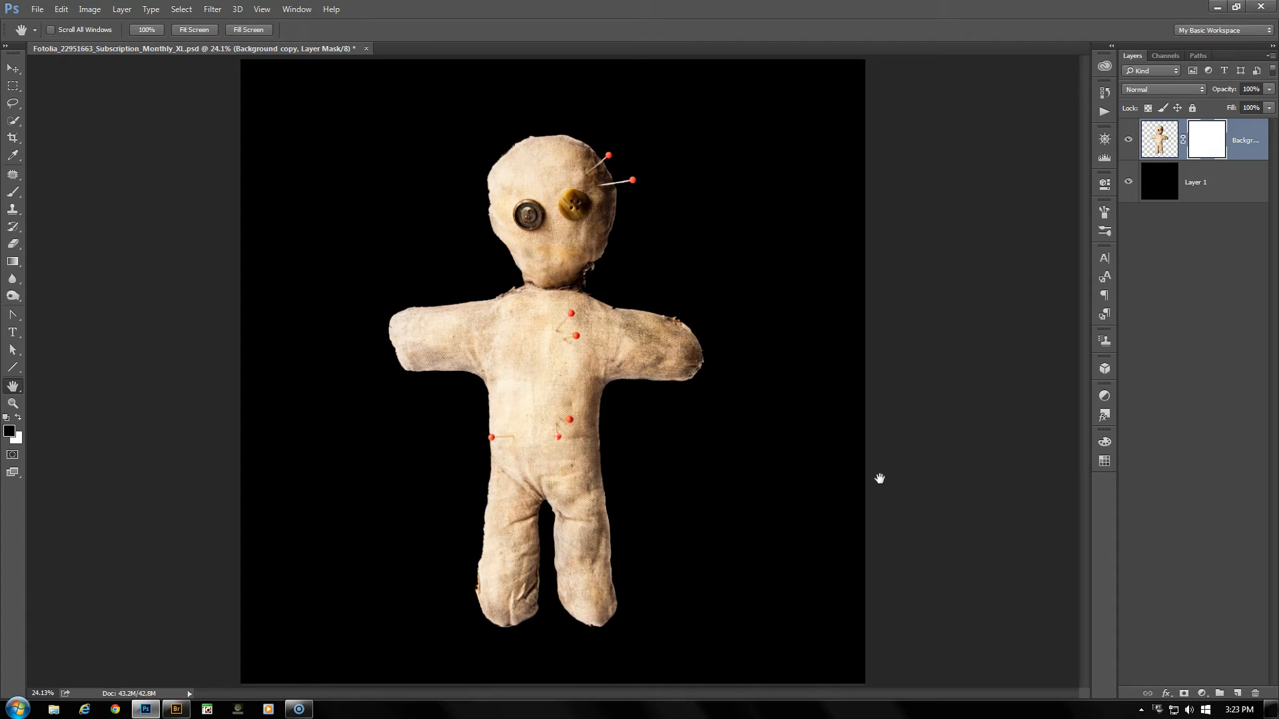
key(b)
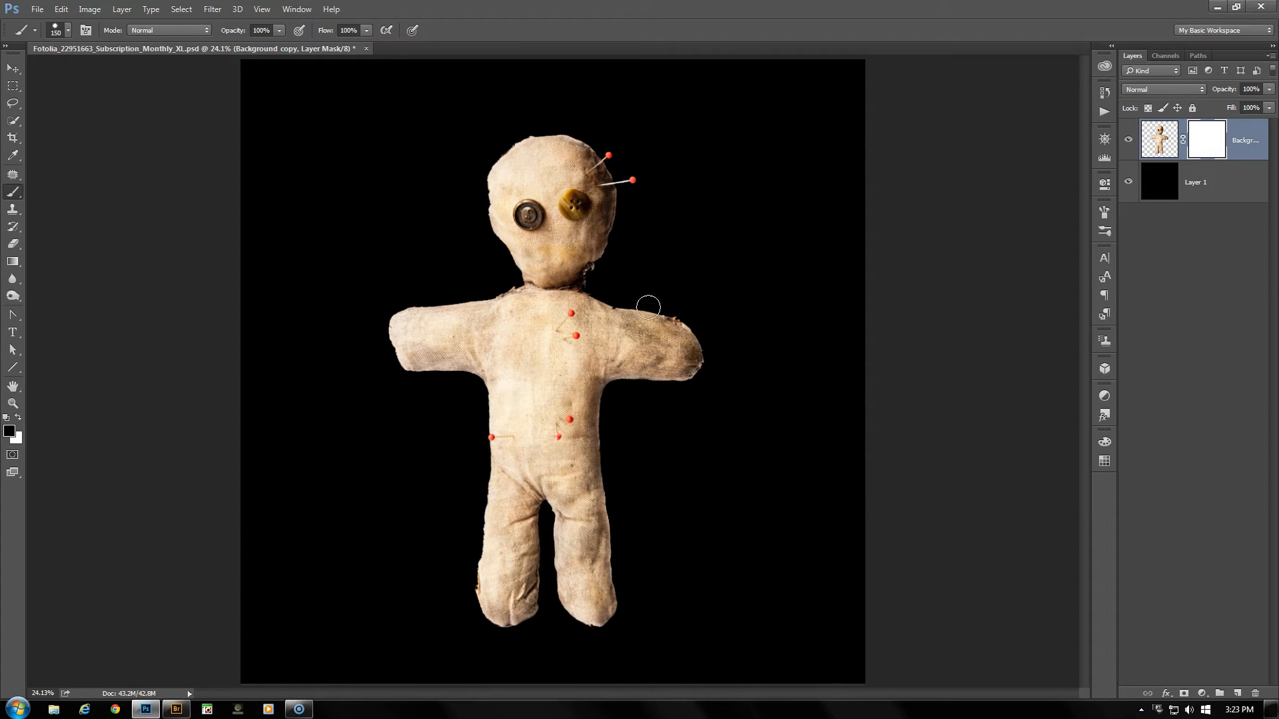
mouse_move(619, 289)
mouse_down()
mouse_move(623, 377)
mouse_move(613, 301)
mouse_up()
mouse_move(475, 303)
mouse_down()
mouse_move(466, 386)
mouse_move(471, 366)
mouse_up()
mouse_move(505, 274)
mouse_down()
mouse_move(600, 266)
mouse_move(538, 281)
mouse_up()
mouse_move(470, 467)
mouse_down()
mouse_move(577, 460)
mouse_move(641, 489)
mouse_move(563, 463)
mouse_move(463, 480)
mouse_up()
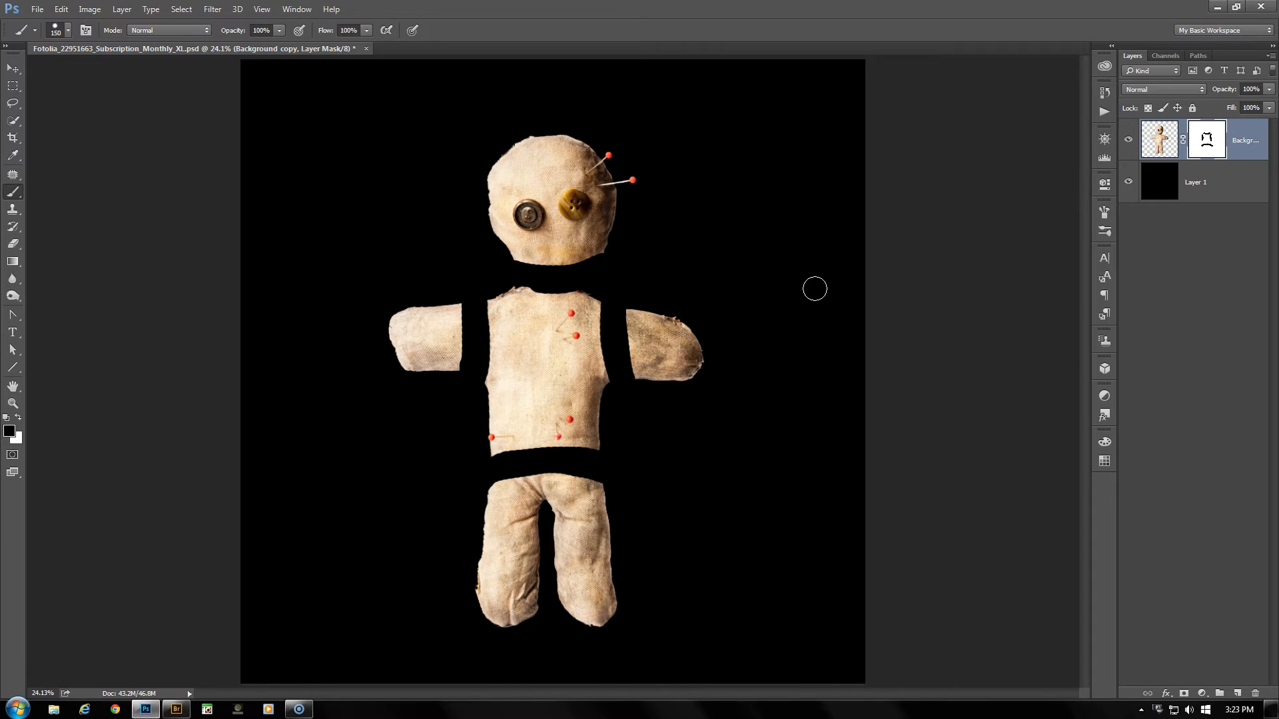
- Start Puppet Warp on the masked doll, pin the head and set the mesh expansion to 0 px
key(ctrl+shift+p)
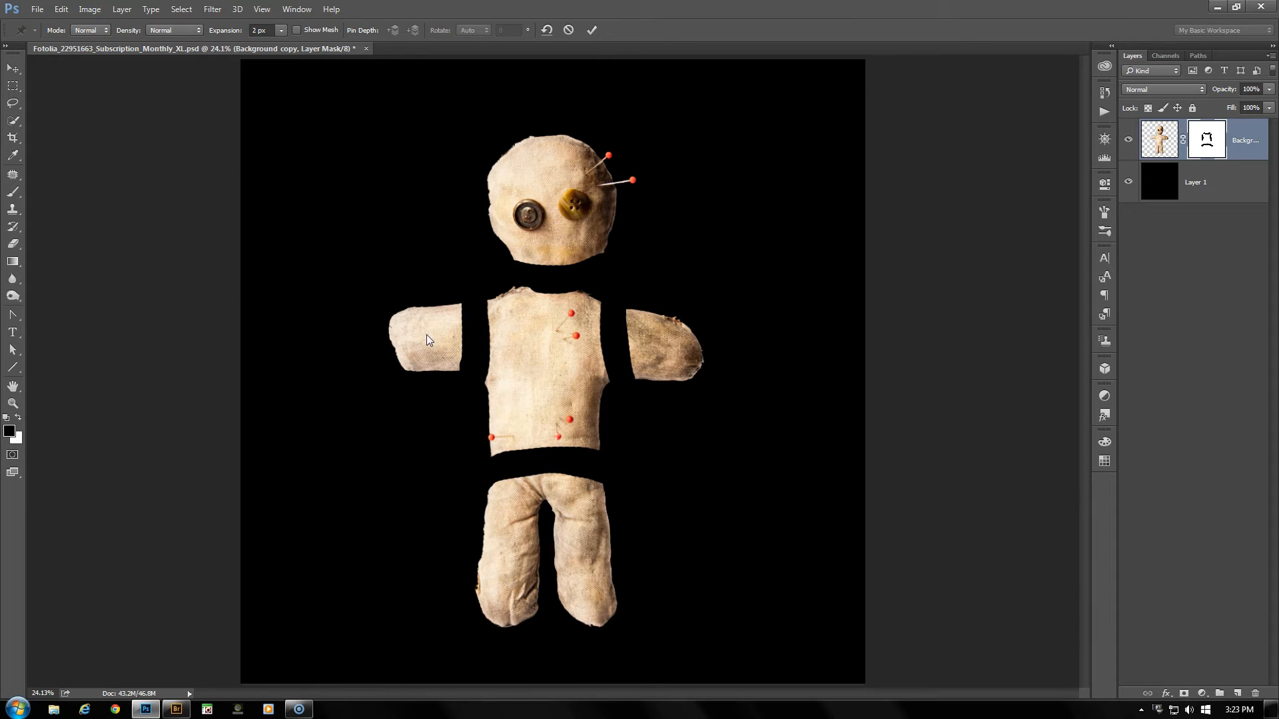
click(546, 186)
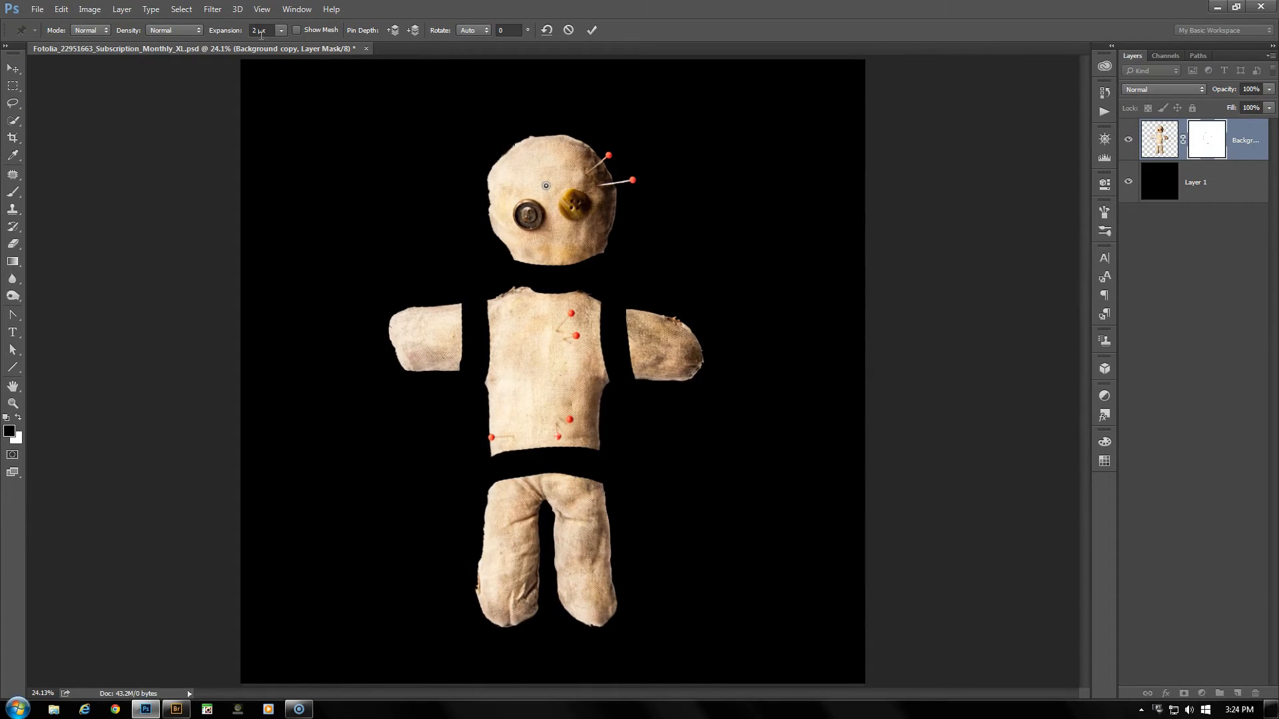
click(271, 29)
text(0)
key(Return)
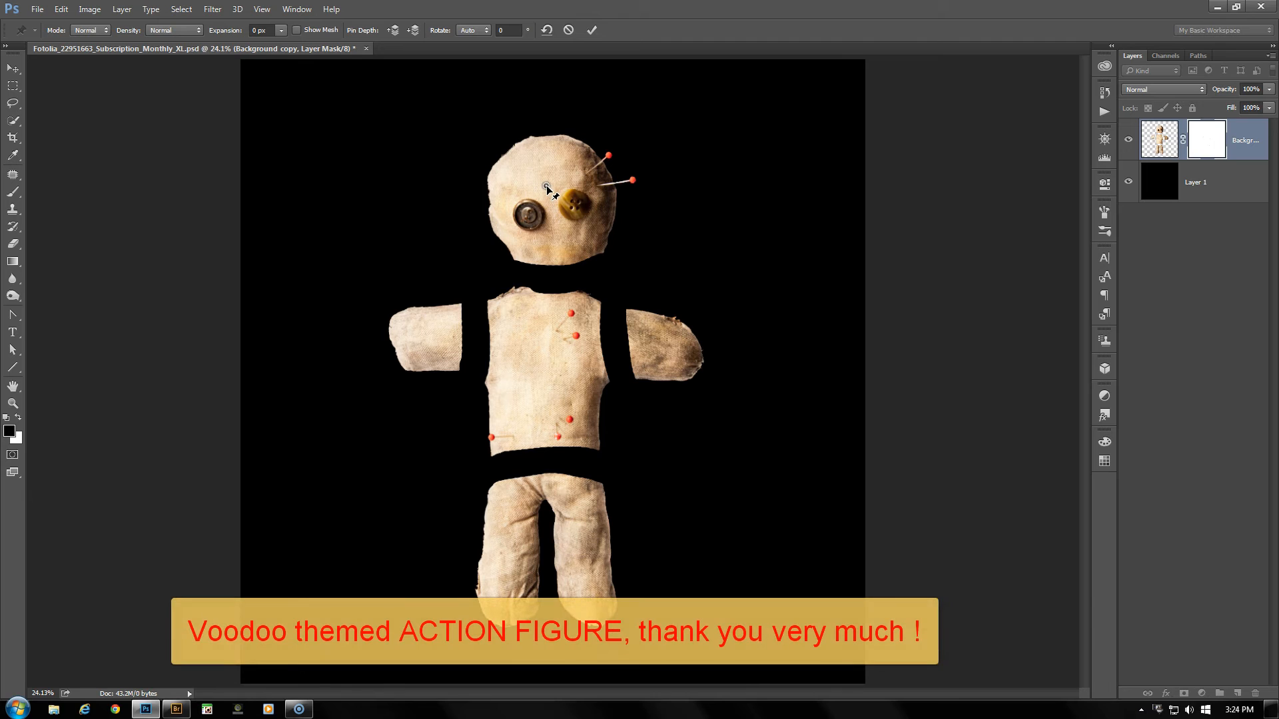
- Pin the remaining doll pieces and move the head, both arms, torso and legs apart to separate places on the black canvas
drag(546, 188, 759, 159)
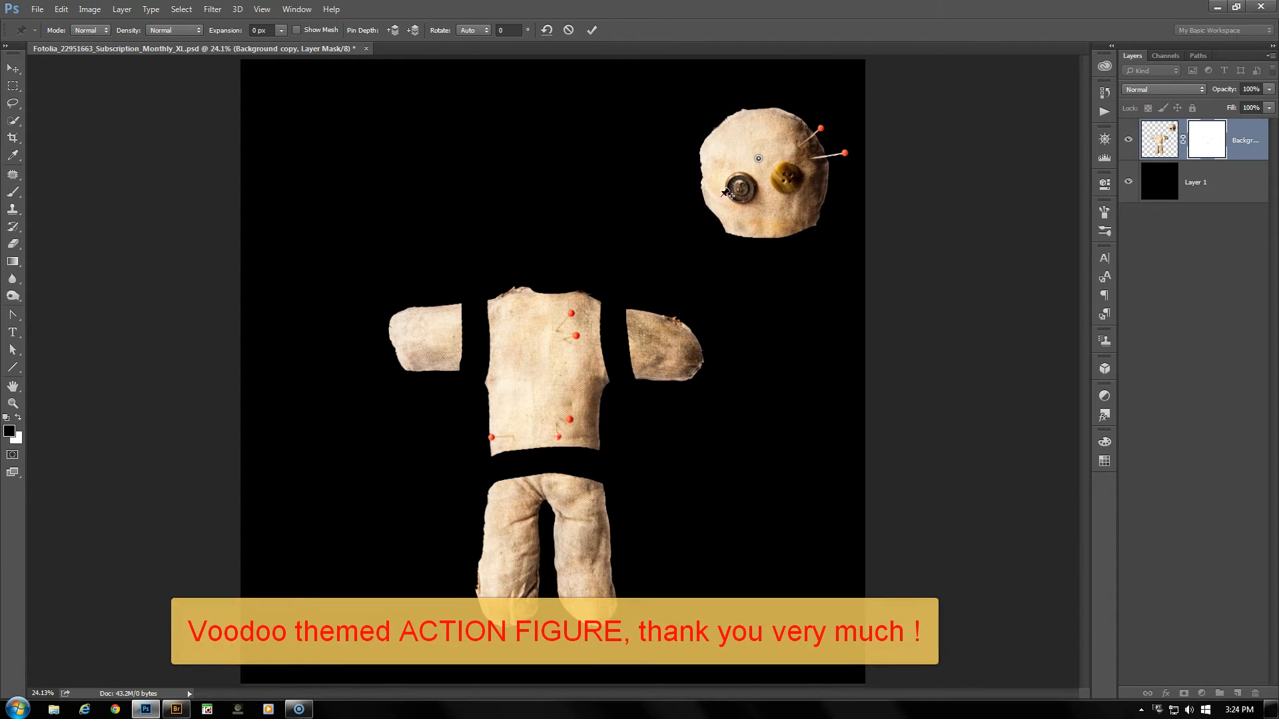
drag(675, 350, 755, 537)
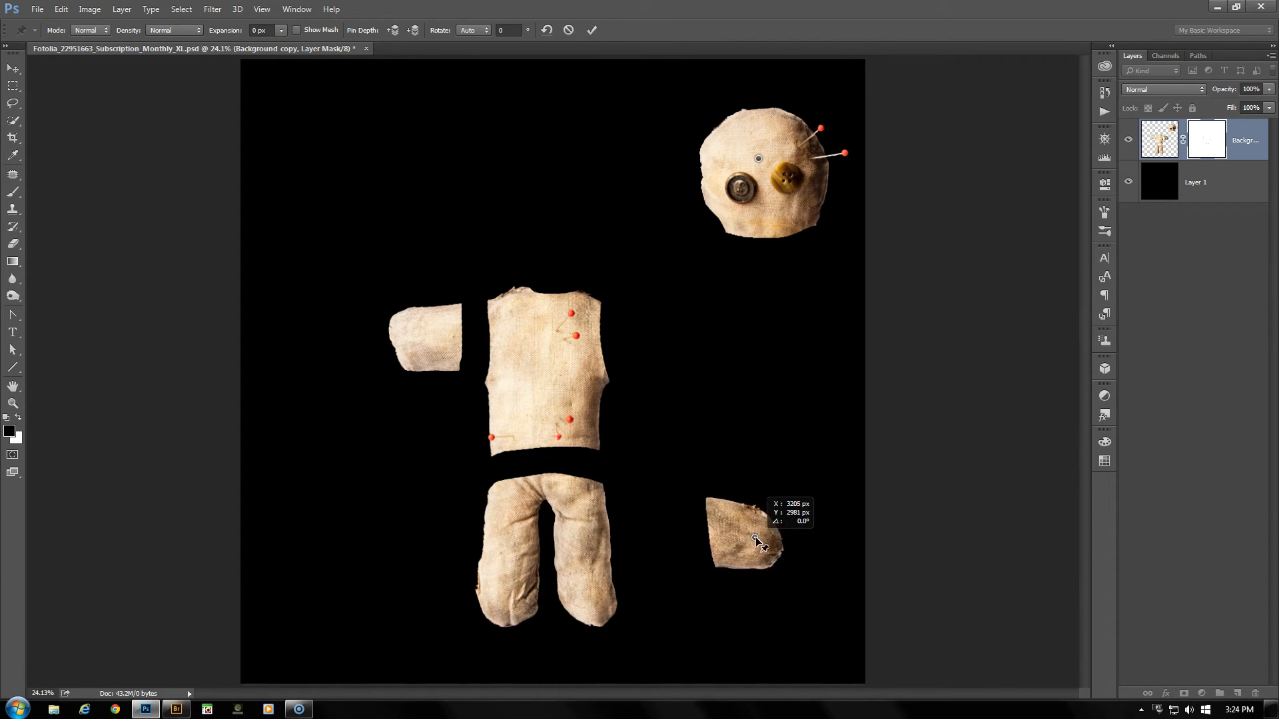
click(420, 342)
drag(418, 343, 301, 168)
click(542, 390)
drag(542, 389, 526, 210)
click(527, 537)
drag(527, 537, 395, 485)
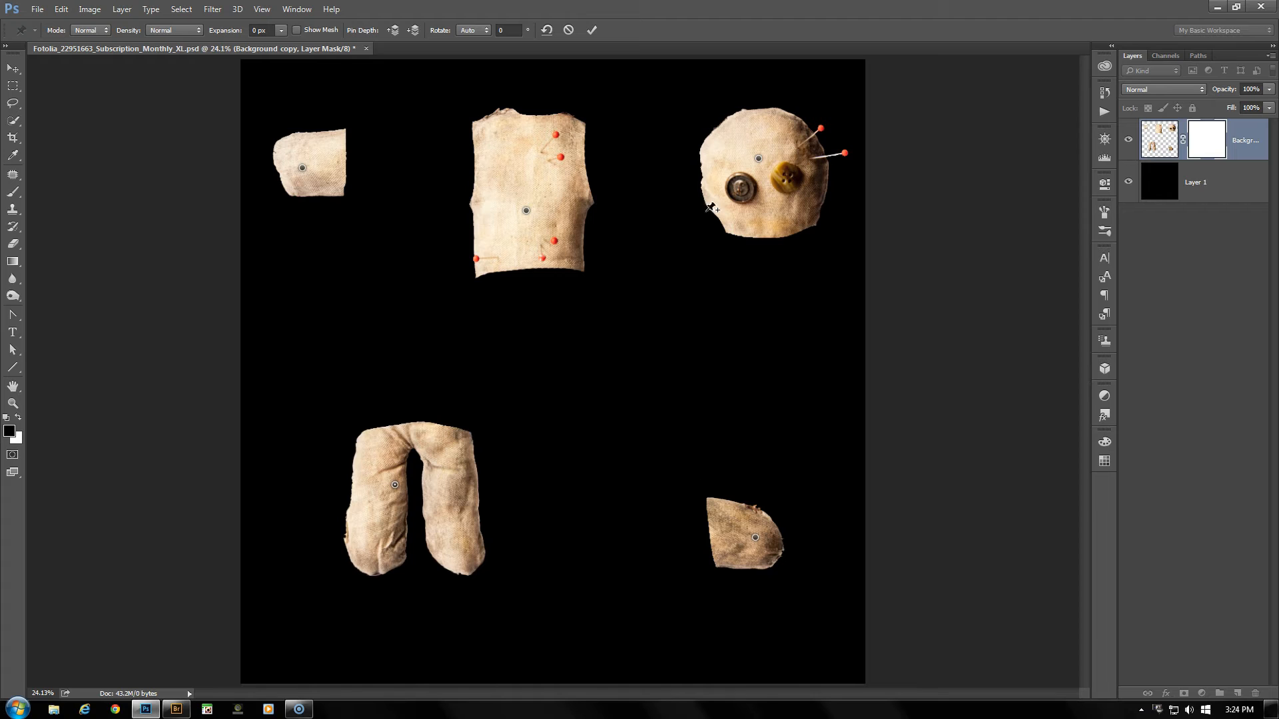
- Try pulling one doll leg outward and the chin downward with new pins, and cancel the warp
click(447, 515)
drag(449, 517, 553, 582)
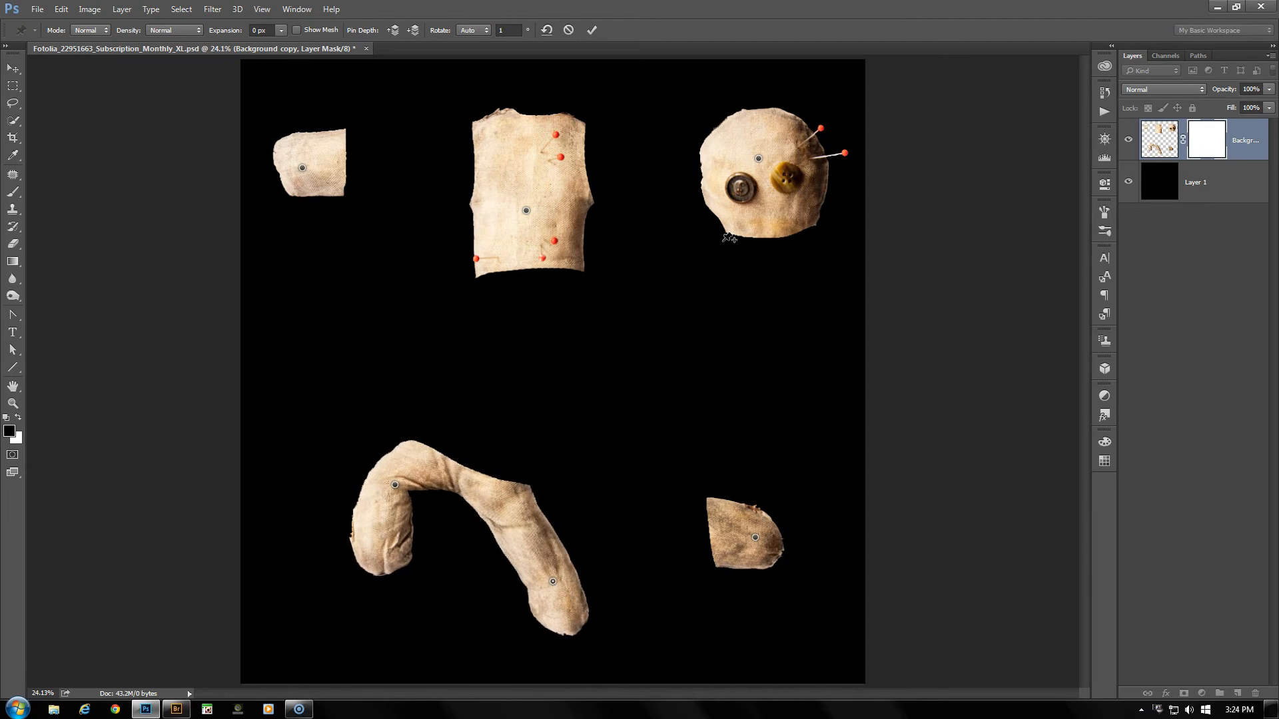
drag(759, 231, 683, 352)
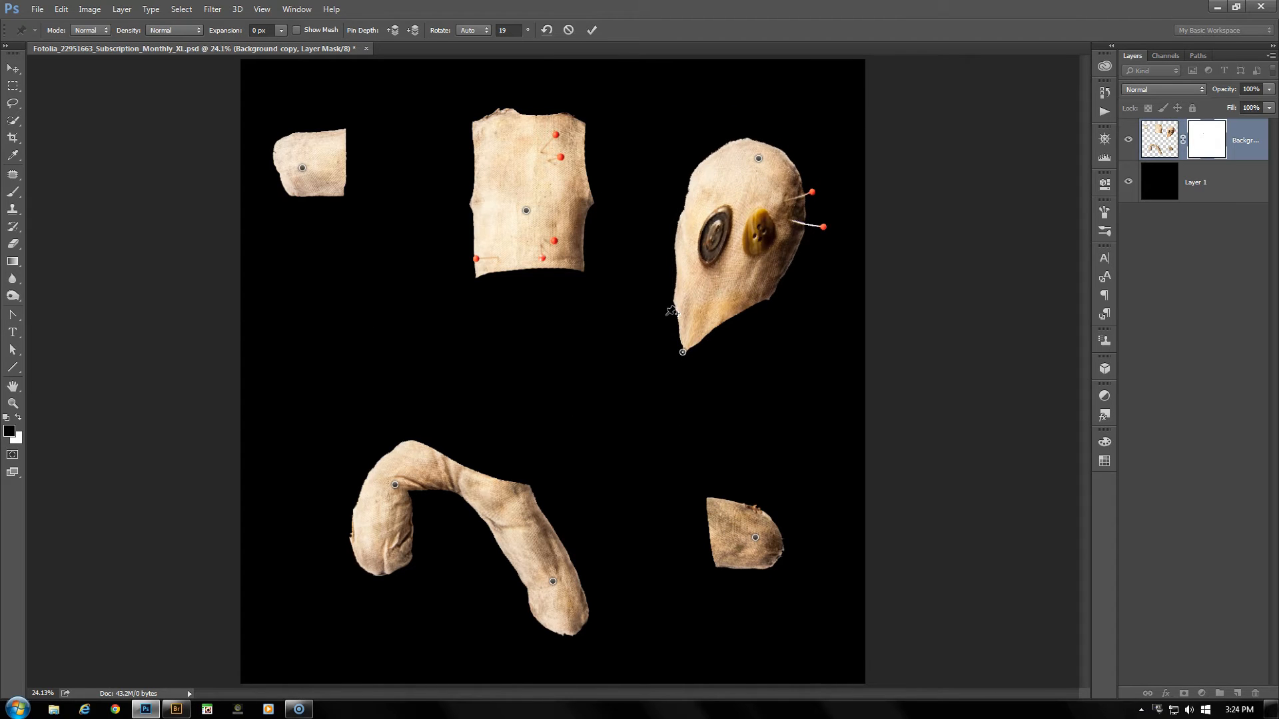
click(569, 29)
key(b)
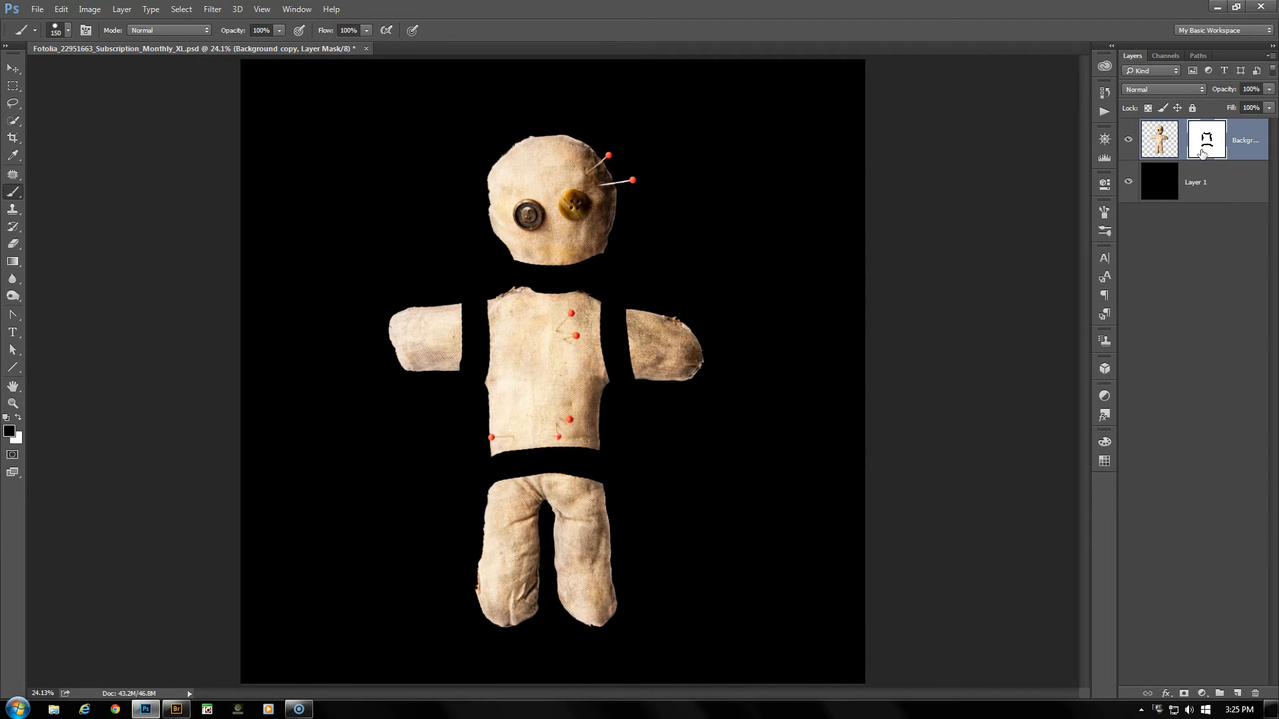
- Try Puppet Warp on the doll layer's image rather than its mask, pinning head and torso and nudging the head, and cancel the warp
click(1165, 149)
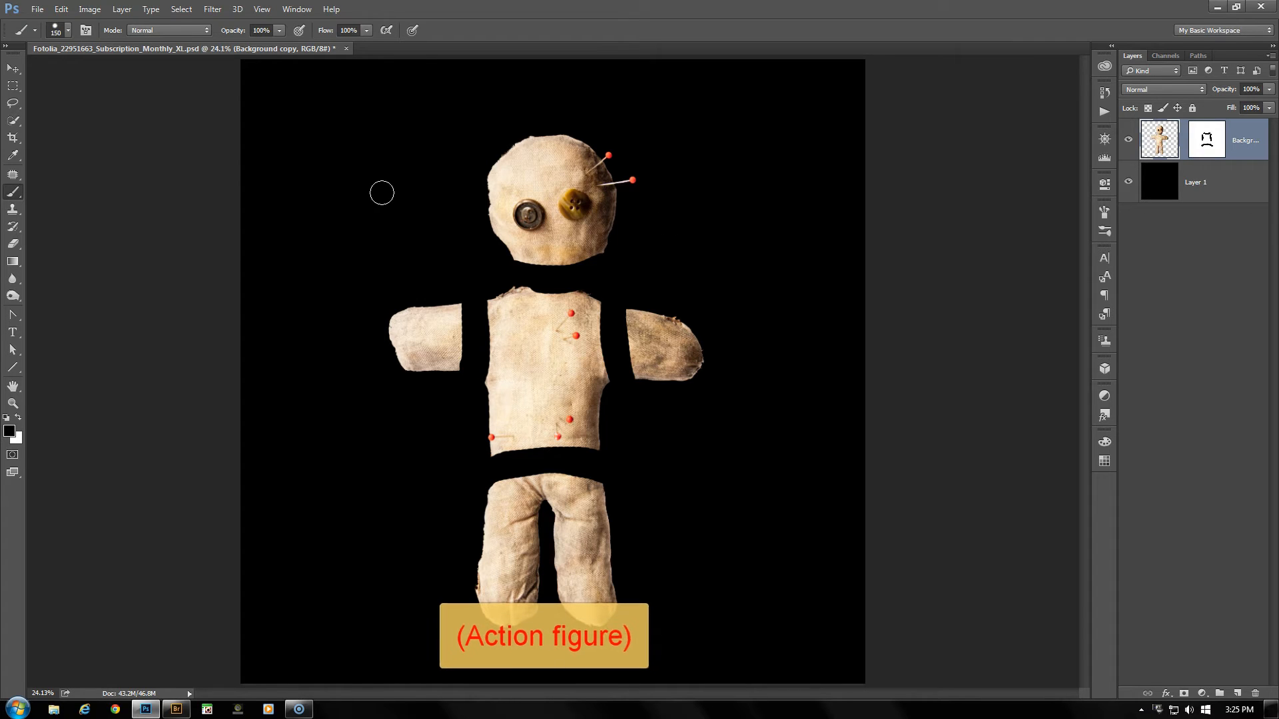
key(ctrl+shift+w)
click(551, 192)
click(554, 349)
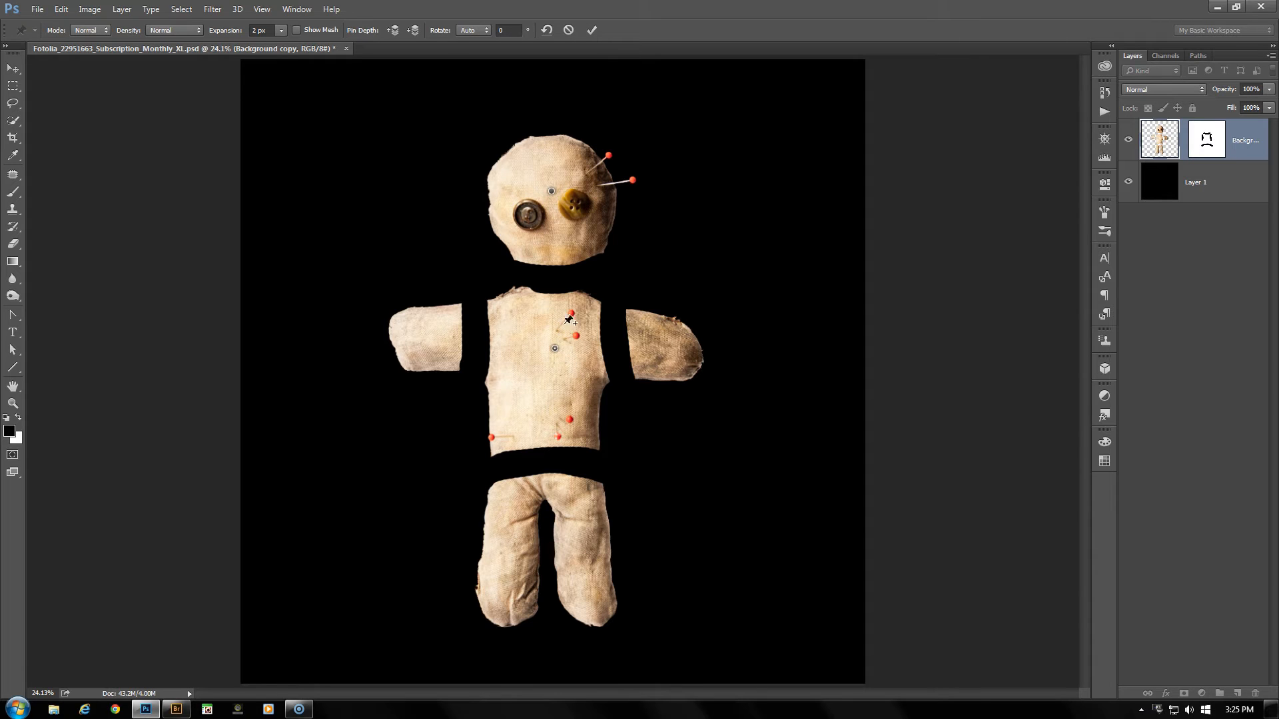
mouse_move(557, 189)
mouse_down()
mouse_move(693, 181)
mouse_move(732, 157)
mouse_move(636, 162)
mouse_move(561, 218)
mouse_move(517, 212)
mouse_move(453, 170)
mouse_move(417, 220)
mouse_move(478, 249)
mouse_move(557, 195)
mouse_move(630, 250)
mouse_move(577, 197)
mouse_move(553, 192)
mouse_up()
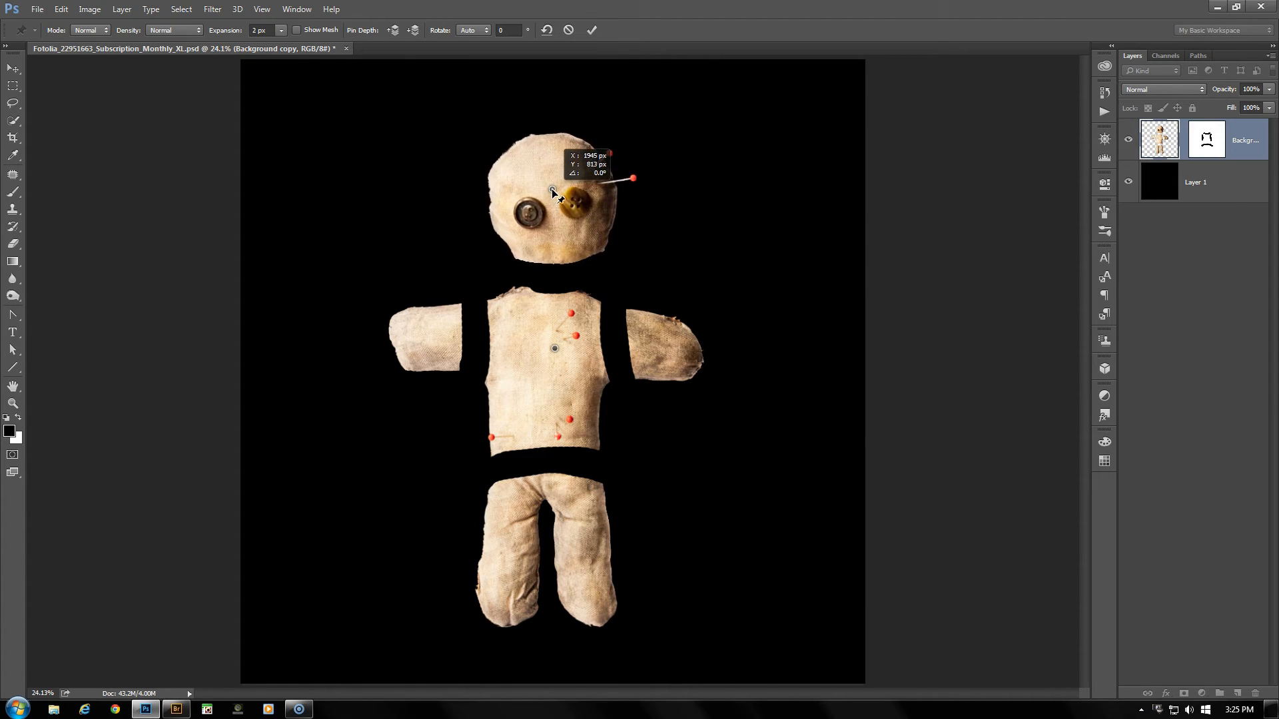
click(569, 31)
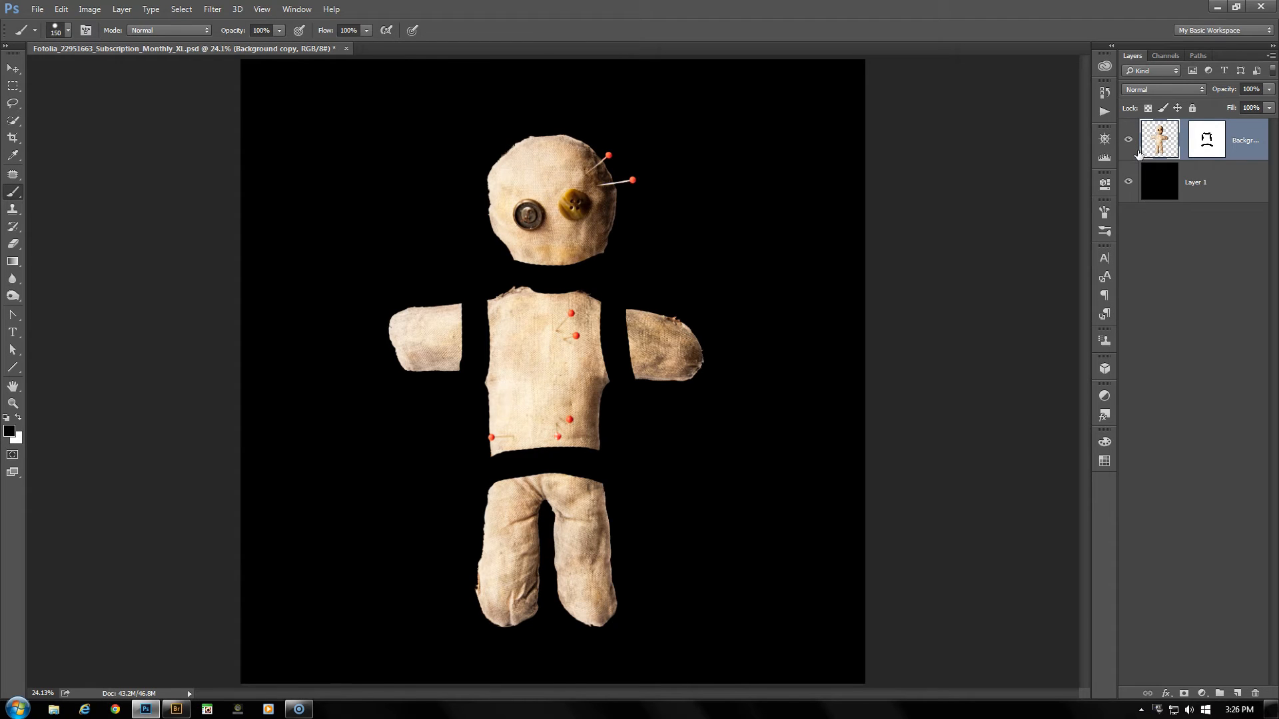
- Start Puppet Warp on the doll's layer mask, pin the head and torso areas, and shift the torso pin slightly downward
click(1208, 148)
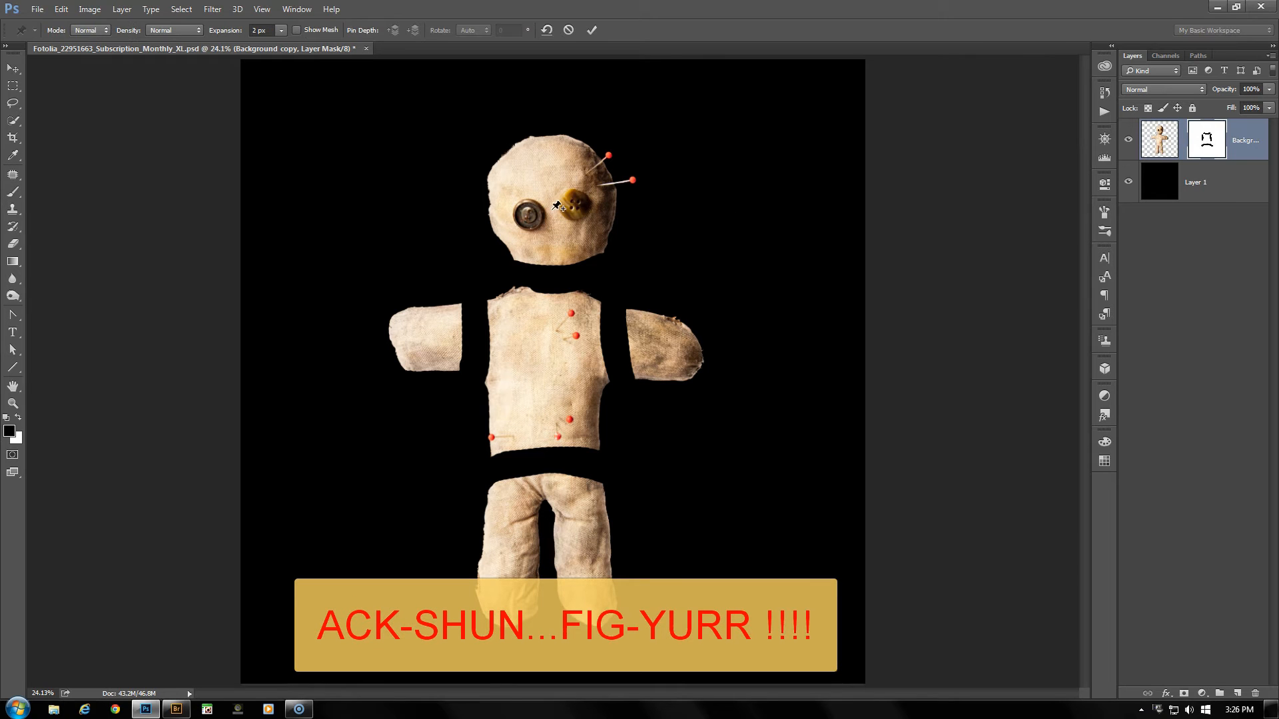
click(547, 364)
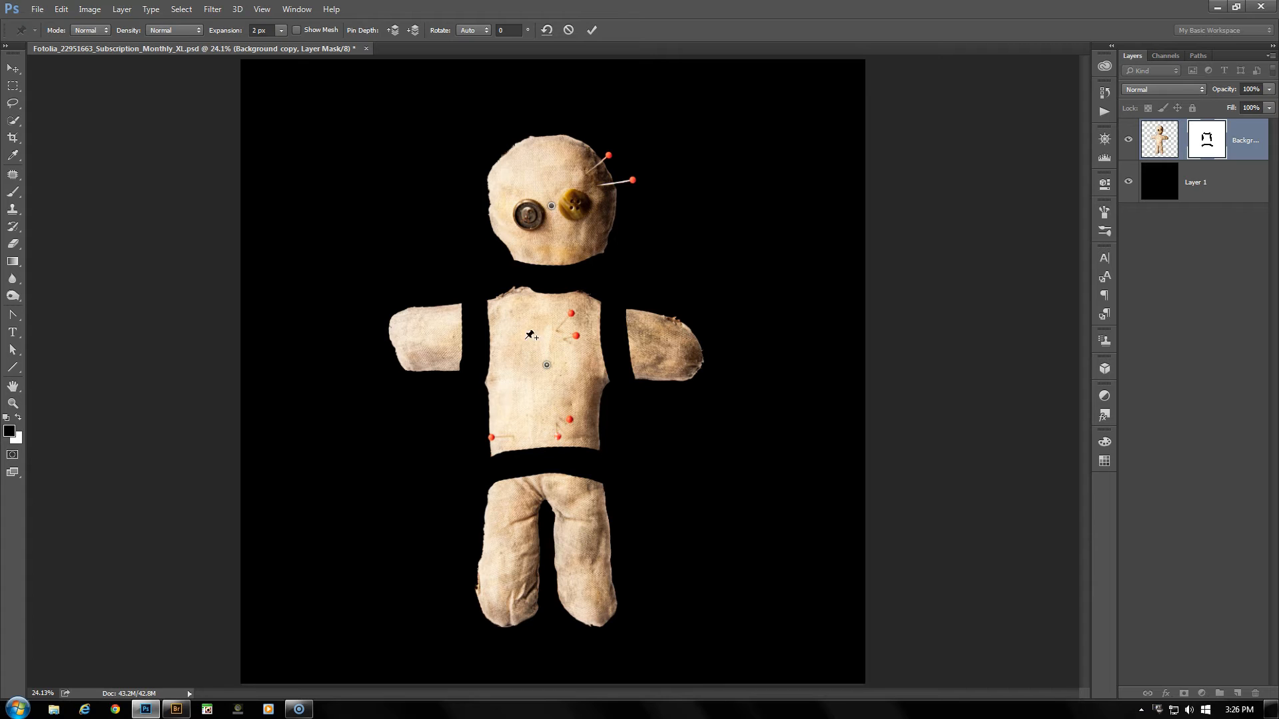
mouse_move(545, 369)
mouse_down()
mouse_move(503, 379)
mouse_move(477, 406)
mouse_move(457, 458)
mouse_move(477, 498)
mouse_move(573, 383)
mouse_move(643, 373)
mouse_move(709, 511)
mouse_move(522, 441)
mouse_move(525, 304)
mouse_move(600, 466)
mouse_move(695, 454)
mouse_move(637, 291)
mouse_move(512, 374)
mouse_move(539, 382)
mouse_up()
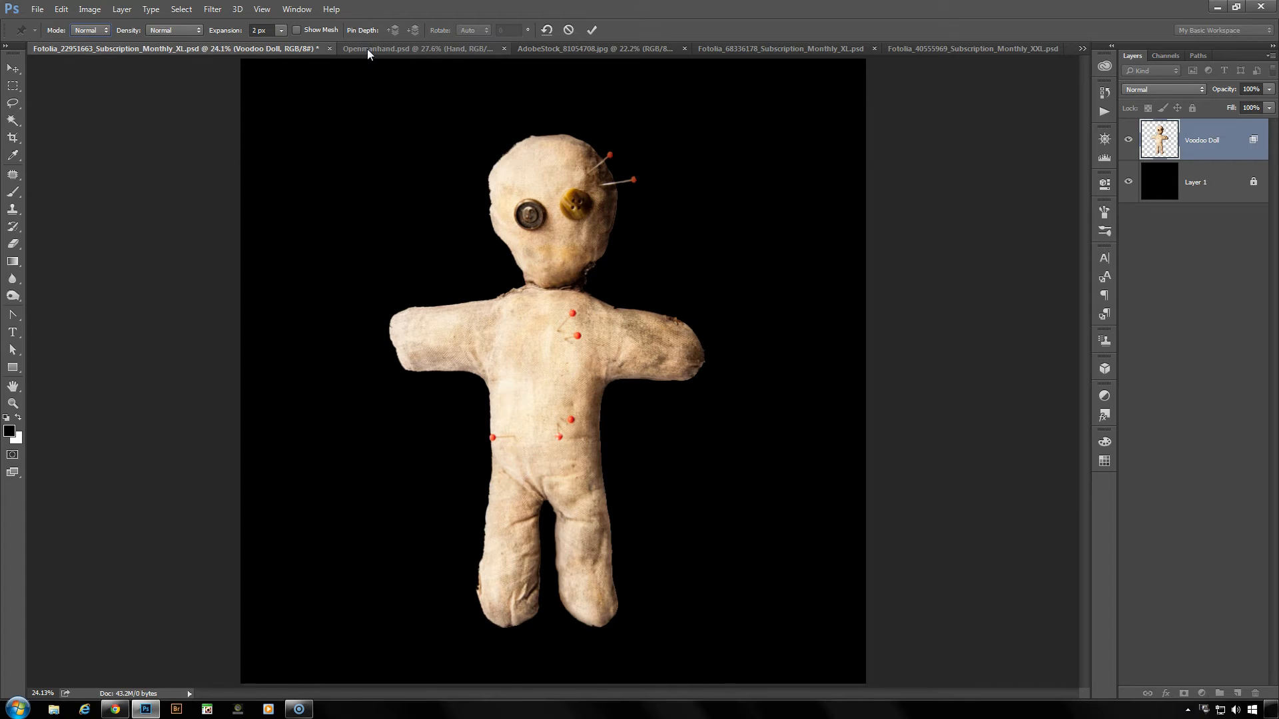
- Switch to the Openmanhand.psd document and start Puppet Warp on the Hand layer with the mesh hidden
click(366, 49)
key(h)
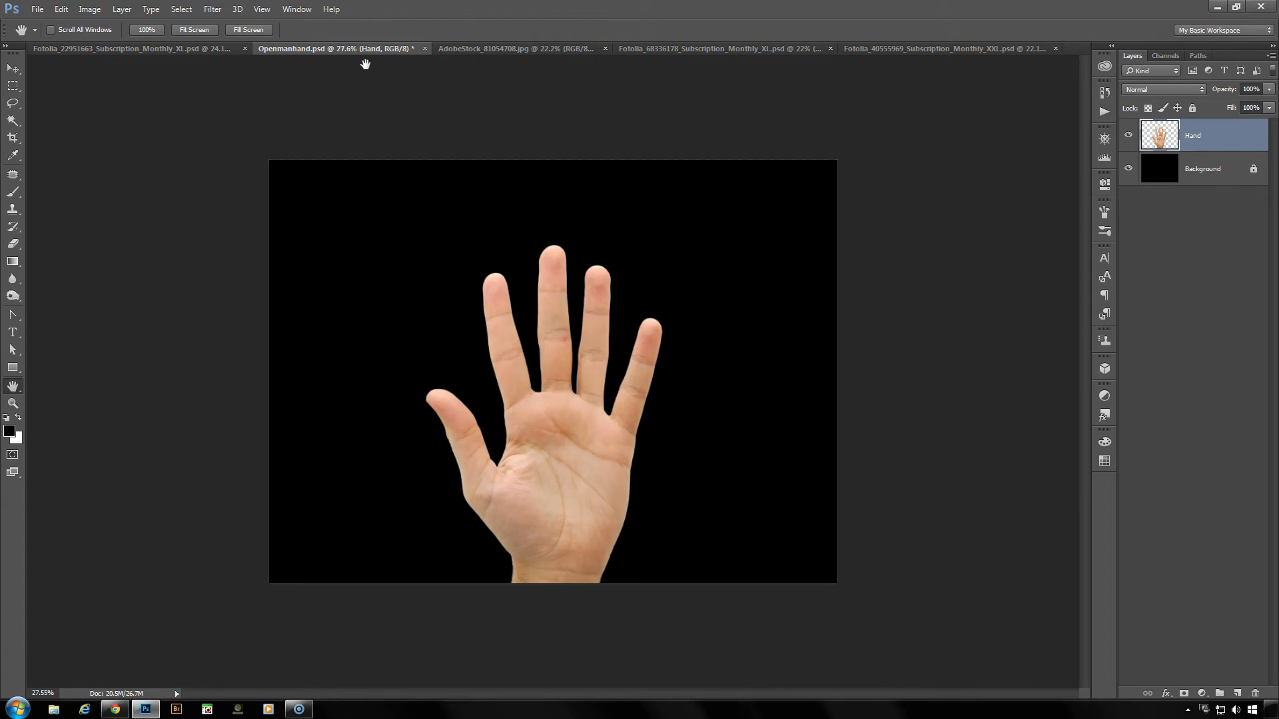
key(ctrl+plus)
scroll(502, 294, up, 2)
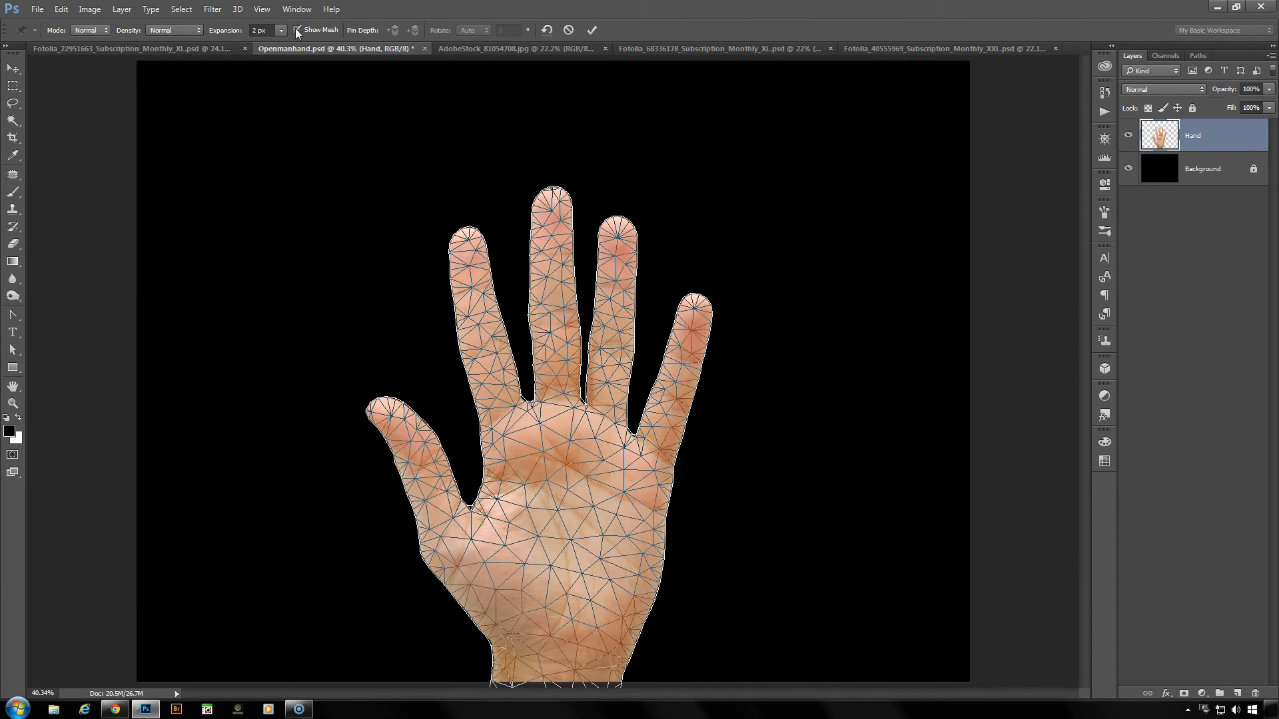
click(295, 31)
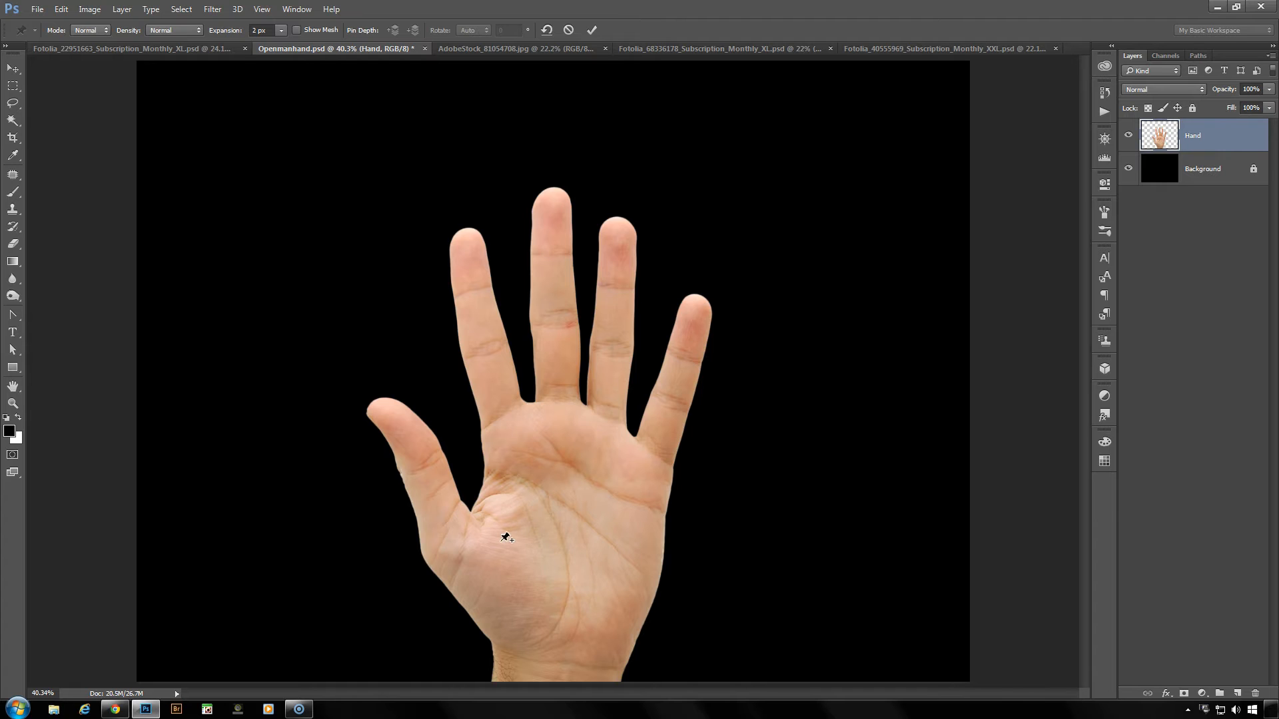
- Pin the wrist, the centre of the palm, and the bases of the thumb and all four fingers
click(558, 663)
click(562, 520)
click(447, 546)
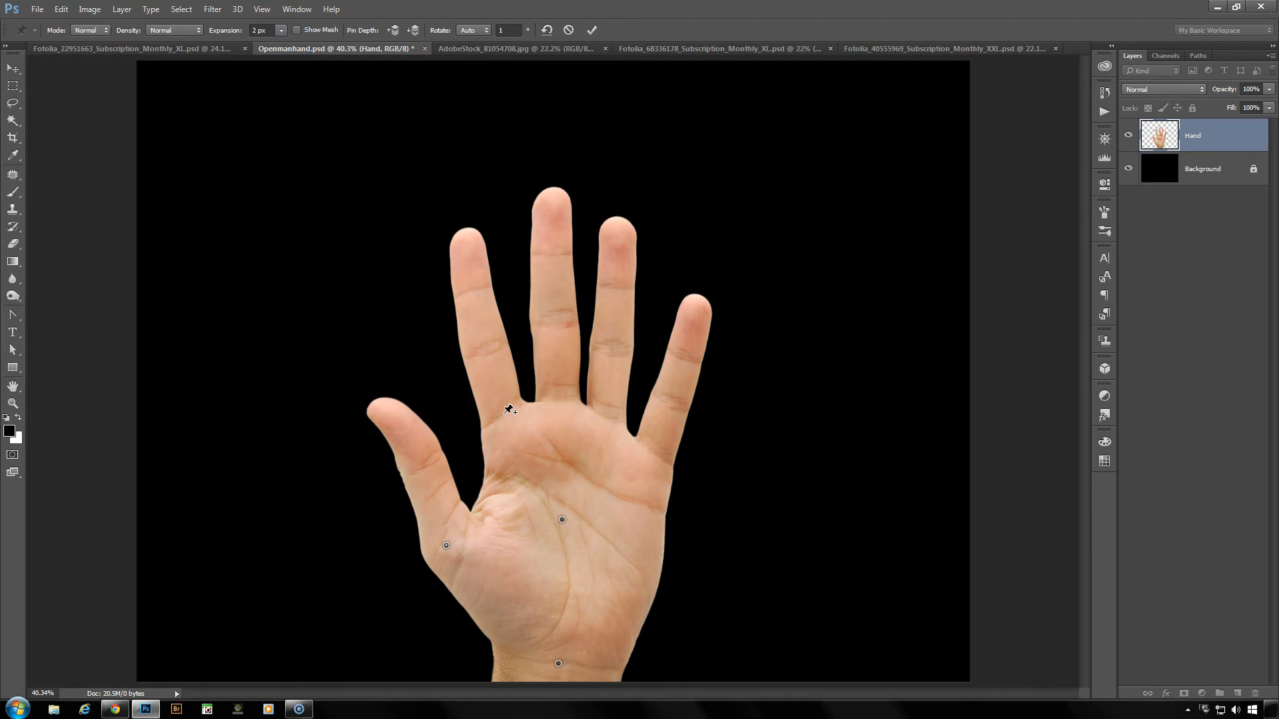
click(504, 412)
click(557, 402)
click(607, 418)
click(653, 455)
- Pin the tips of all four fingers and the thumb
click(701, 313)
click(619, 234)
click(548, 209)
click(466, 248)
click(390, 420)
- Move the ring and little fingertips toward each other, and bend the ring finger with an extra pin at its middle
drag(619, 234, 659, 246)
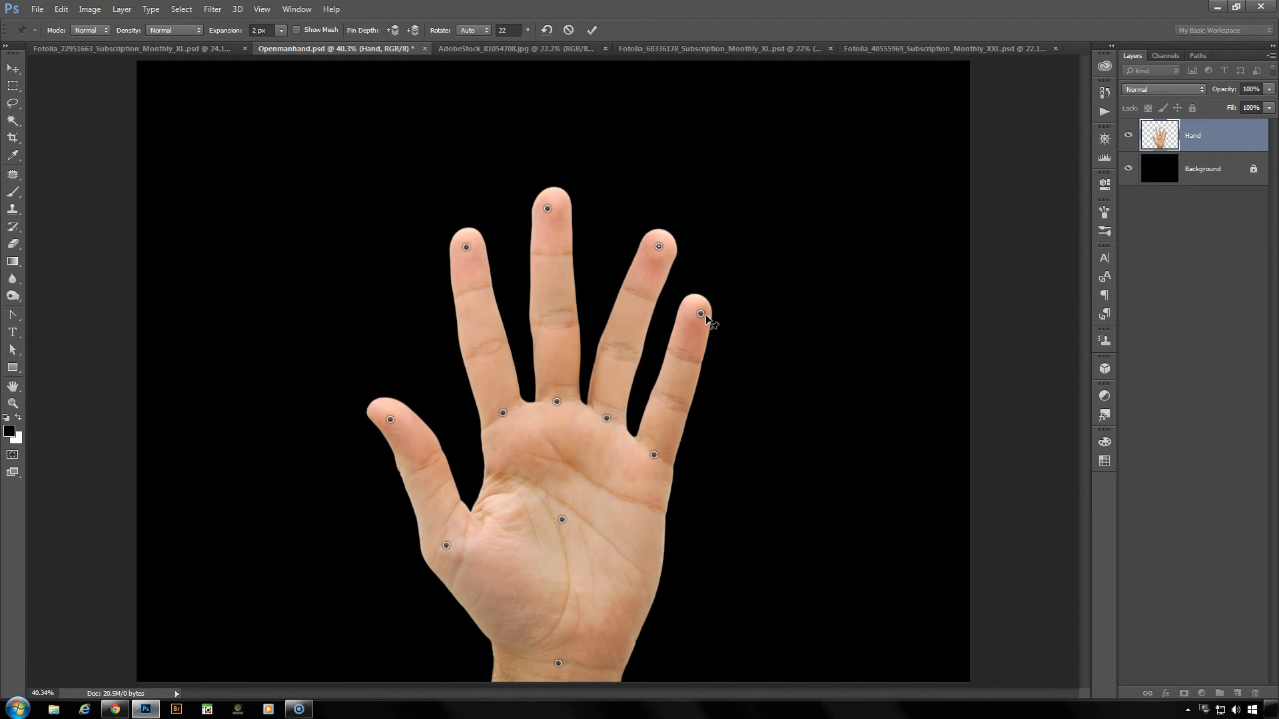
drag(705, 316, 688, 309)
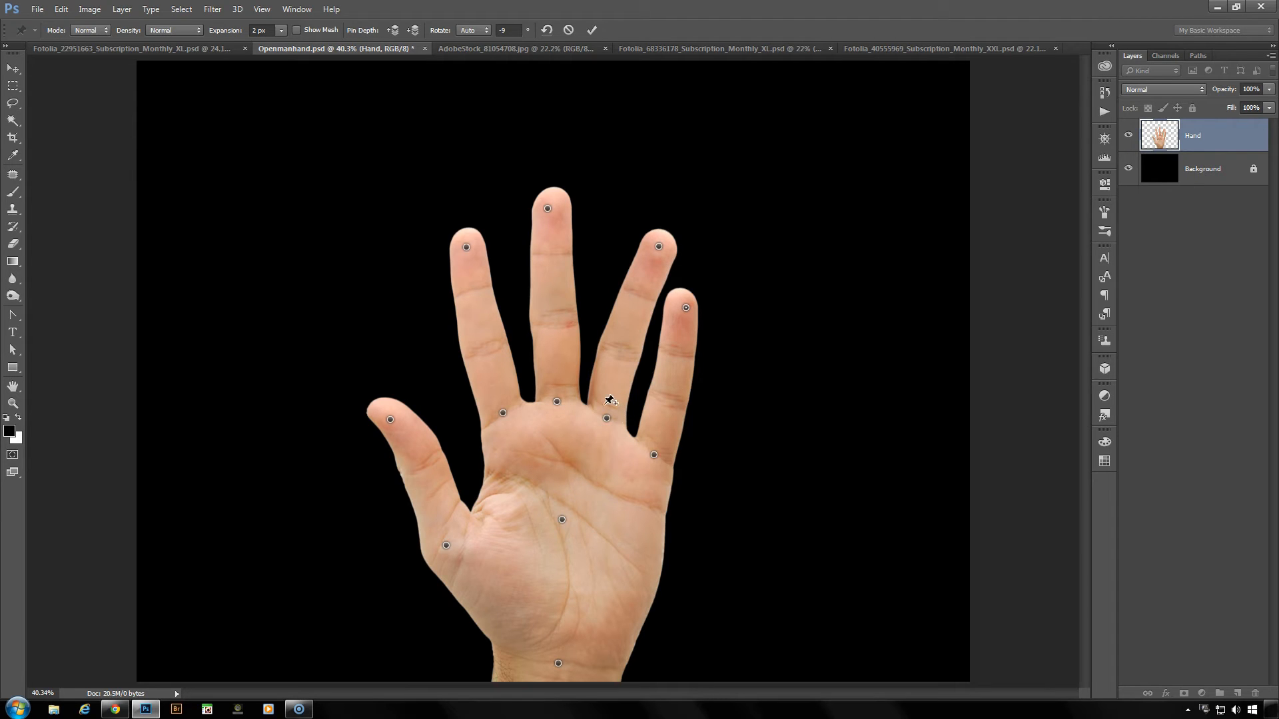
click(622, 339)
drag(623, 338, 630, 338)
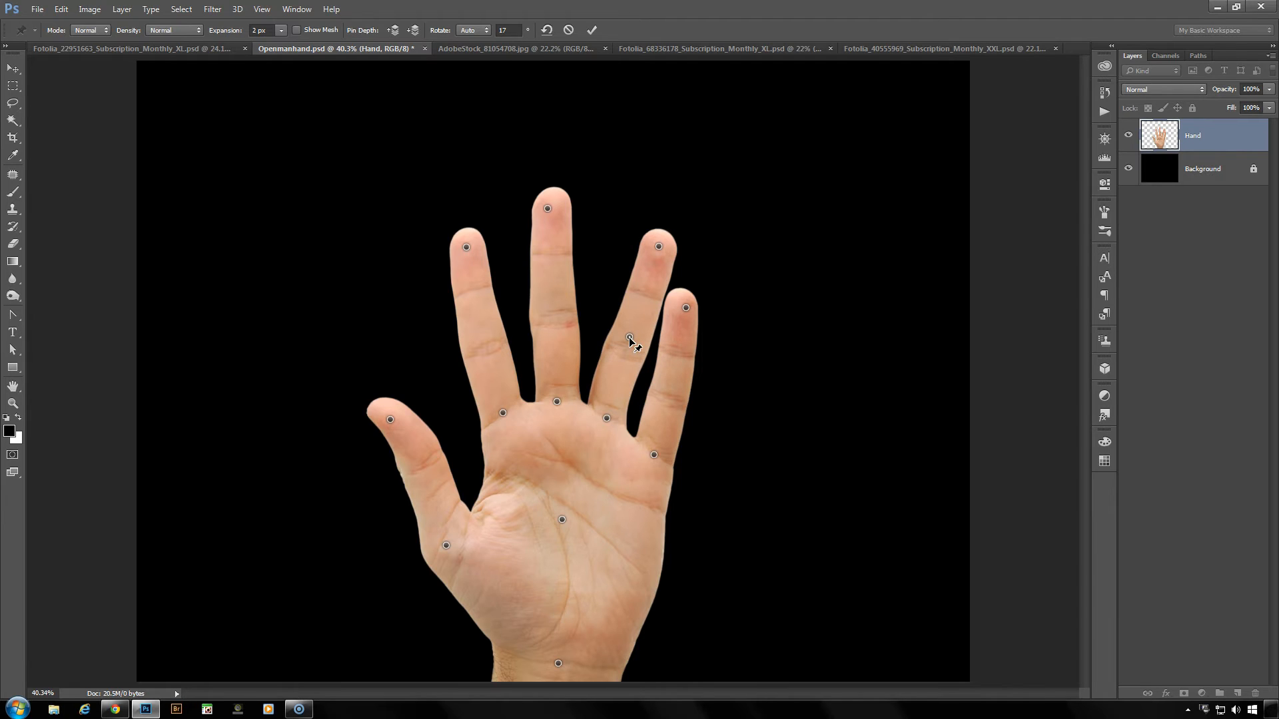
- Remove the ring finger's middle pin and the tip pins of the ring and little fingers
key(Delete)
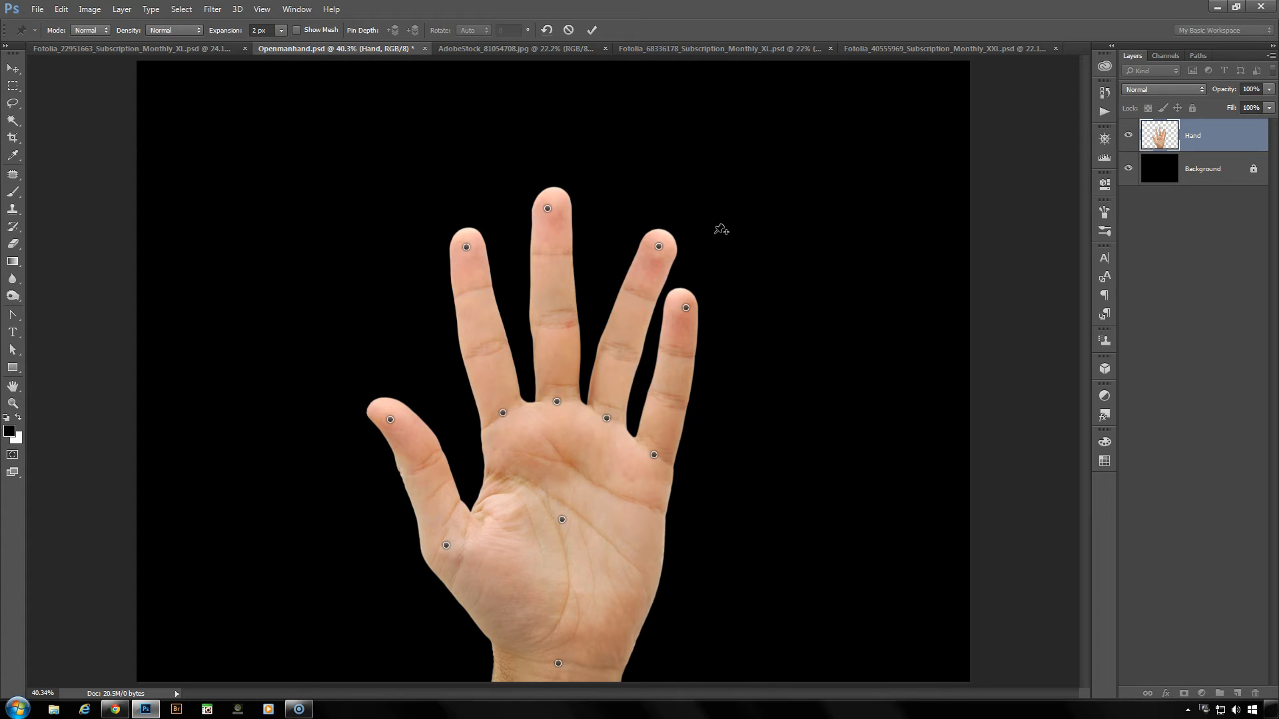
alt+click(687, 307)
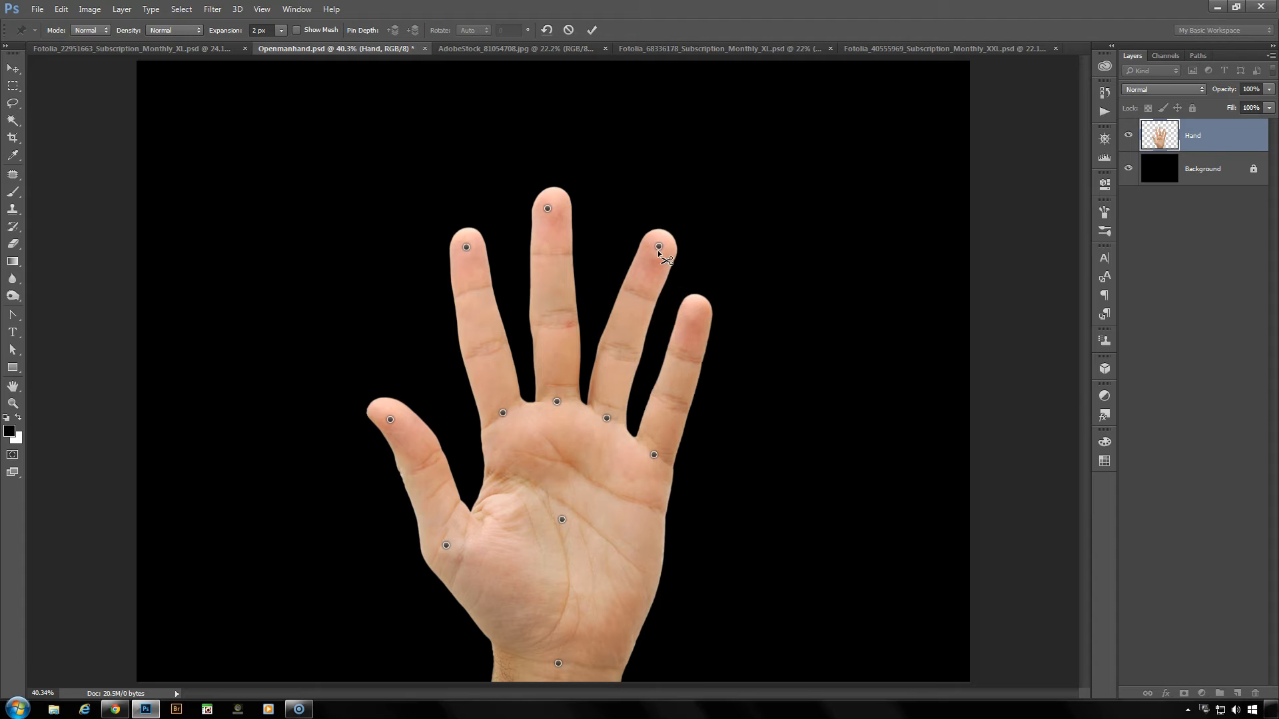
alt+click(660, 246)
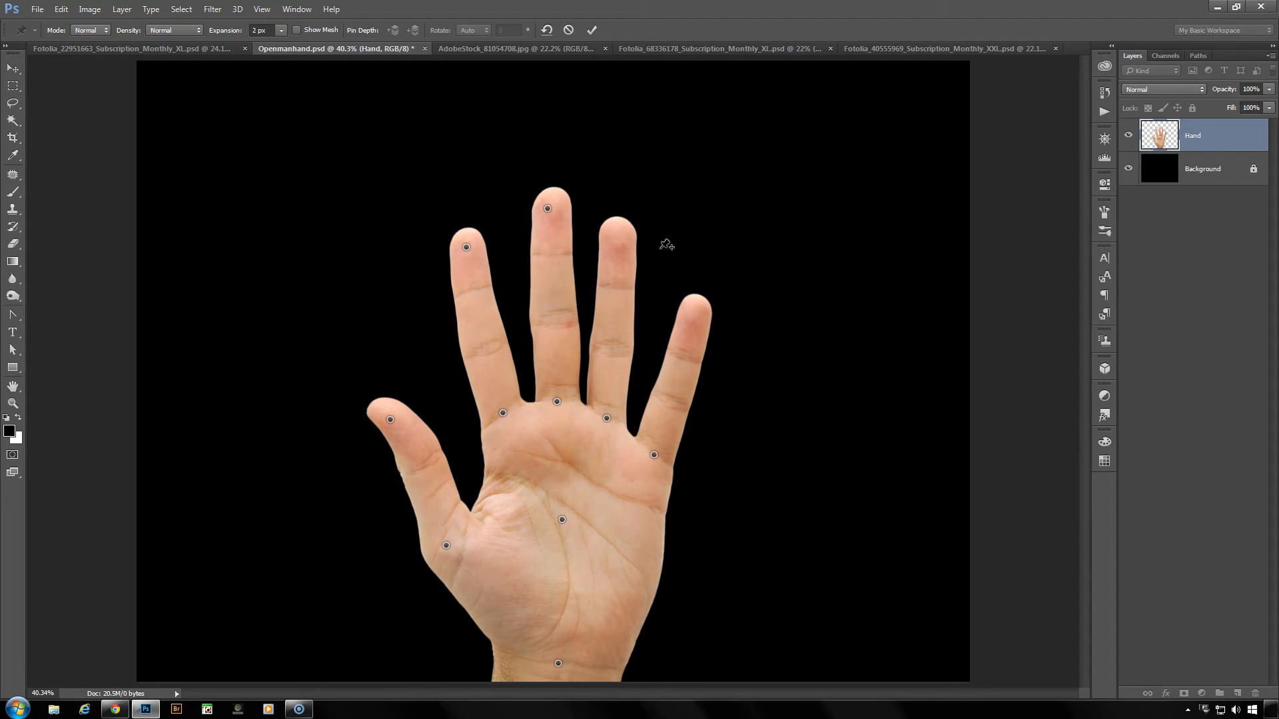
- Re-pin the ring and little fingertips, lean the ring finger outward, and move the little finger inward so it overlaps the ring finger
click(616, 237)
click(693, 310)
drag(616, 236, 660, 240)
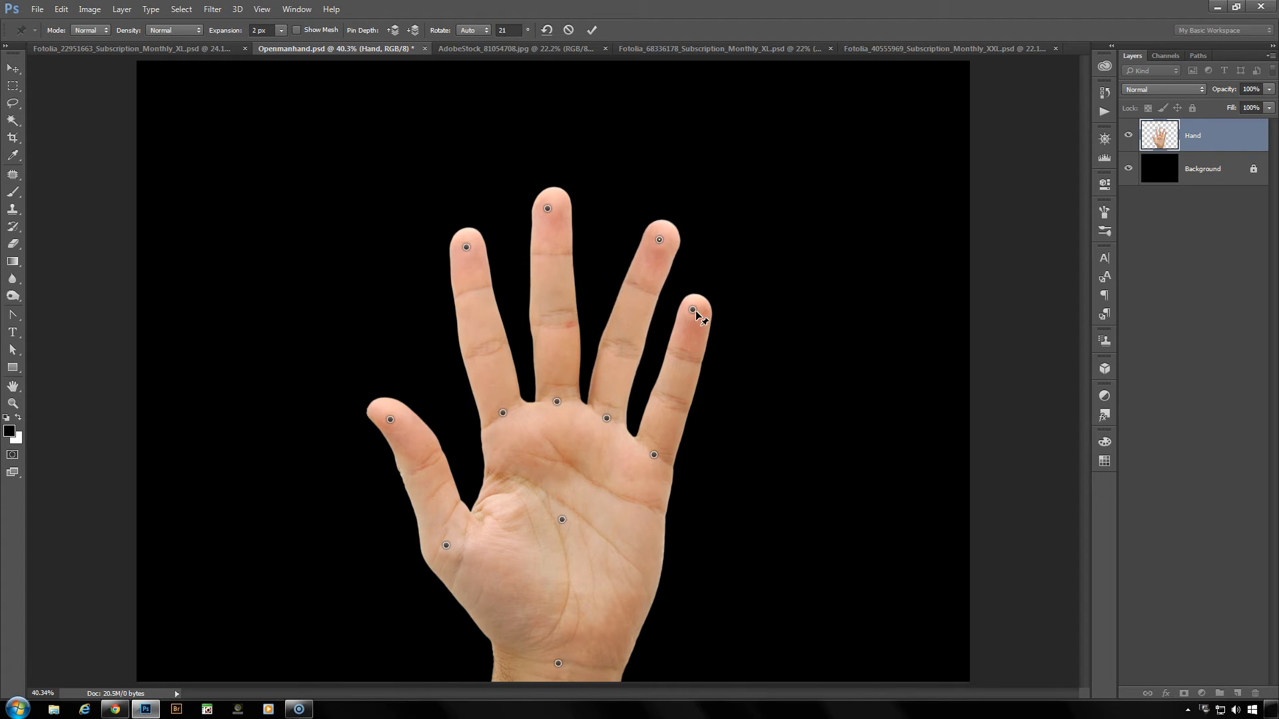
drag(693, 310, 642, 303)
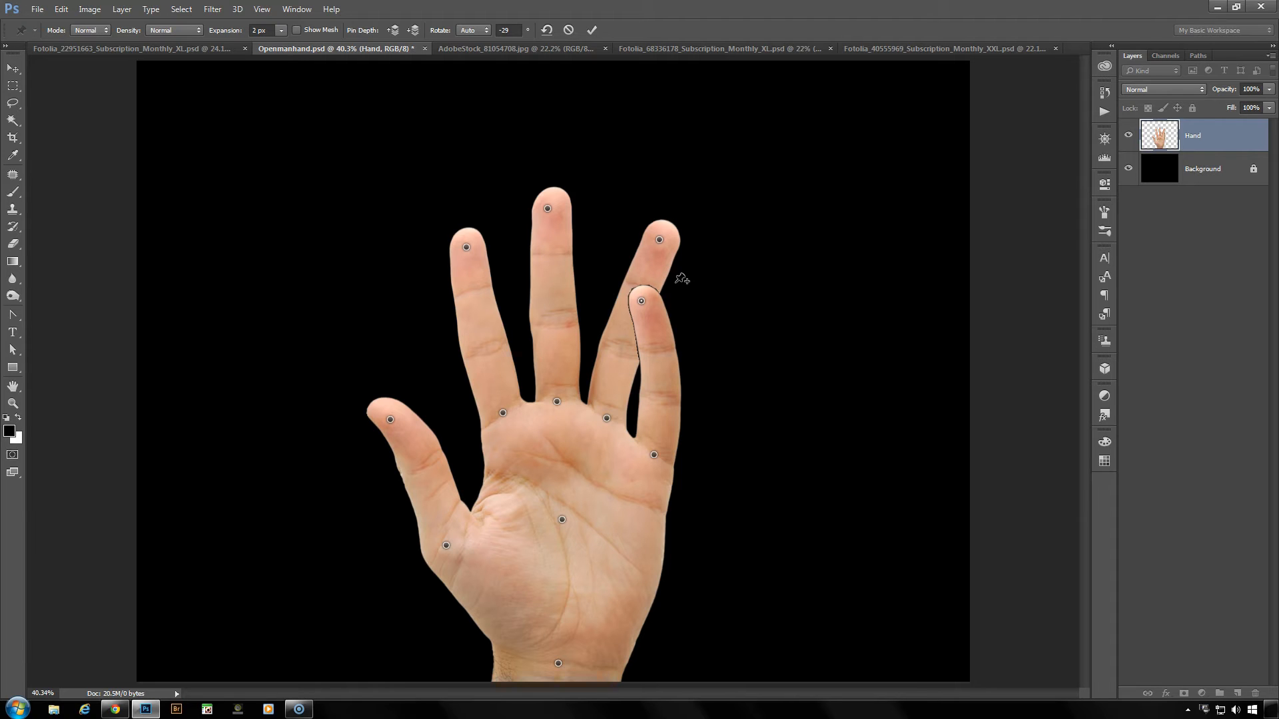
- Show the warp mesh and examine its border around the little fingertip where it overlaps the ring finger
scroll(683, 278, up, 4)
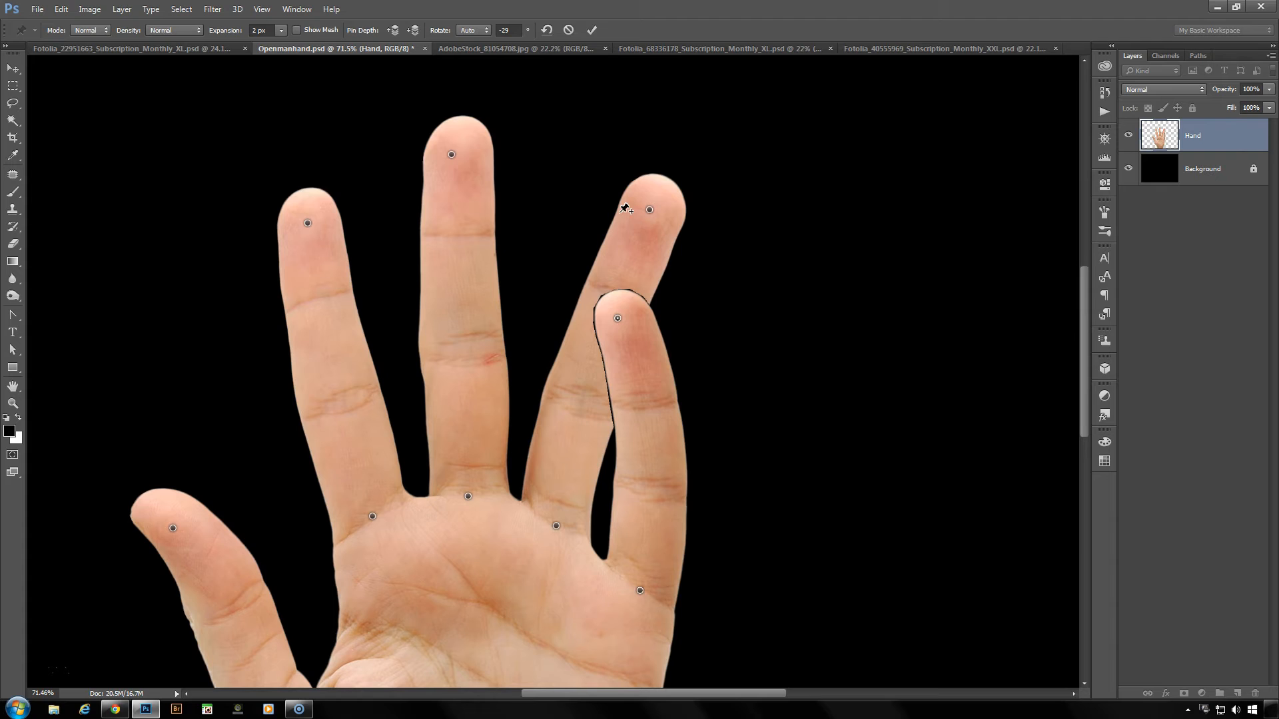
click(281, 31)
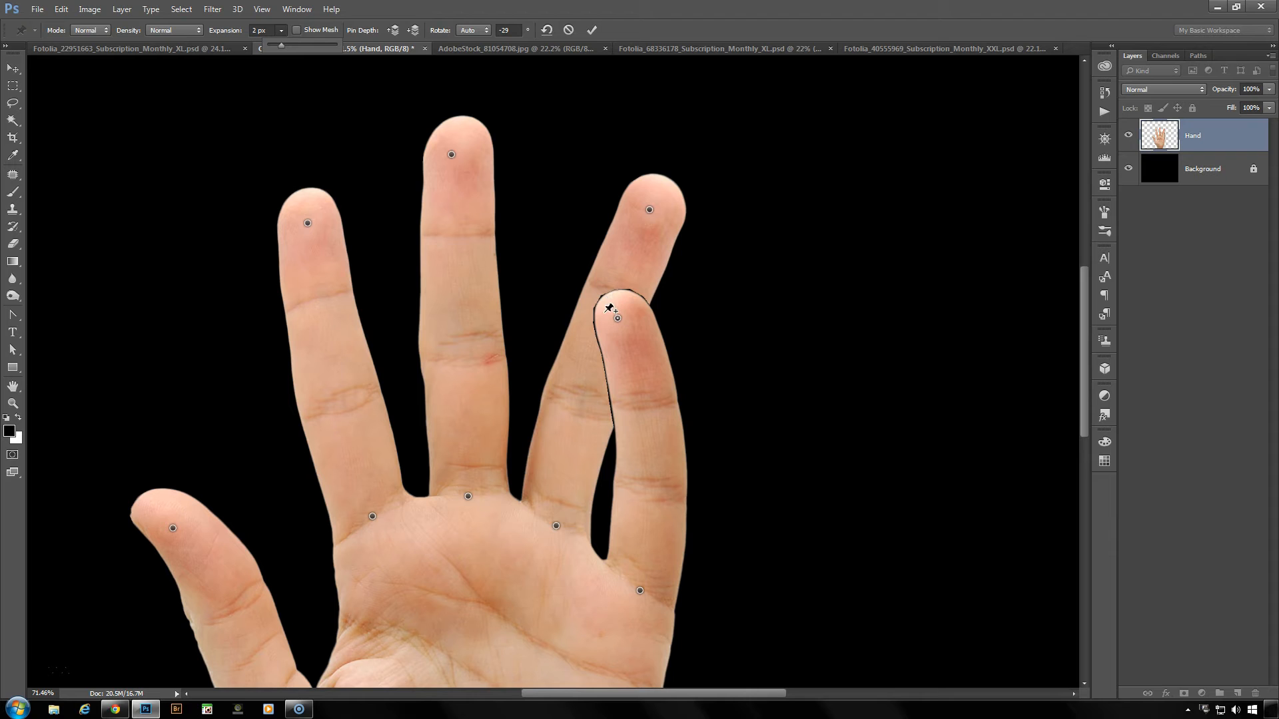
click(297, 30)
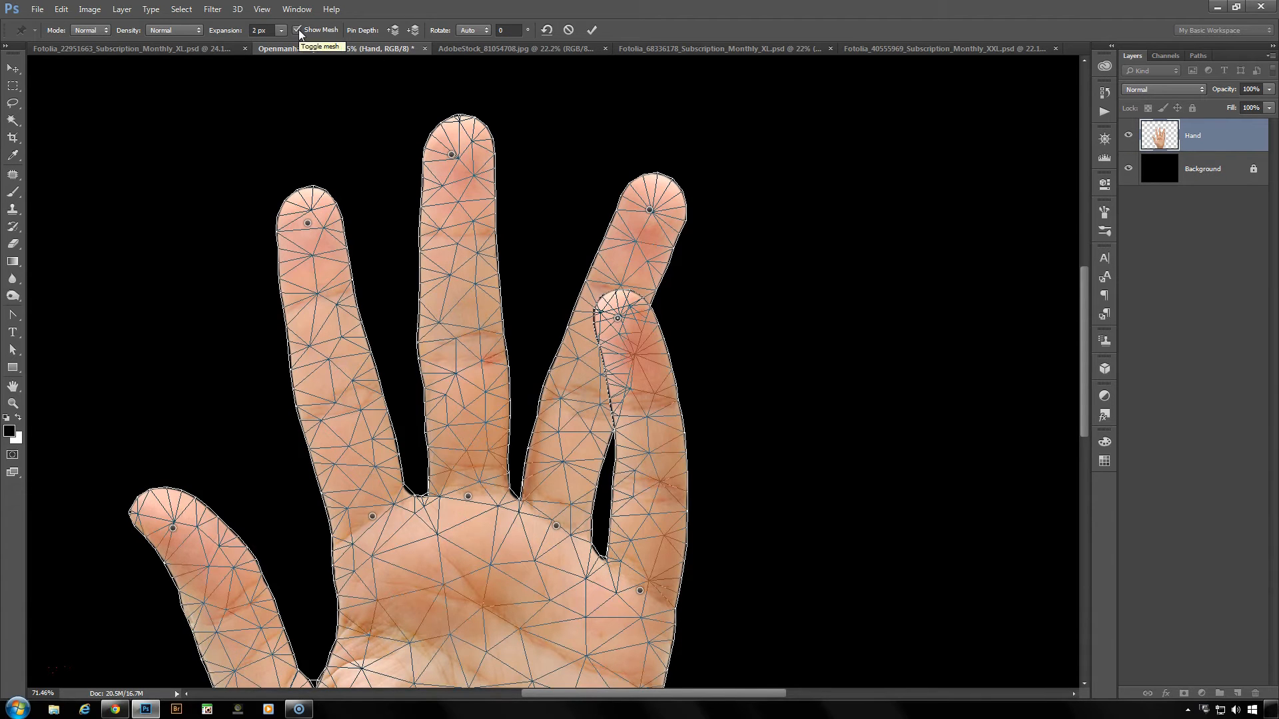
scroll(553, 250, up, 1)
scroll(696, 318, up, 15)
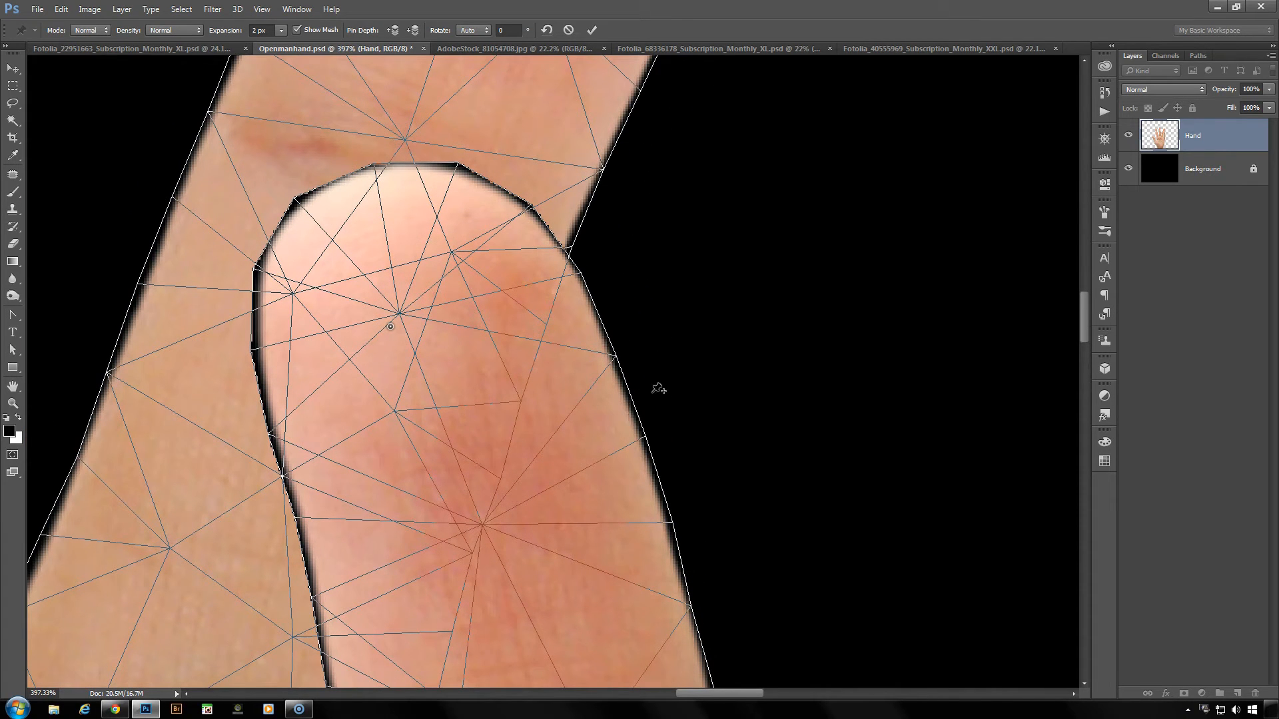
scroll(658, 389, down, 8)
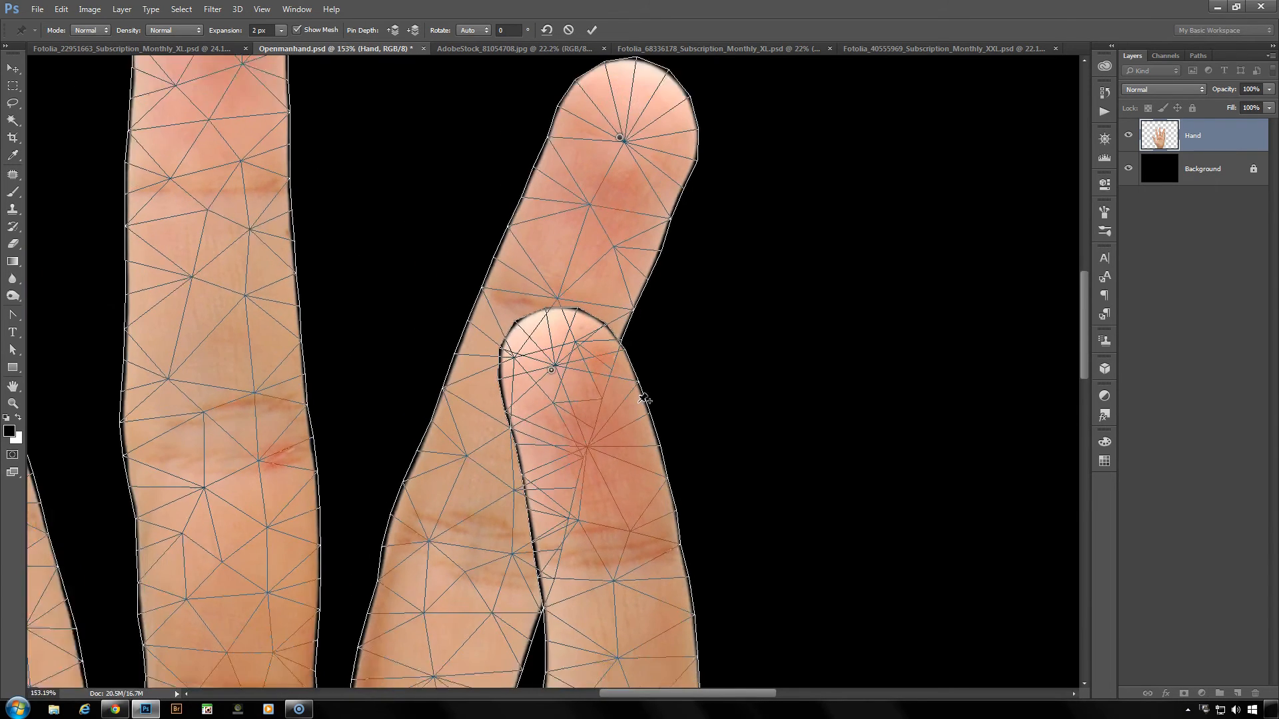
scroll(643, 398, down, 3)
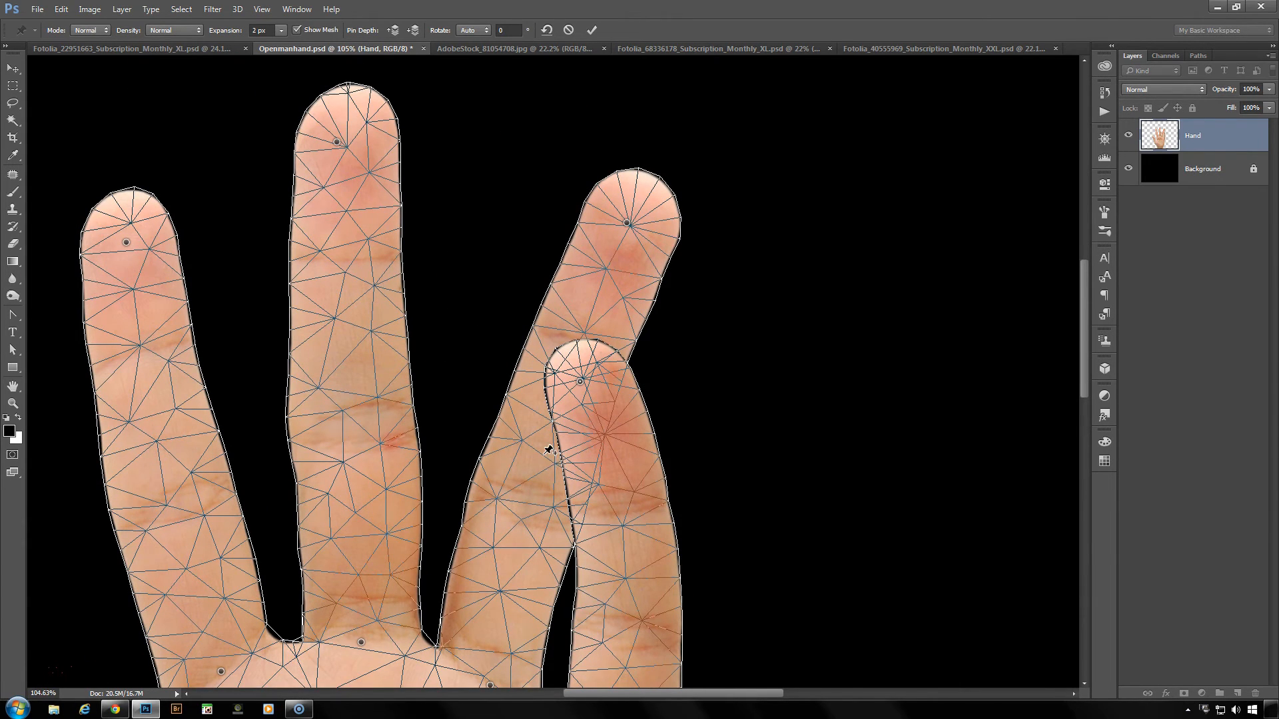
scroll(549, 451, down, 3)
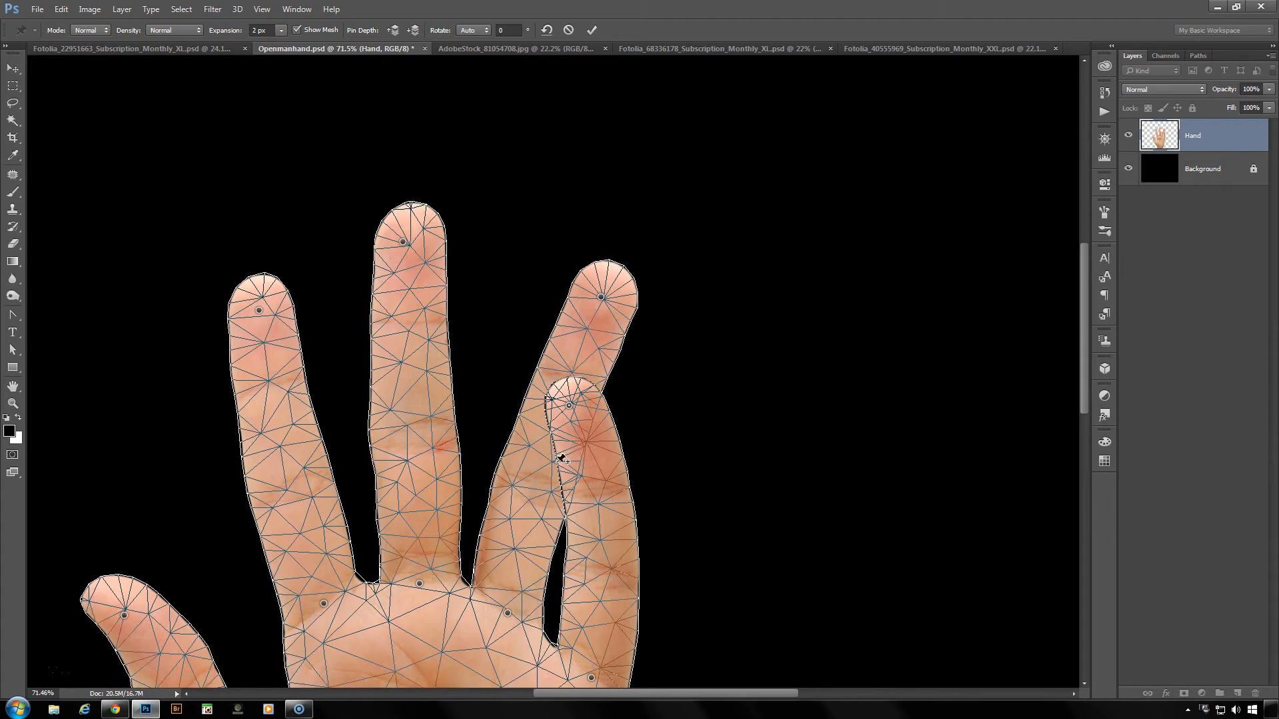
scroll(559, 460, down, 3)
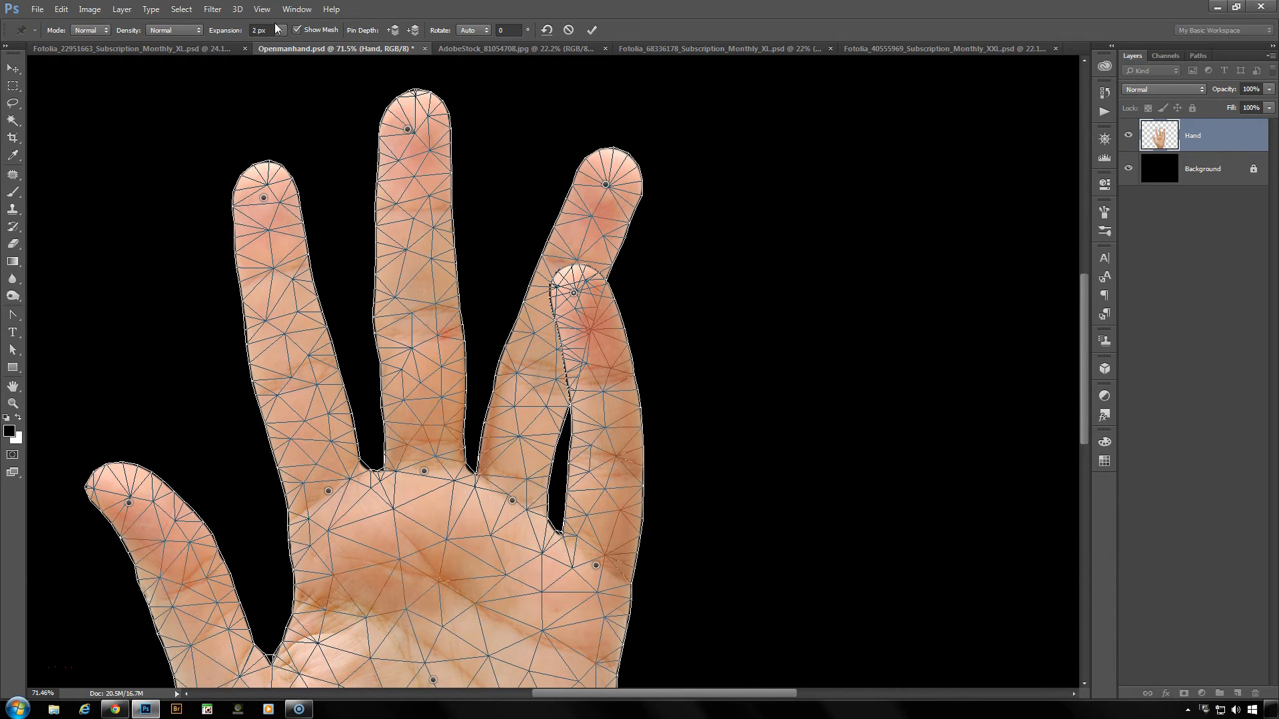
- With the mesh hidden, try a mesh expansion of -20 px and restore it to 2 px
click(297, 30)
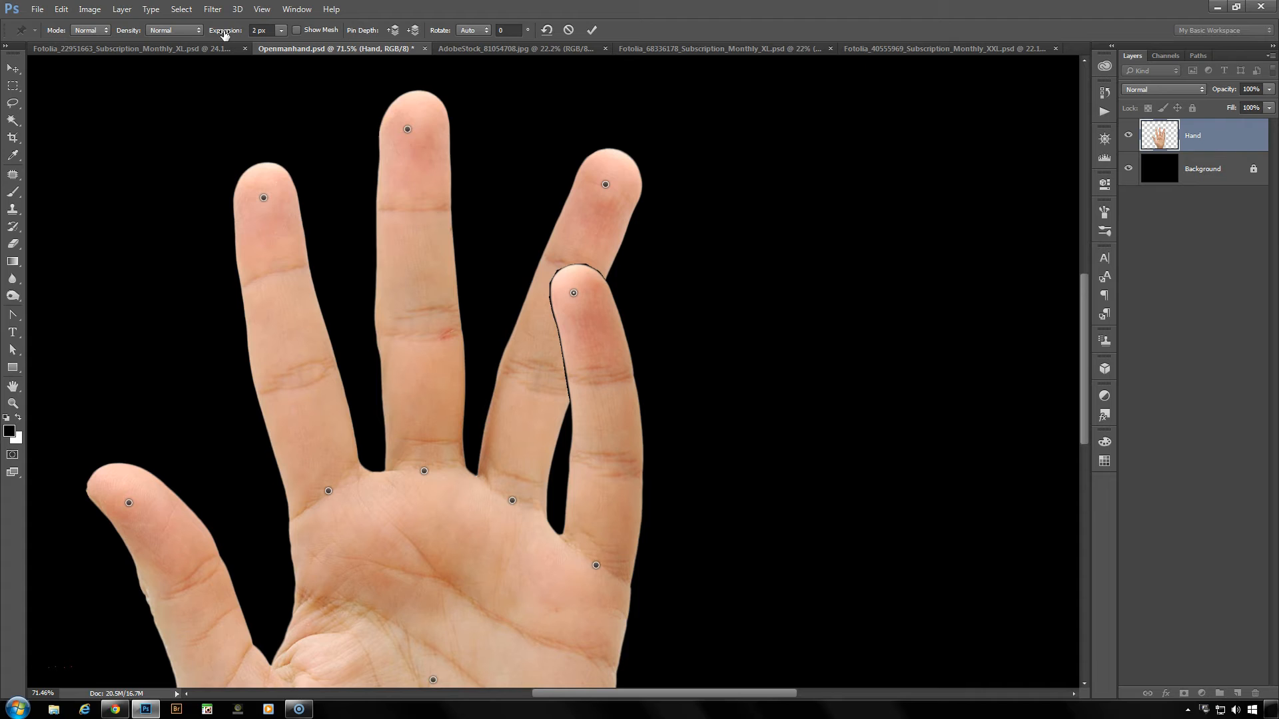
drag(227, 33, 225, 34)
drag(224, 34, 272, 30)
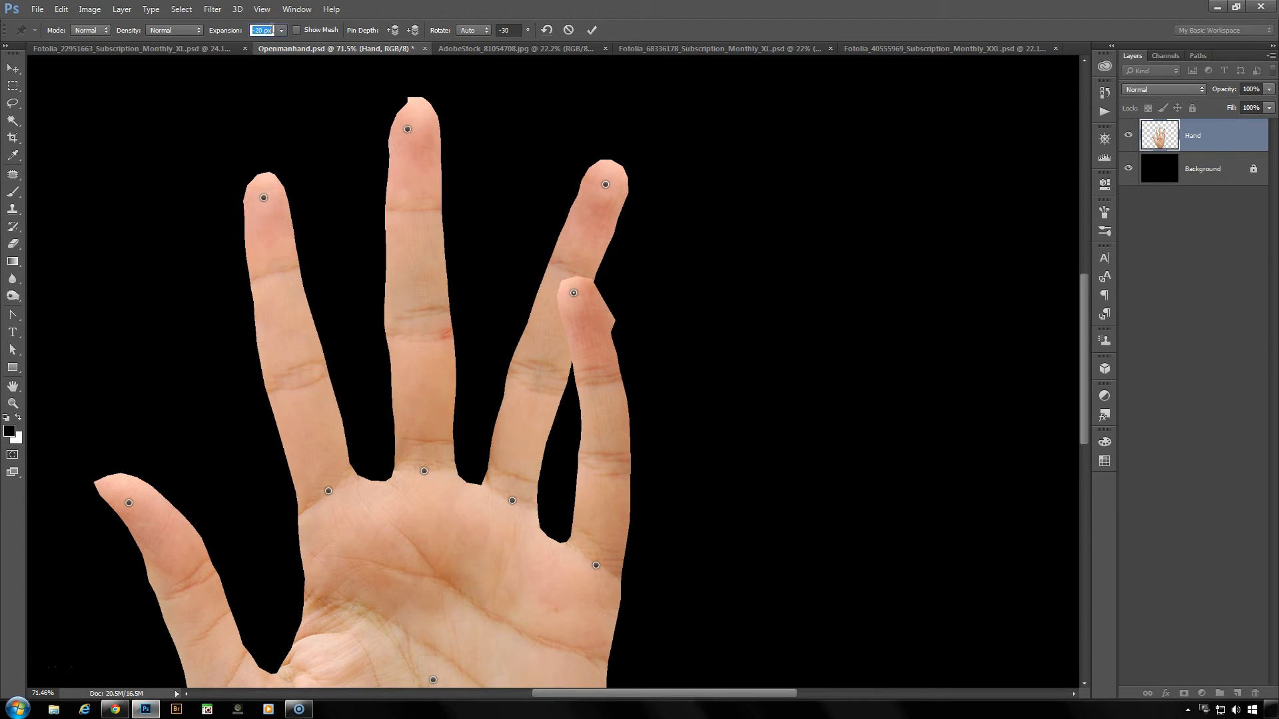
text(2)
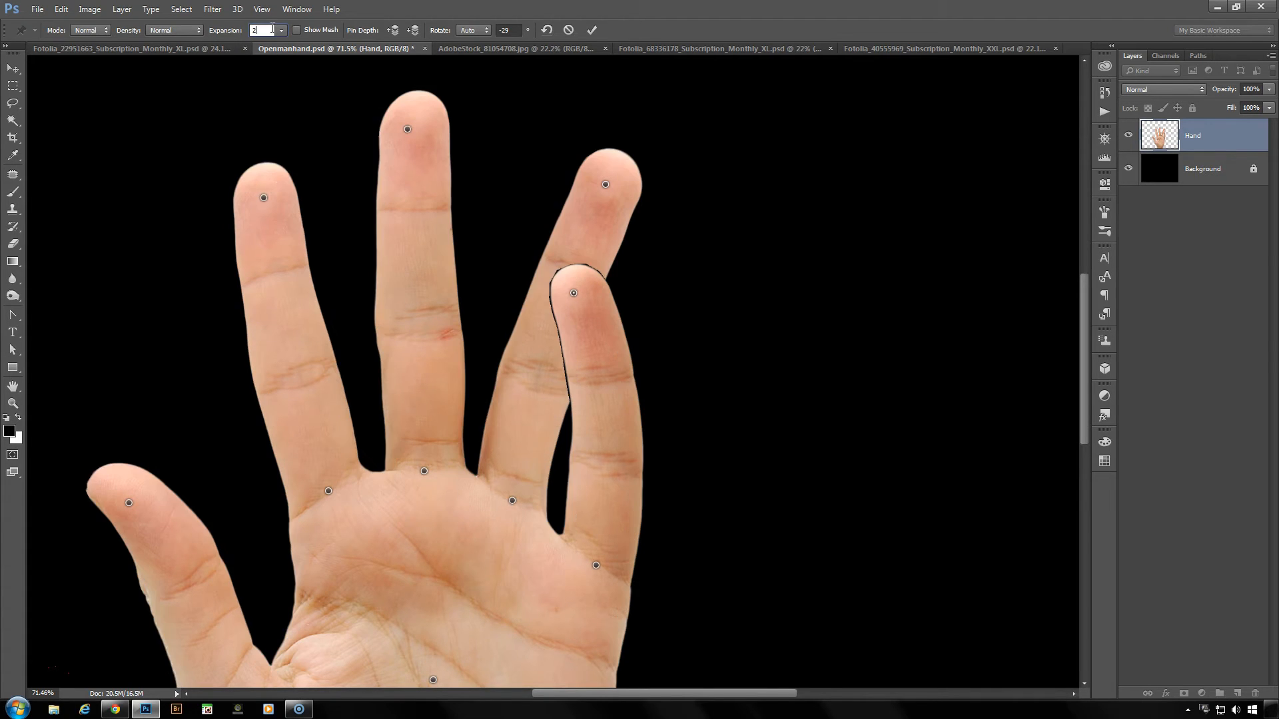
- Show the mesh and reduce its expansion to -20 px
click(297, 30)
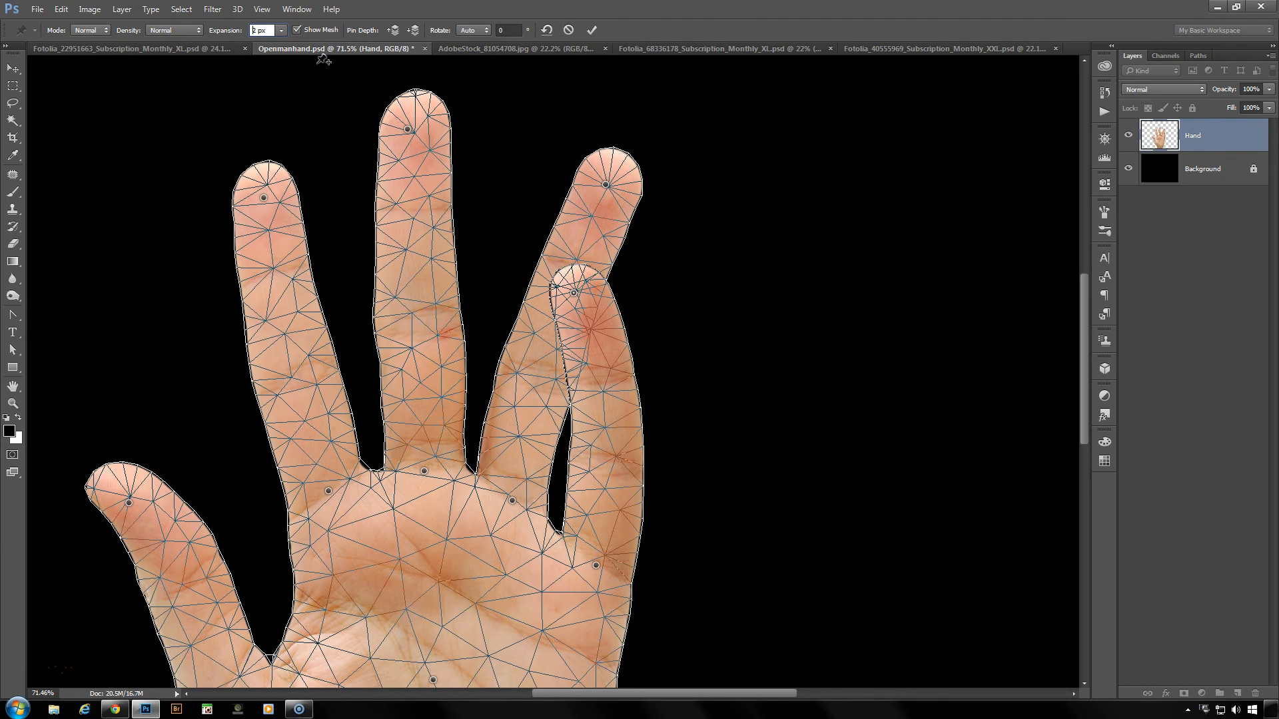
drag(225, 34, 204, 29)
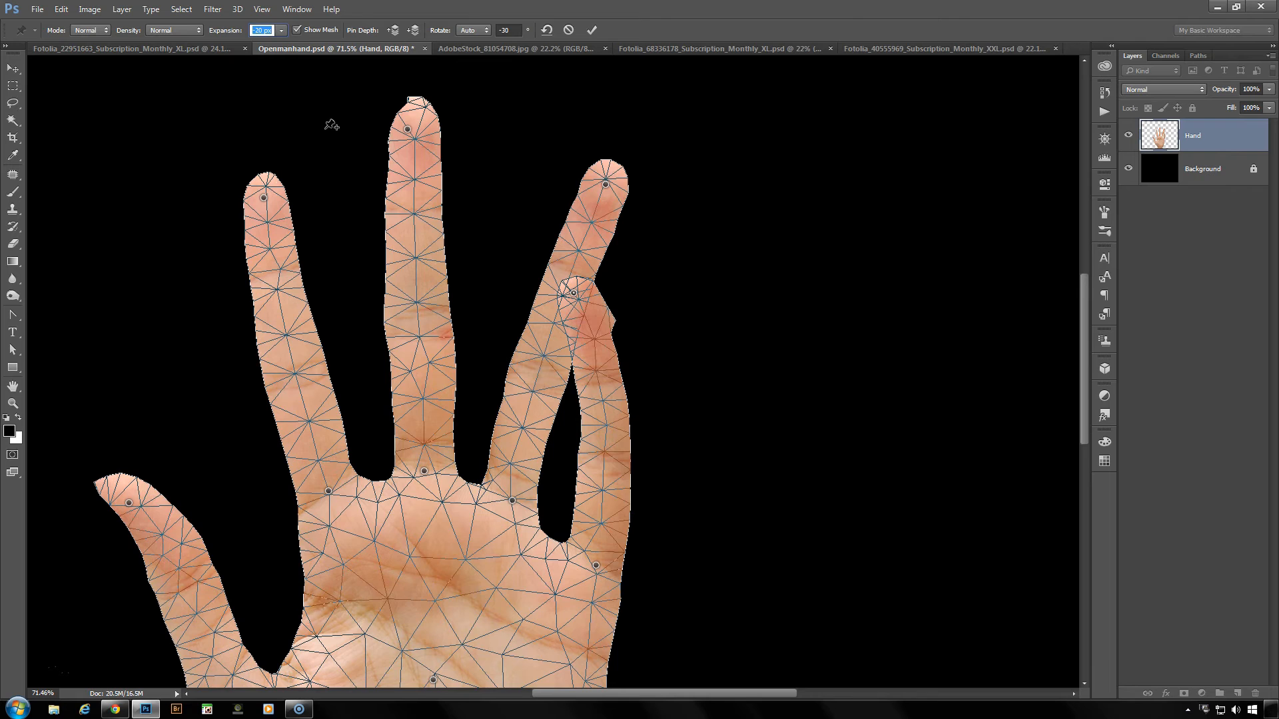
- Set the mesh expansion to 2 px, and try widening it until the mesh extends far beyond the hand
text(2)
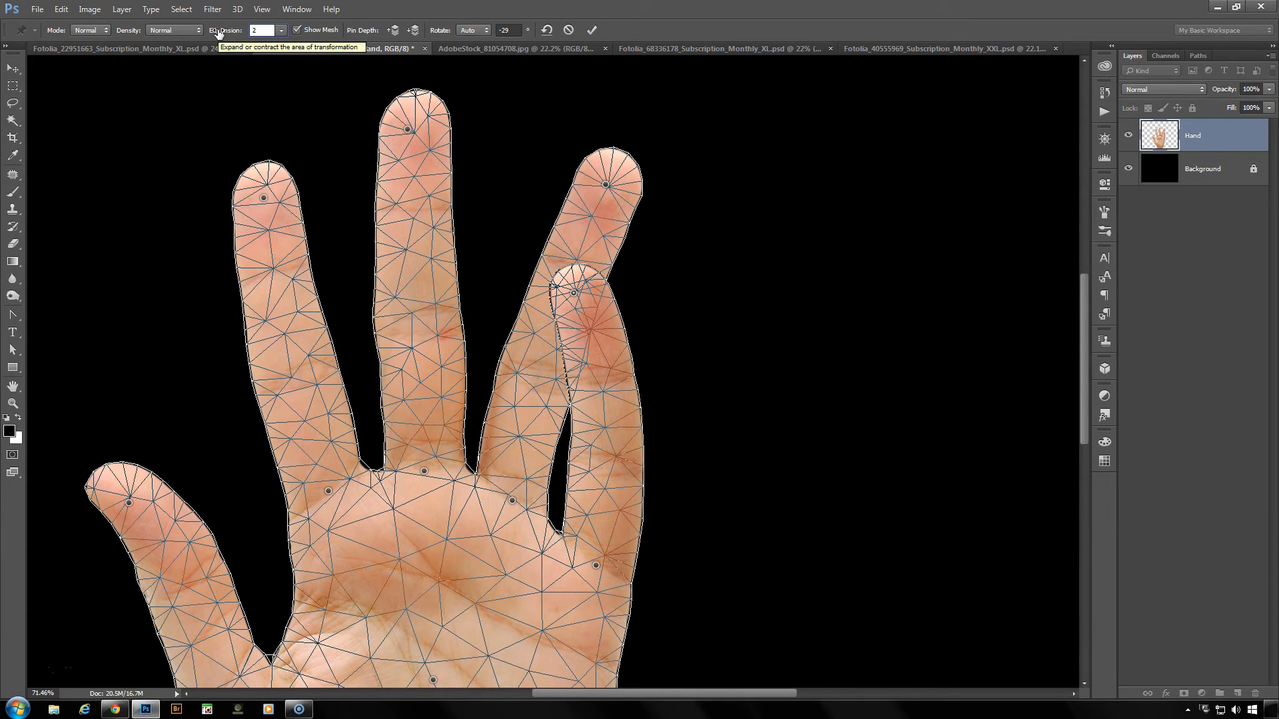
drag(218, 34, 237, 29)
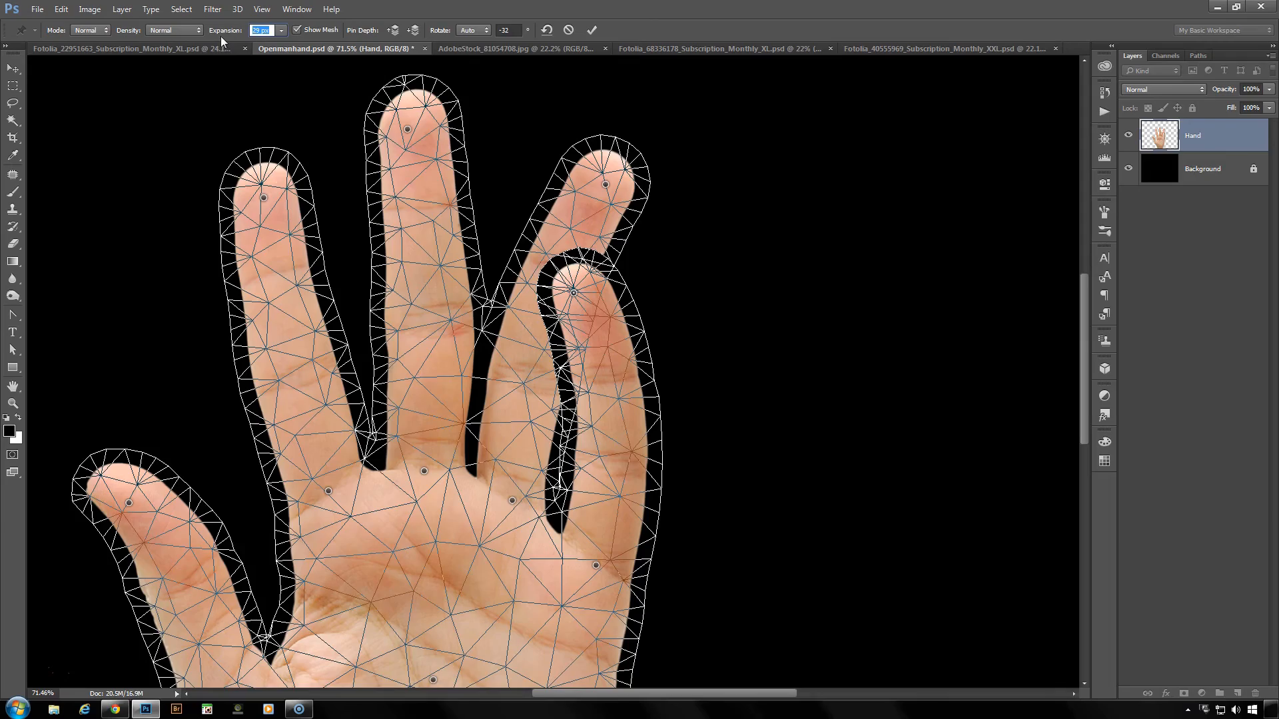
drag(222, 35, 285, 36)
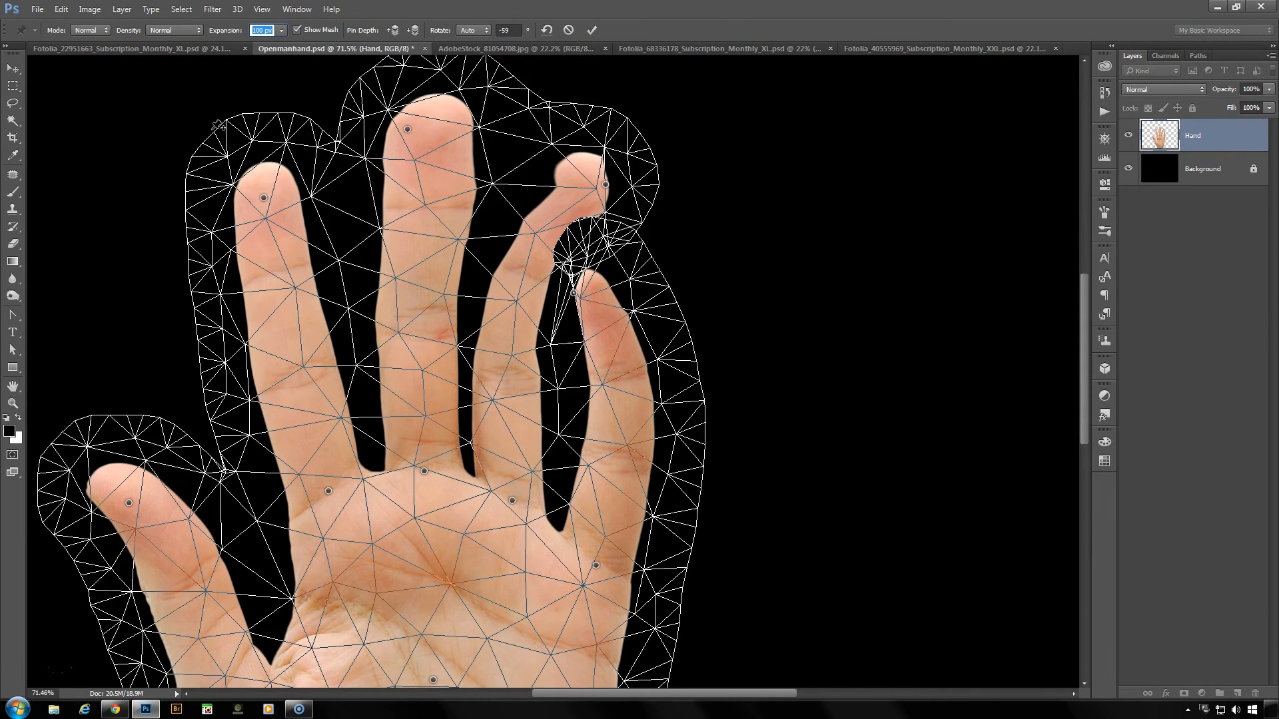
- Return the mesh expansion to 2 px, reduce it to 0 px, and hide the mesh
text(2)
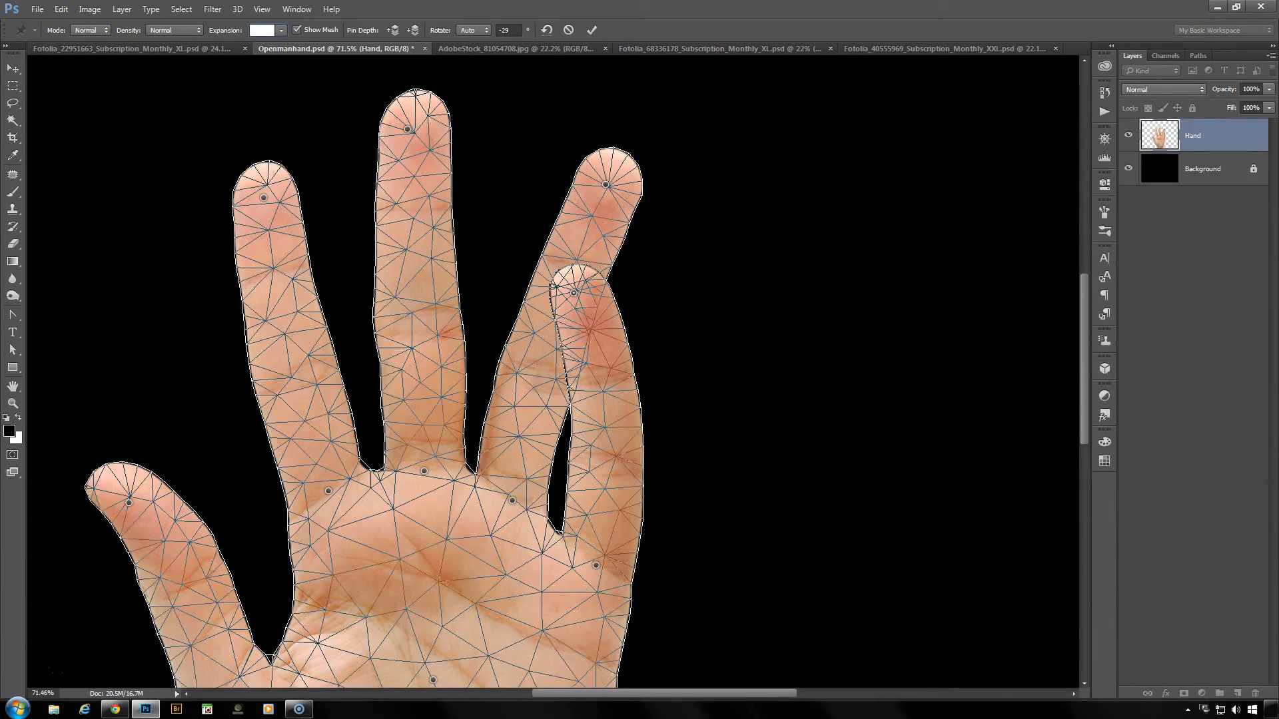
text(0)
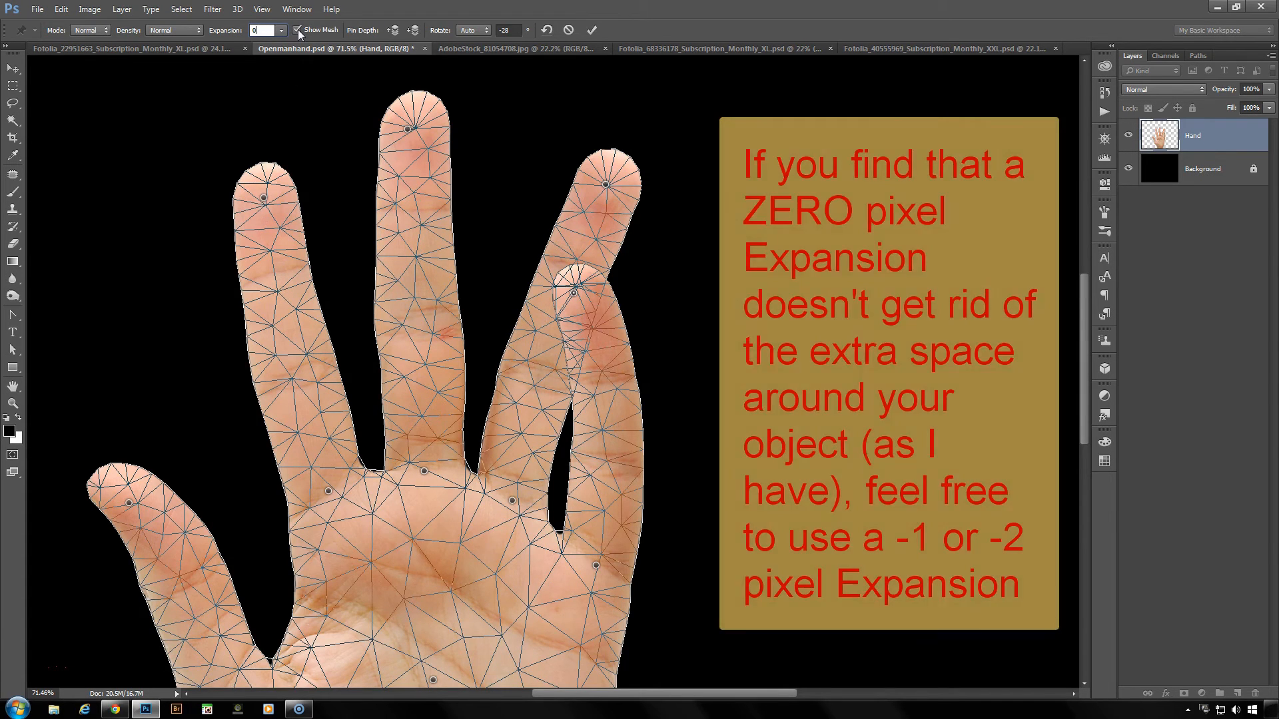
click(298, 29)
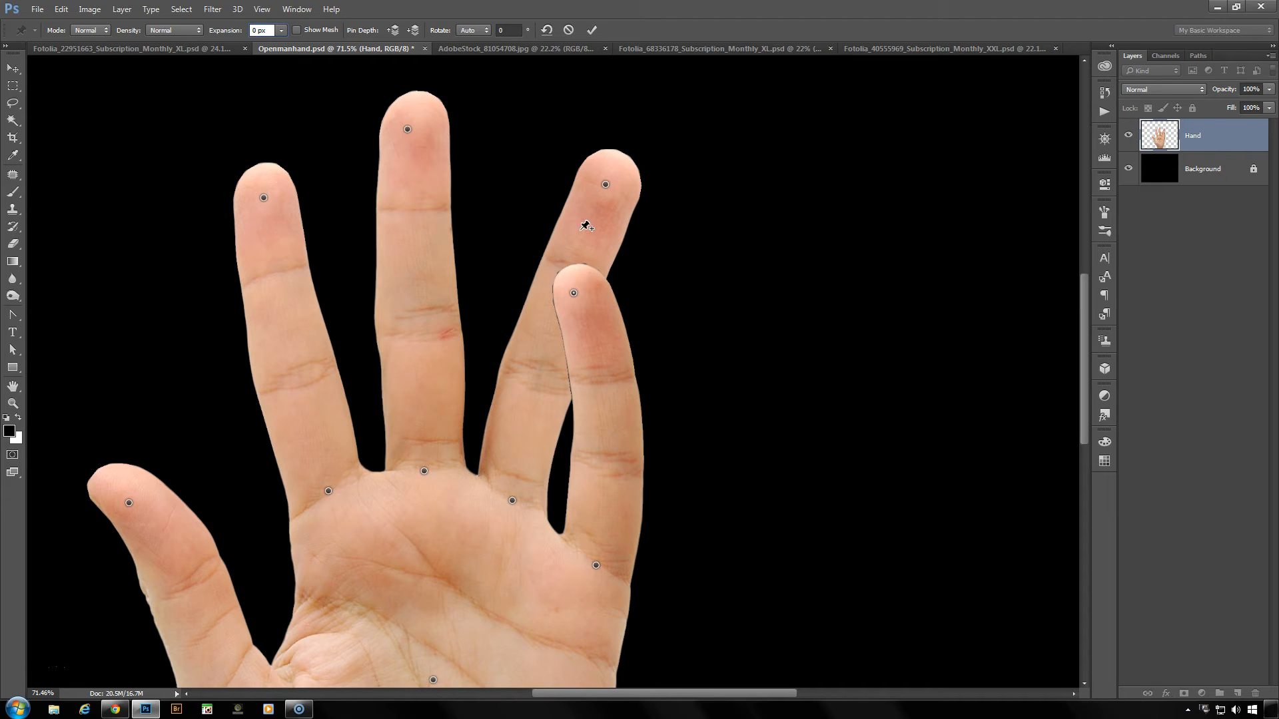
- Change the little fingertip pin's depth backward and forward, and bring the ring fingertip pin forward so the ring finger overlaps the little finger
click(573, 294)
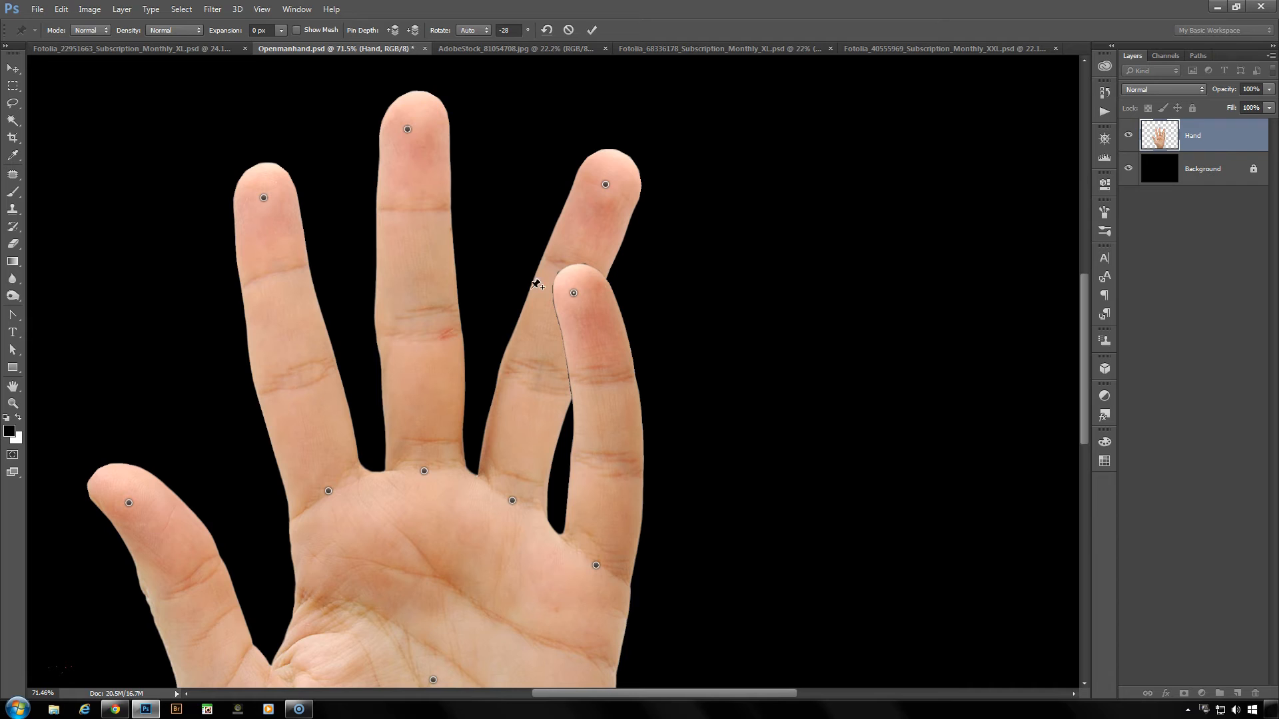
click(414, 30)
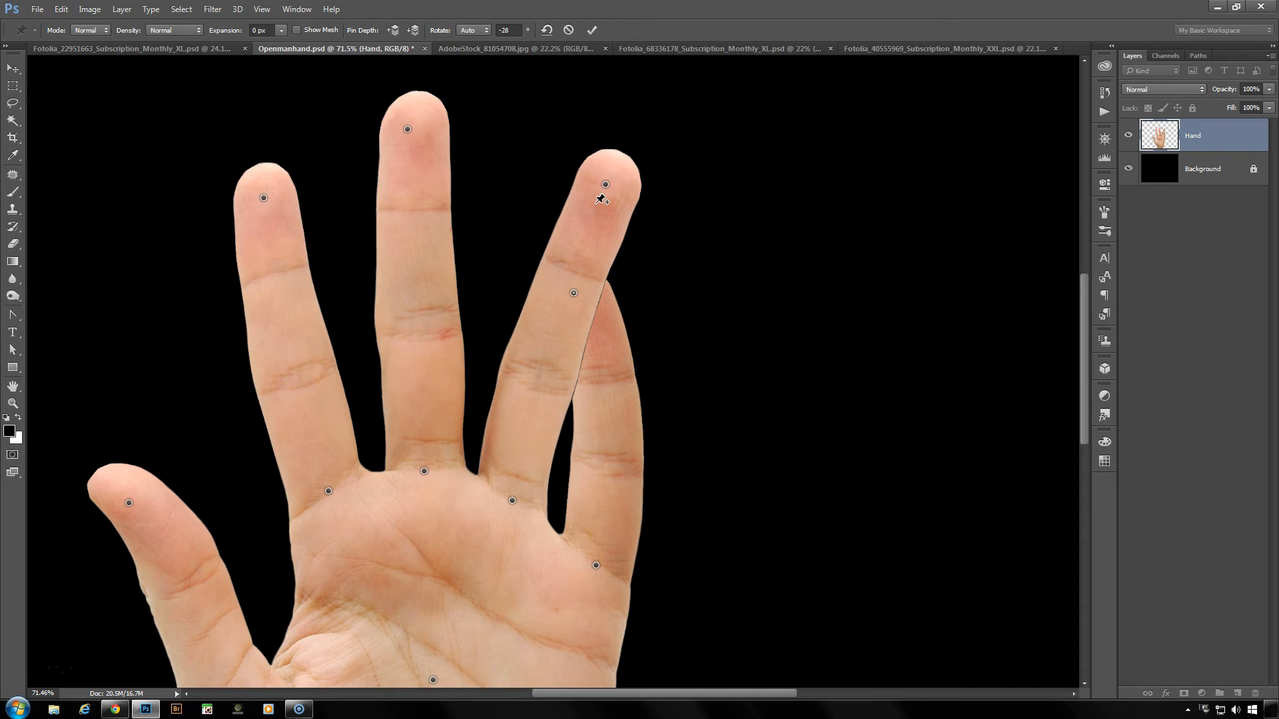
click(394, 30)
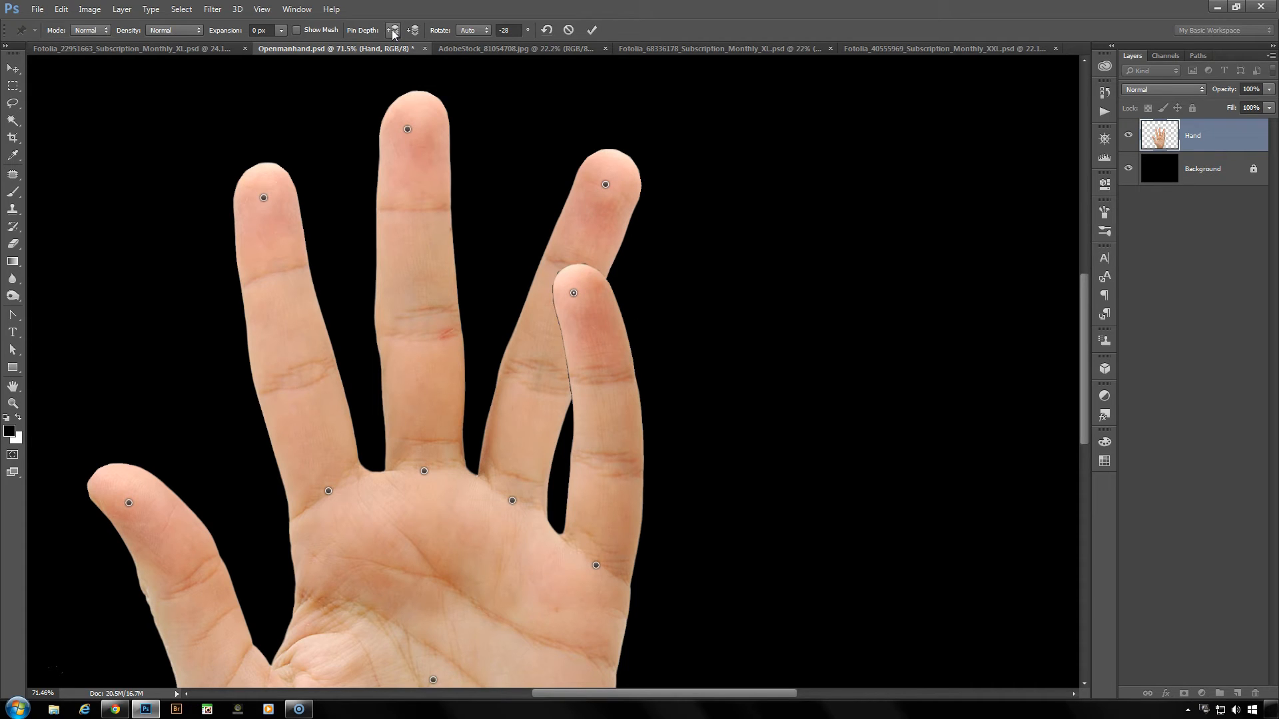
click(605, 186)
click(393, 29)
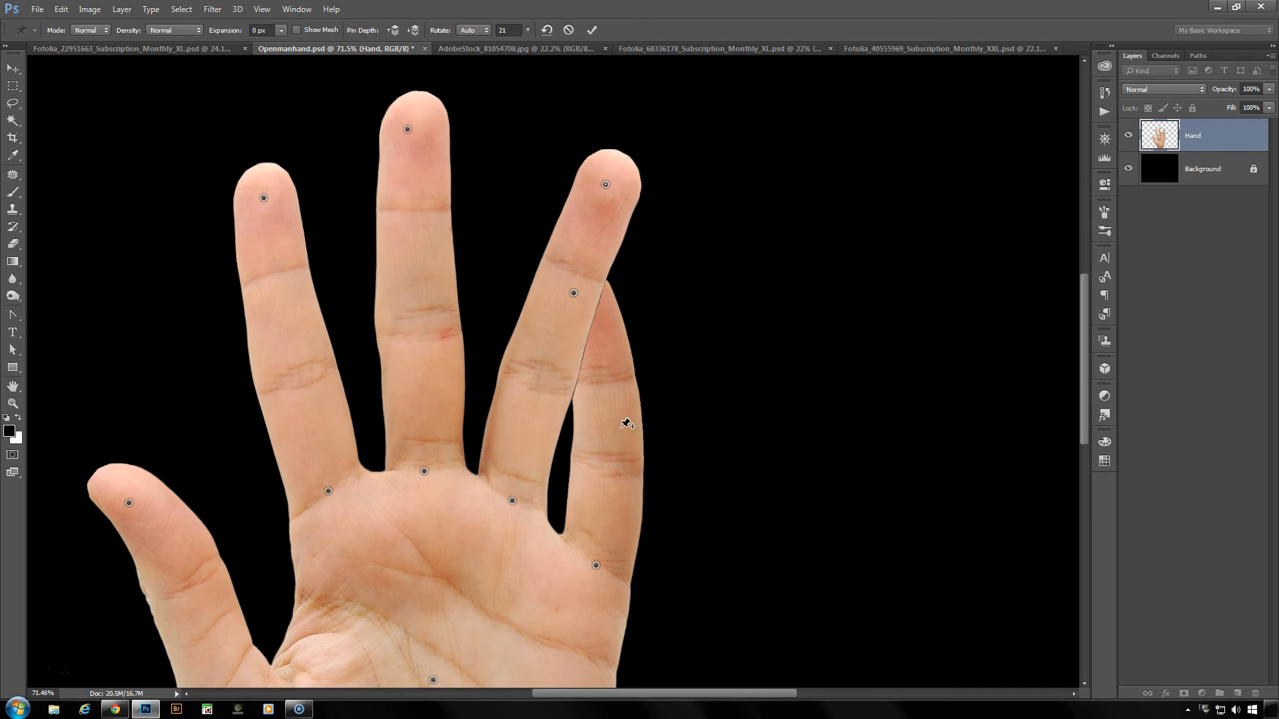
- Discard the Puppet Warp on the hand without applying it, and fit the whole image in view
click(13, 388)
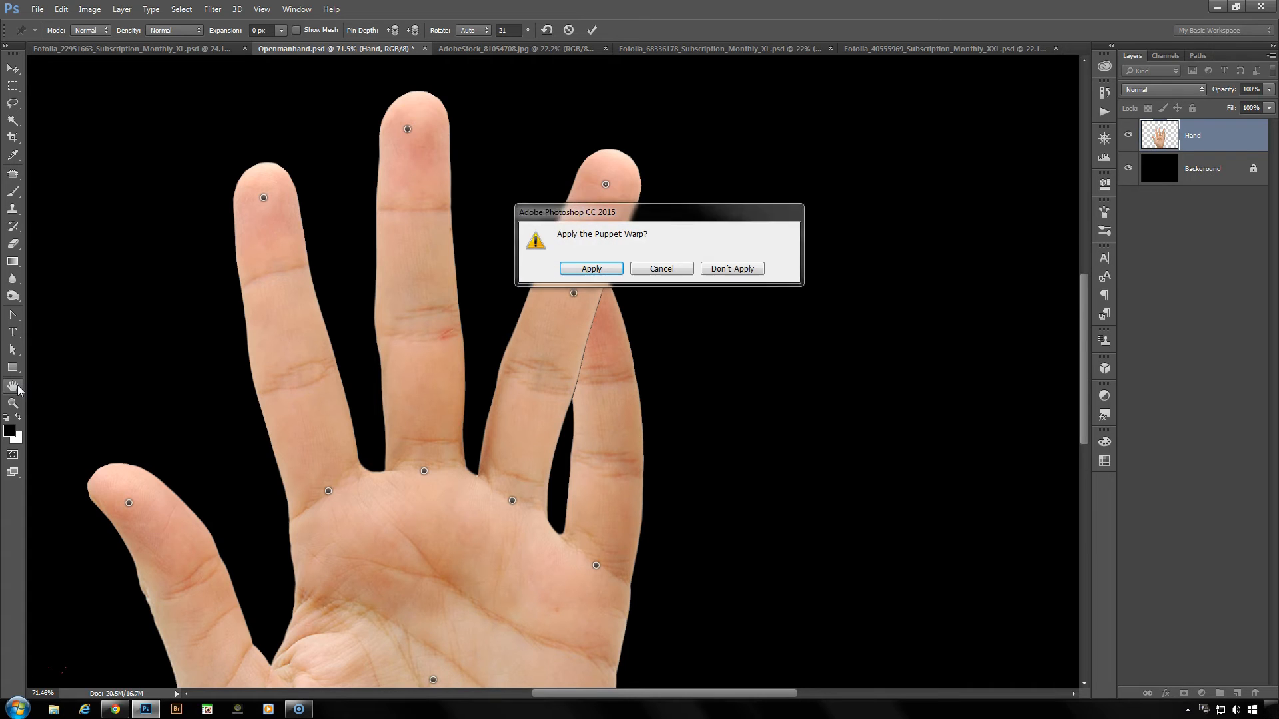
click(733, 268)
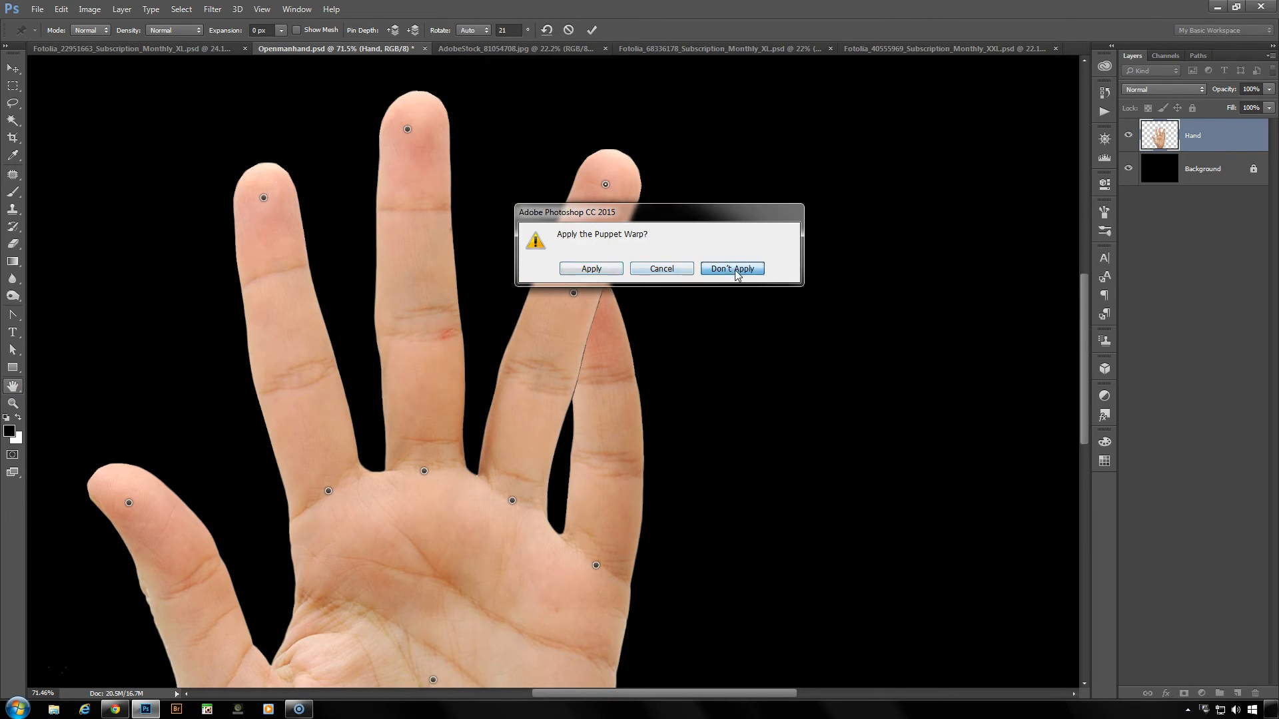
double_click(13, 388)
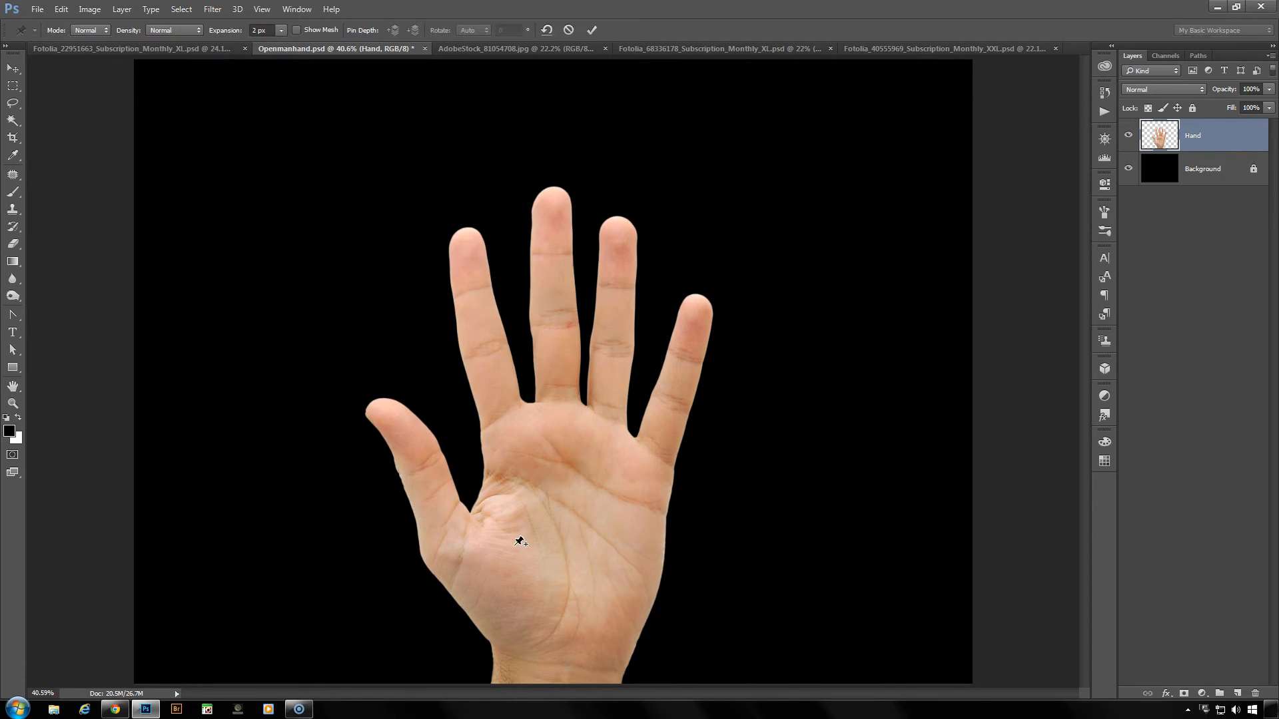
- Using Puppet Warp on the Hand layer, pin the lower palm, the bases of the thumb and four fingers, and all five tips
click(564, 634)
click(462, 564)
click(508, 421)
click(555, 403)
click(605, 417)
click(651, 455)
click(386, 425)
click(466, 248)
click(549, 212)
click(619, 238)
click(698, 315)
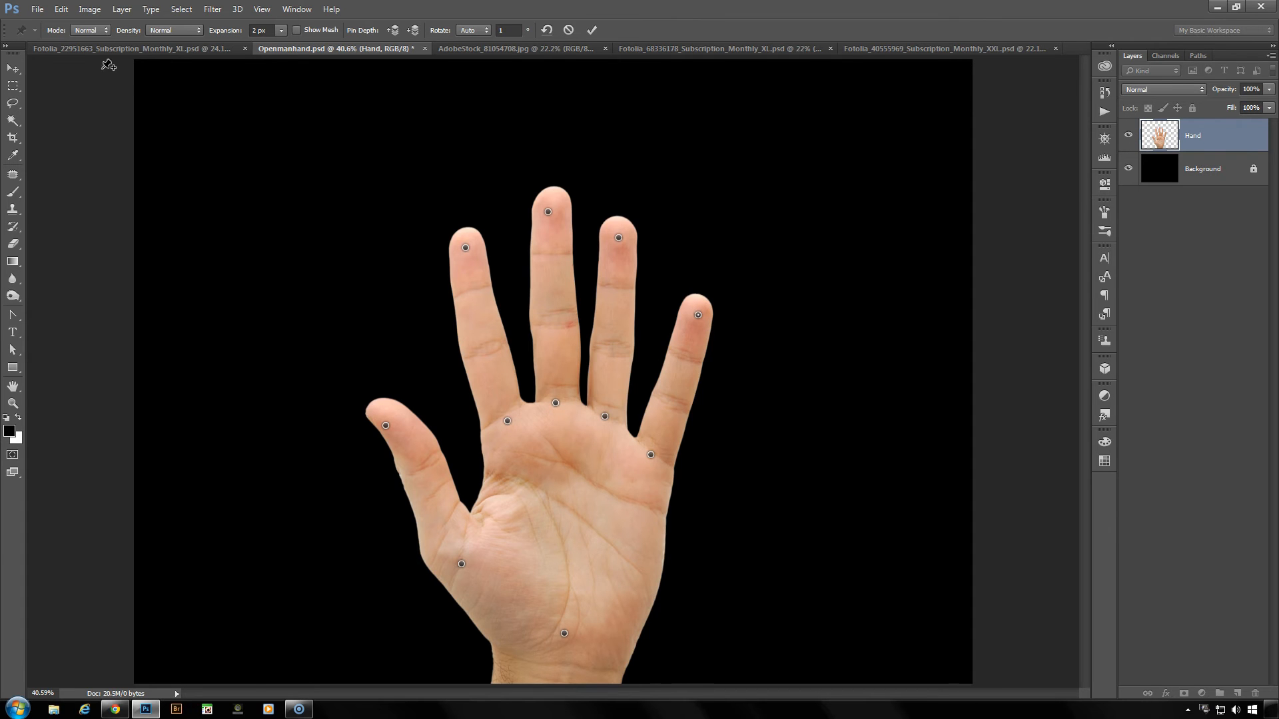
- Set the warp density to More Points, expansion to 0 px and mode to Distort, with the mesh hidden
click(165, 31)
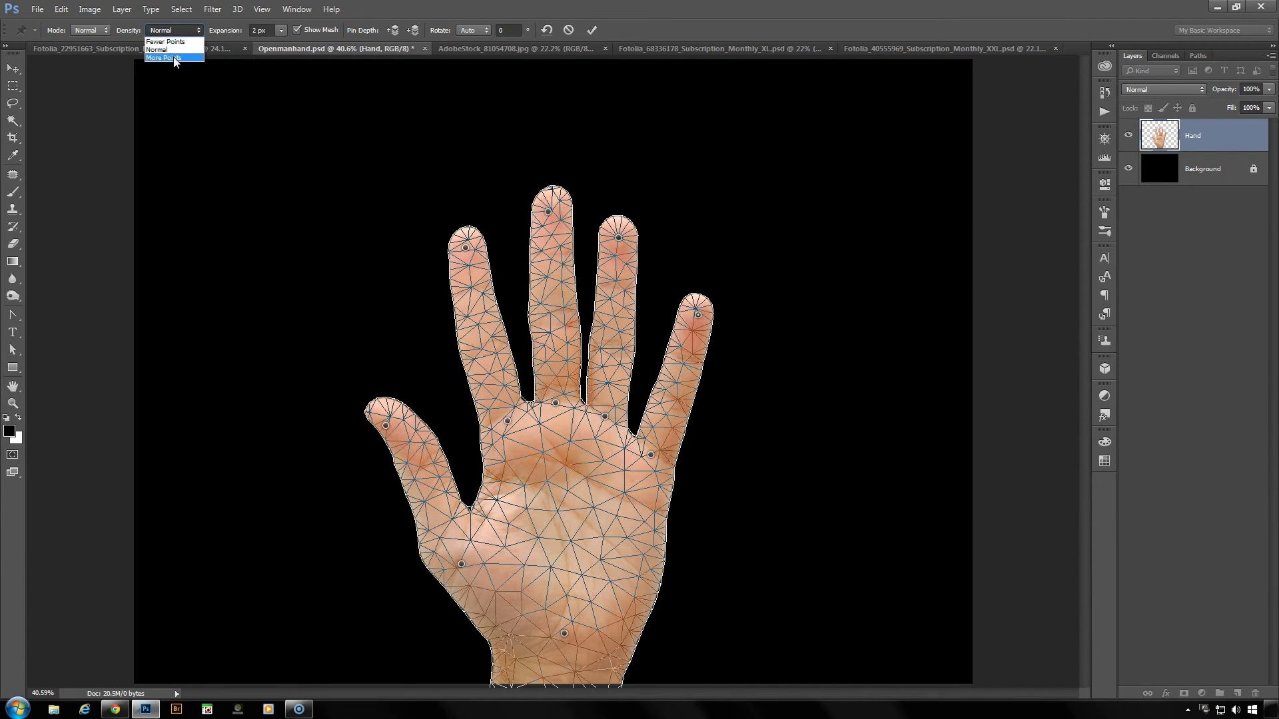
click(177, 59)
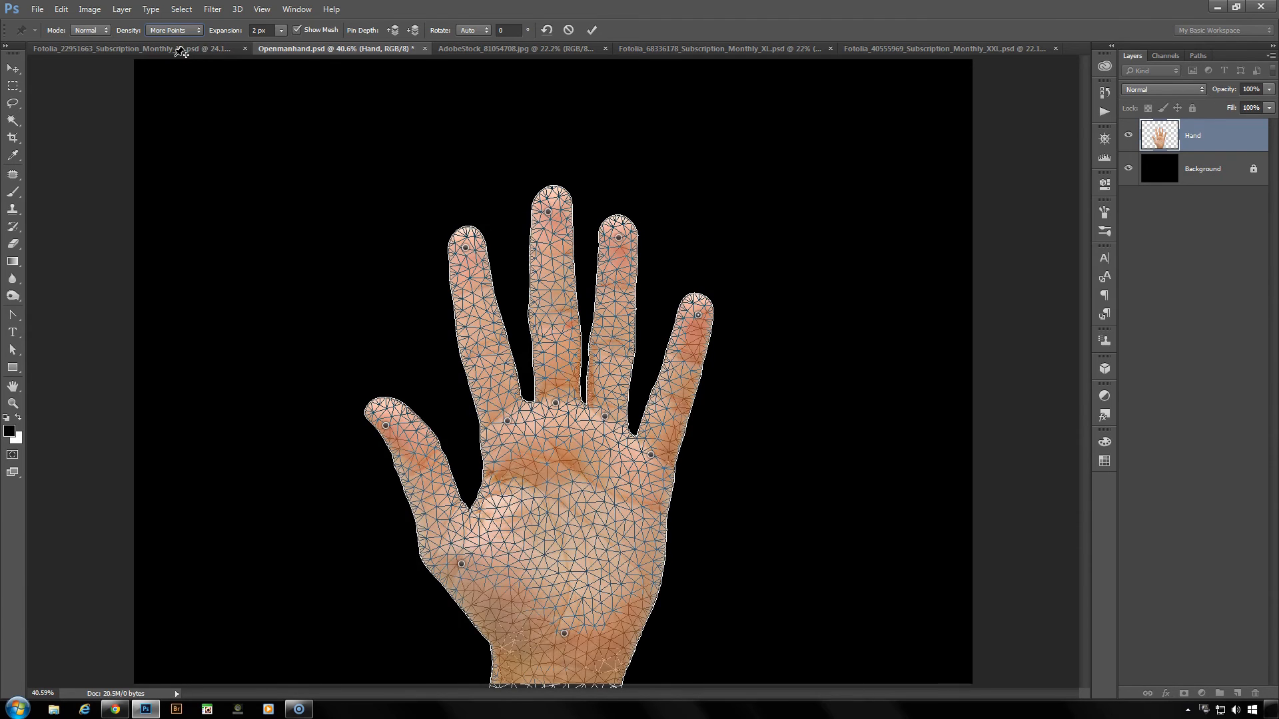
click(270, 30)
text(0)
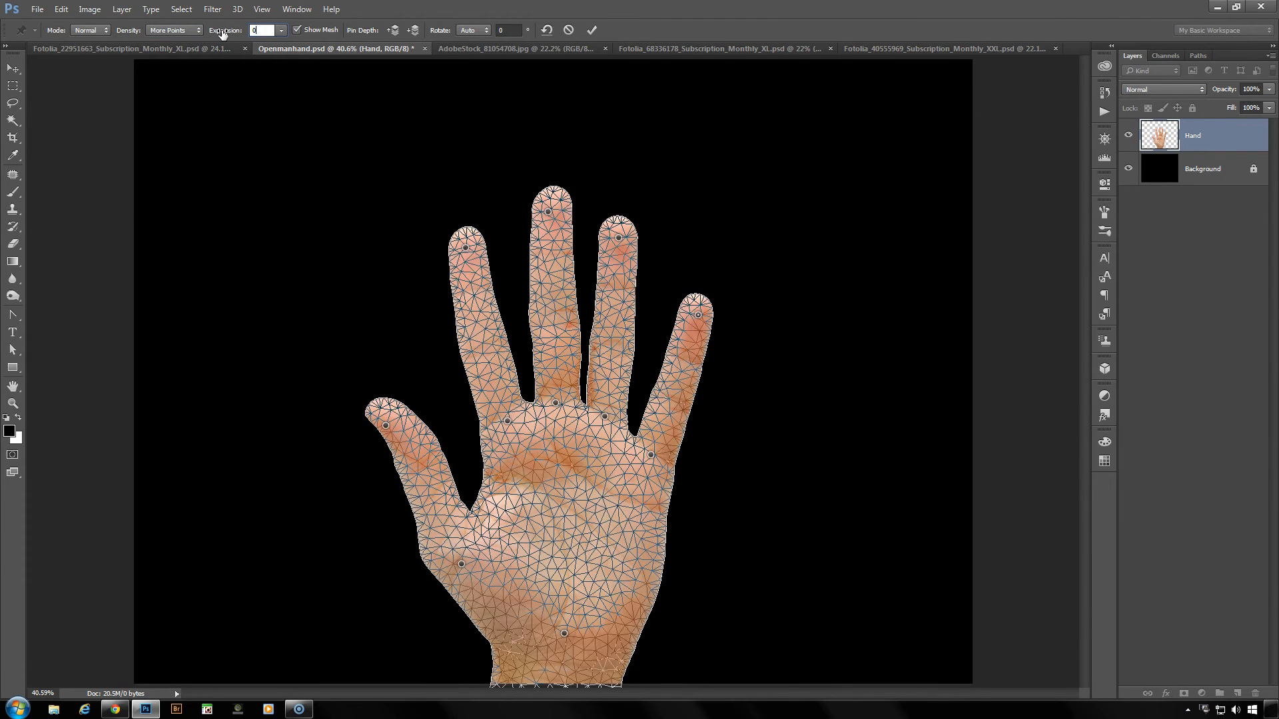
click(297, 30)
click(100, 33)
click(103, 58)
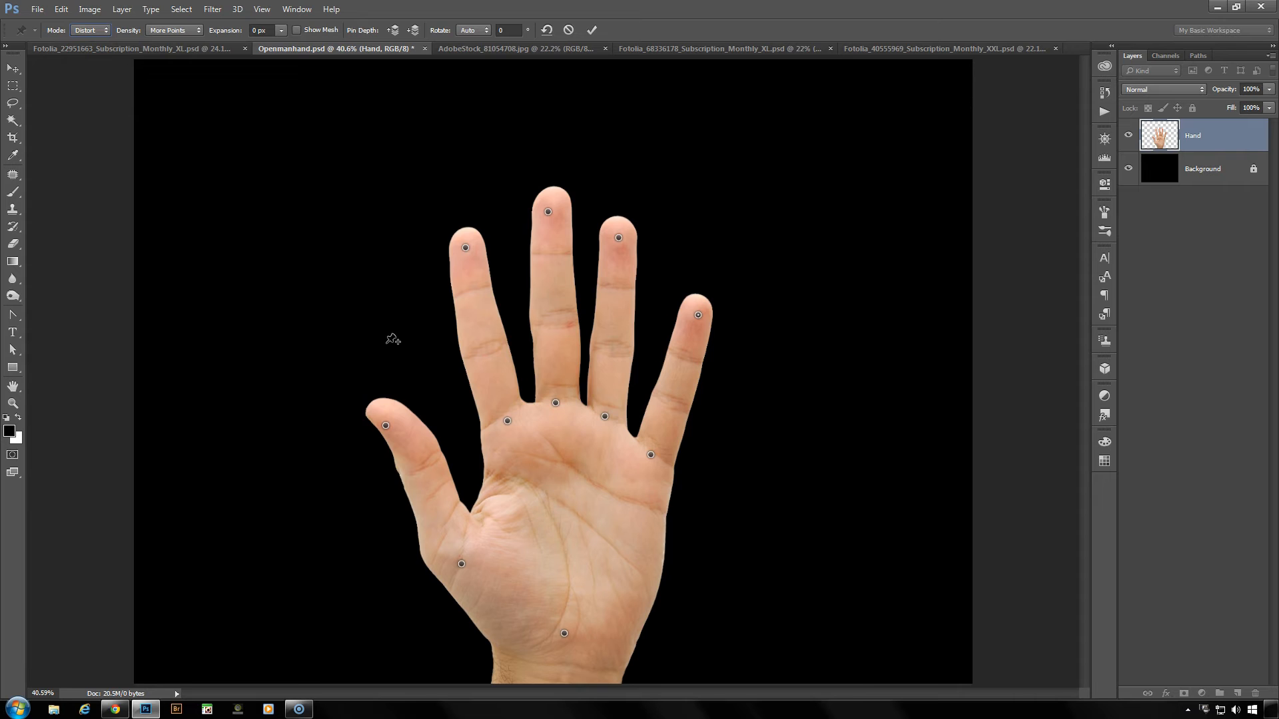
- Try stretching the thumb, ring and little fingers, shortening the index and middle fingers and shifting the lower palm, and cancel the warp
drag(386, 427, 280, 389)
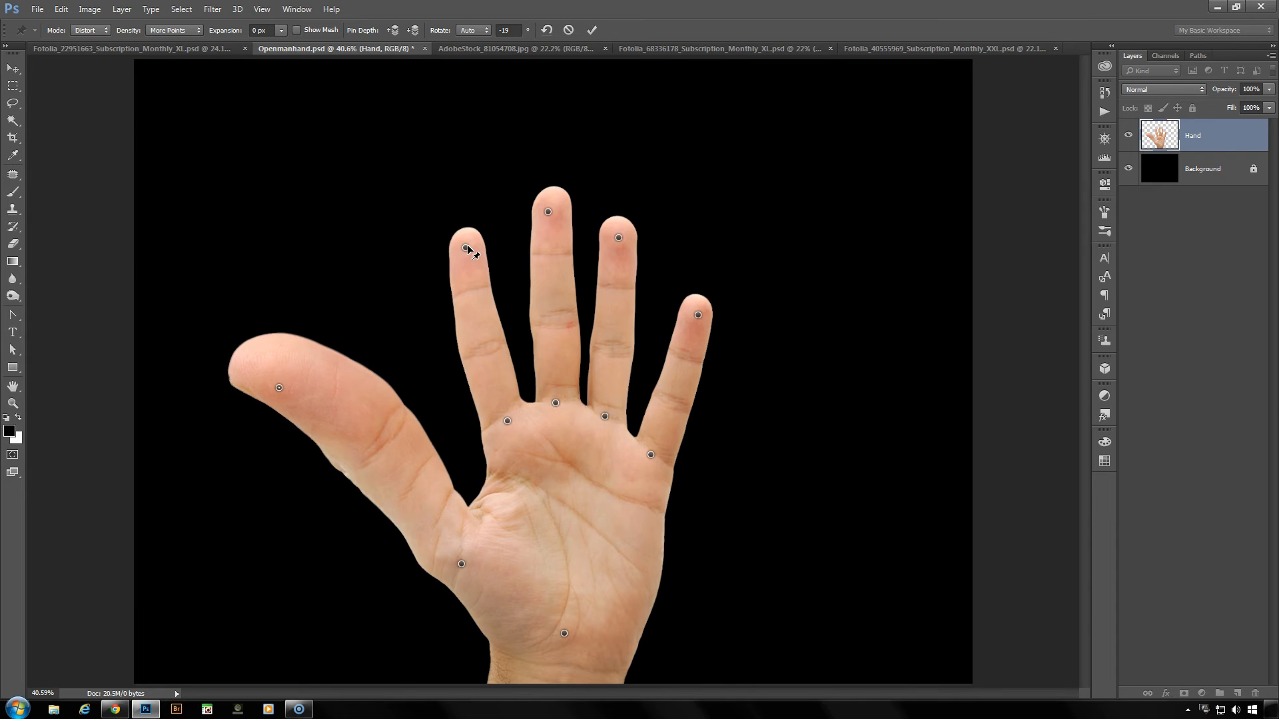
drag(466, 249, 456, 296)
drag(548, 212, 542, 276)
drag(620, 238, 627, 141)
drag(698, 313, 795, 262)
drag(565, 634, 631, 609)
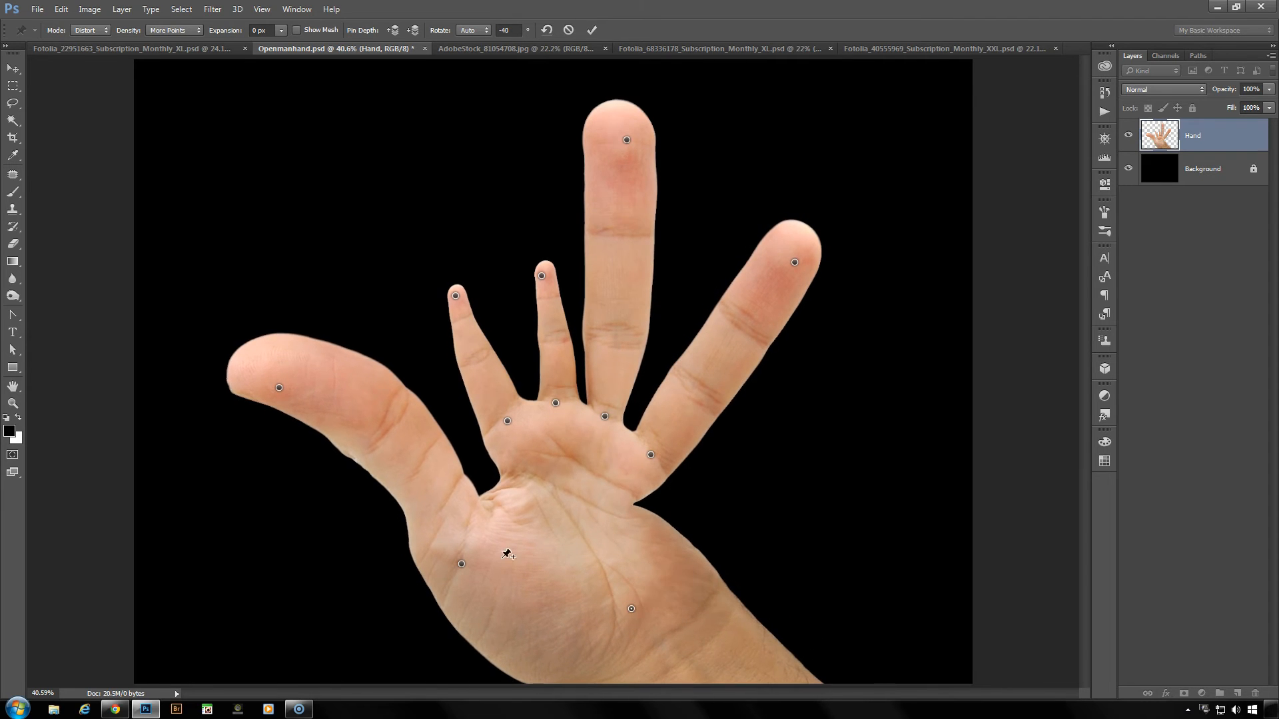
click(569, 29)
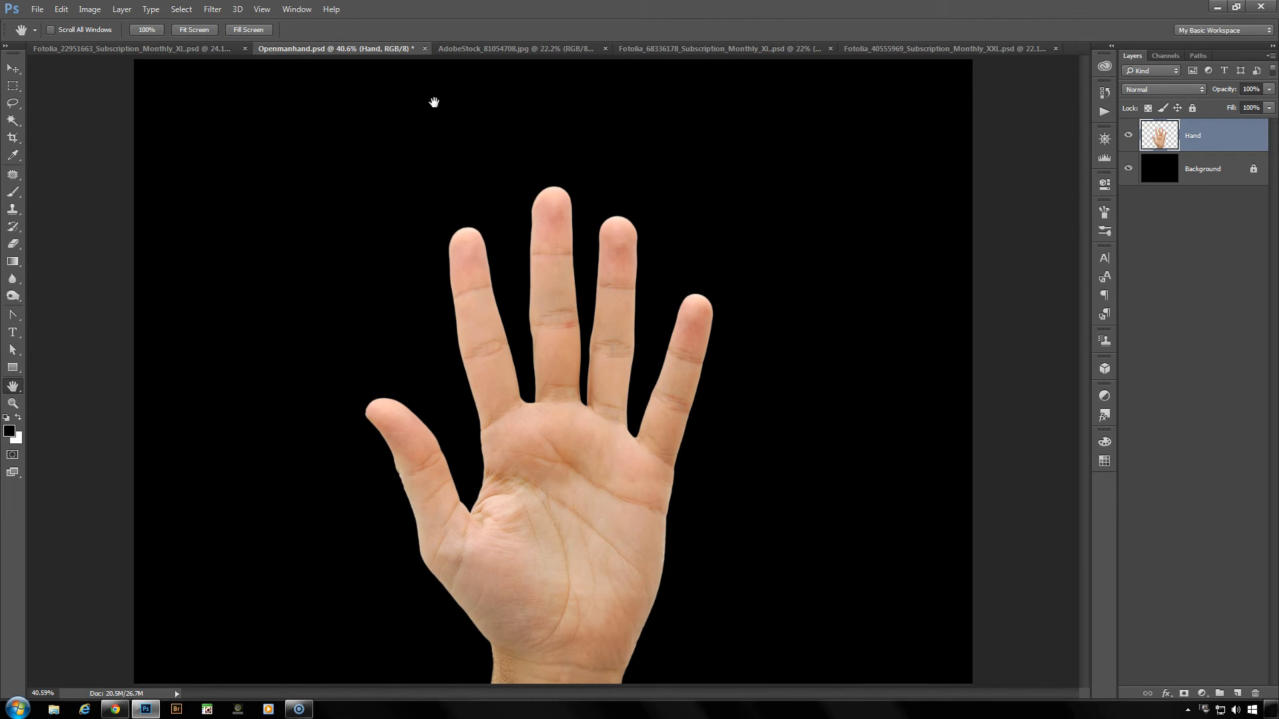
- In AdobeStock_81054708.jpg, duplicate the Background layer and start Puppet Warp on the copy, checking the mesh before hiding it
click(484, 49)
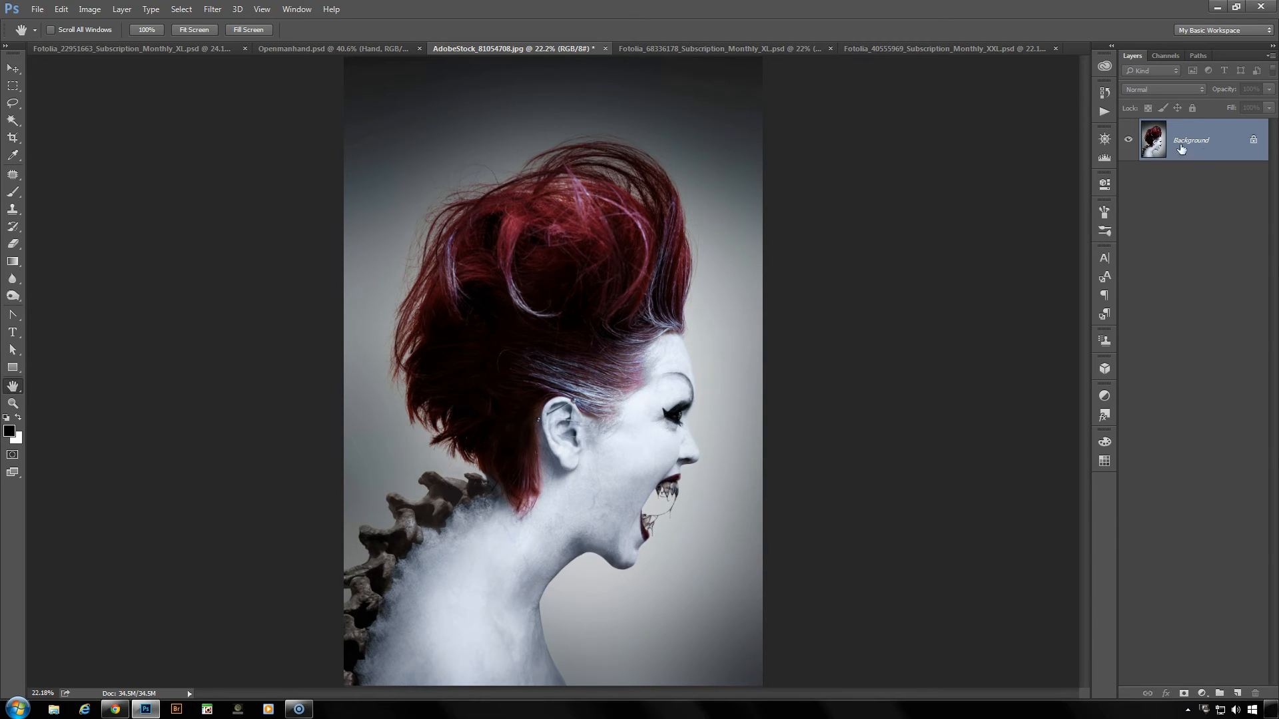
drag(1221, 143, 1237, 693)
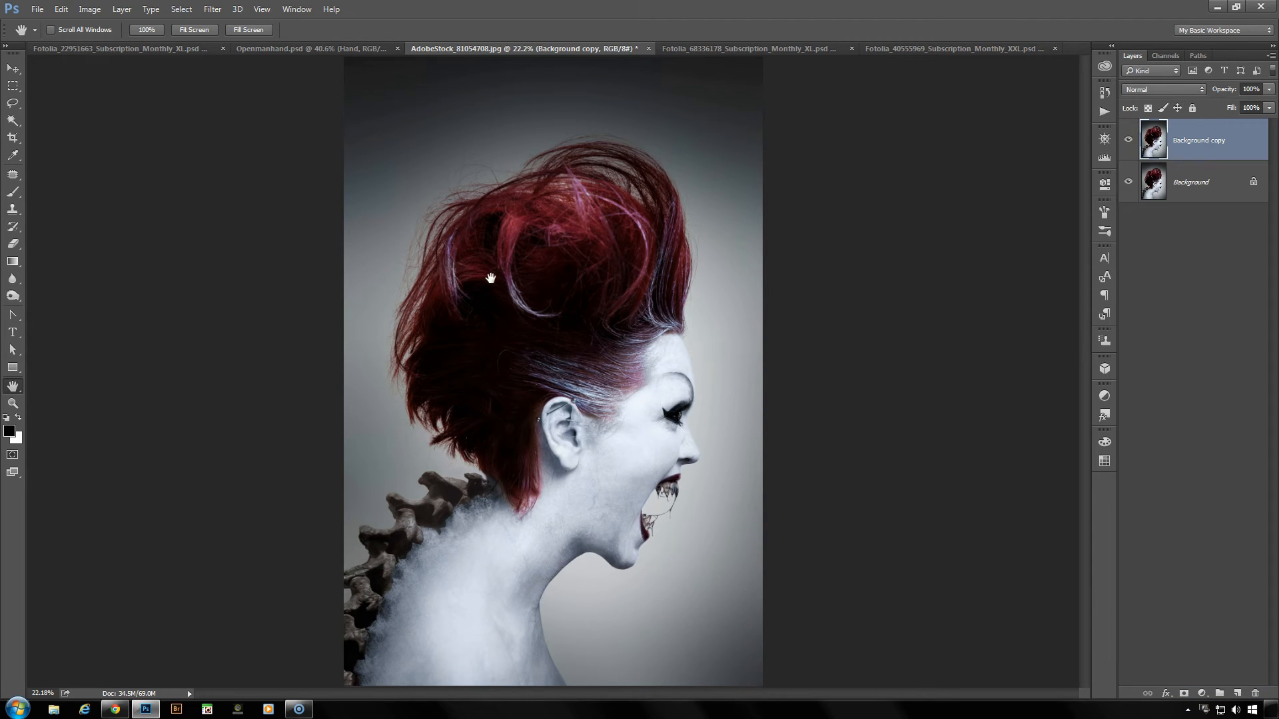
key(ctrl+shift+p)
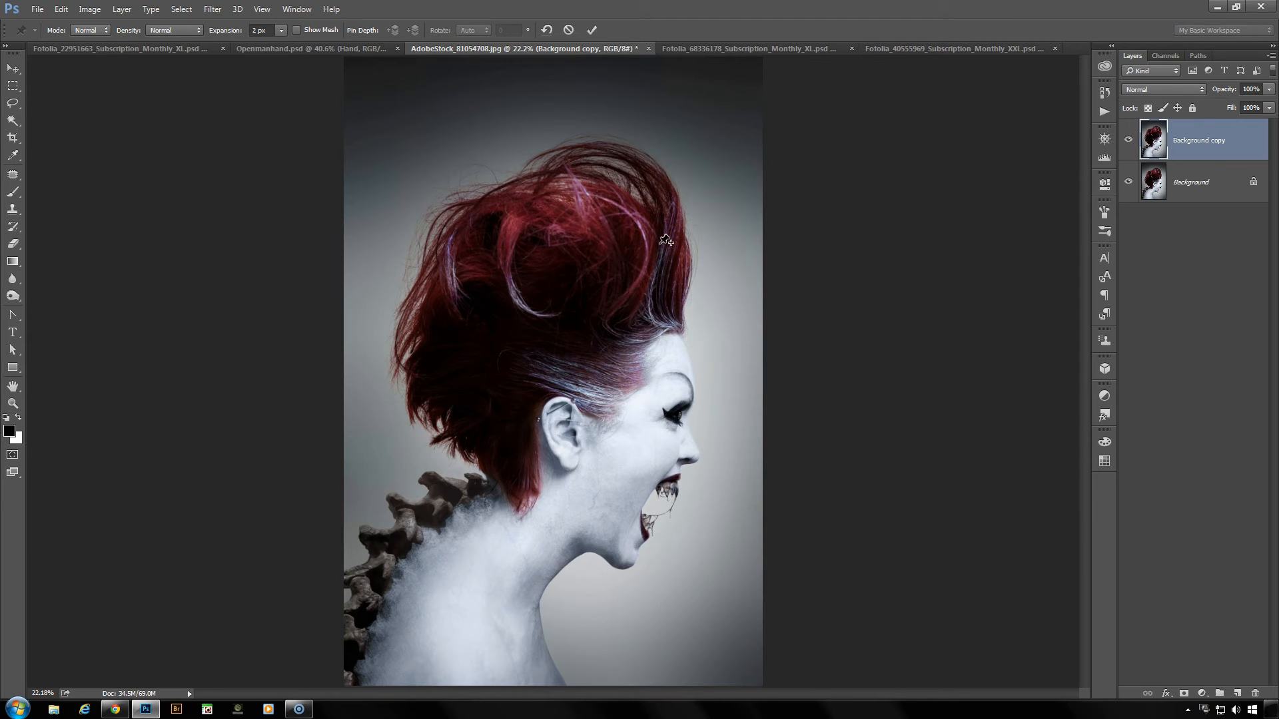
click(296, 30)
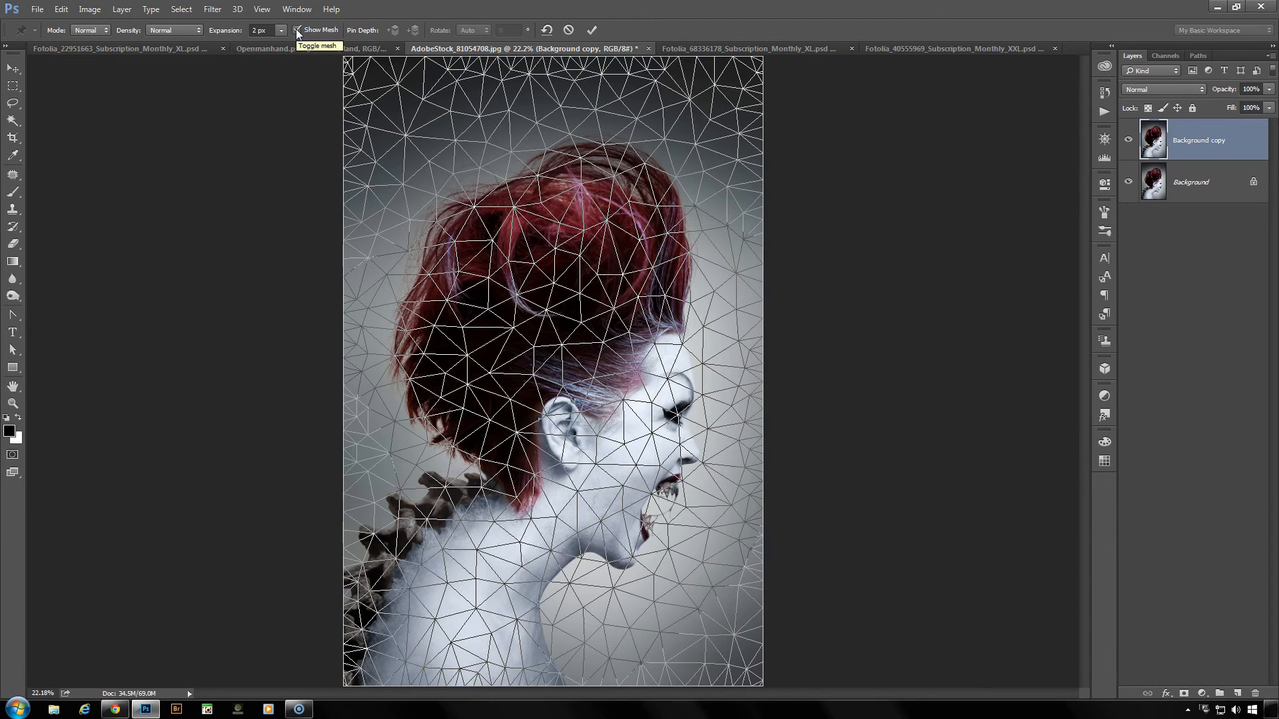
click(297, 30)
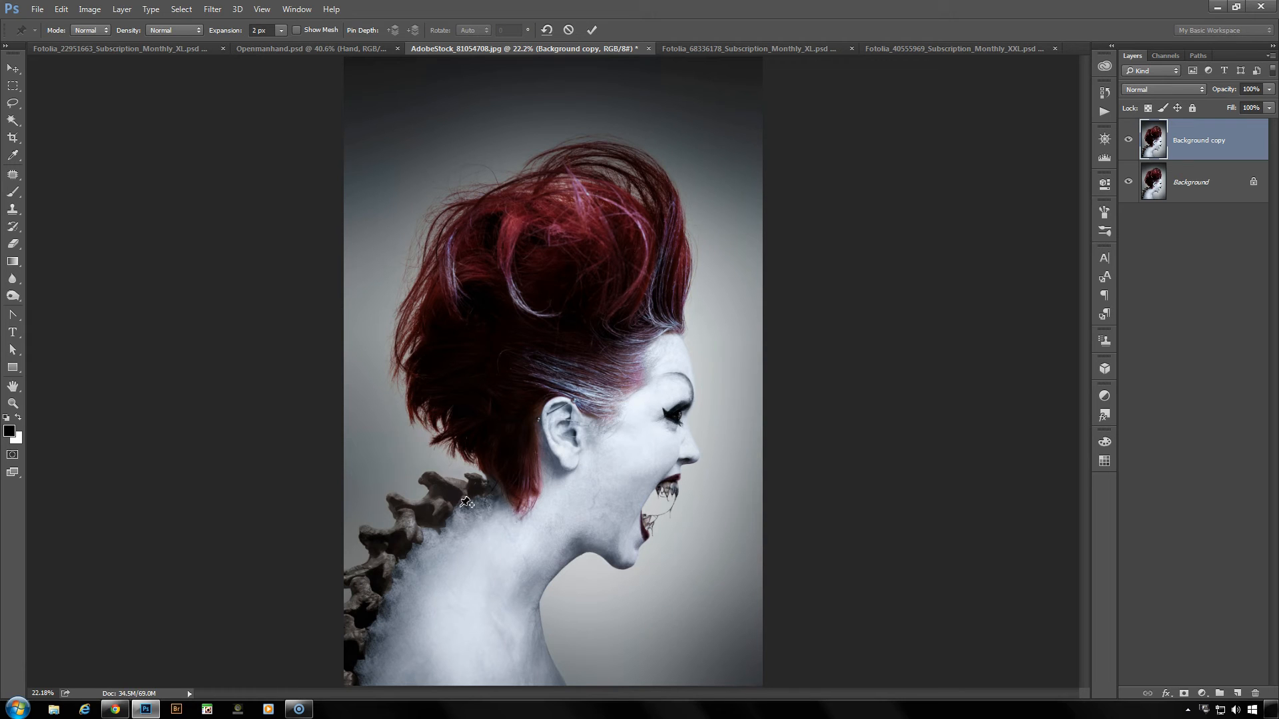
- Pin the portrait at the nape, earlobe, nose, forehead, hair outline, chin, throat and shoulder, and briefly hide the pins to check the image
click(503, 482)
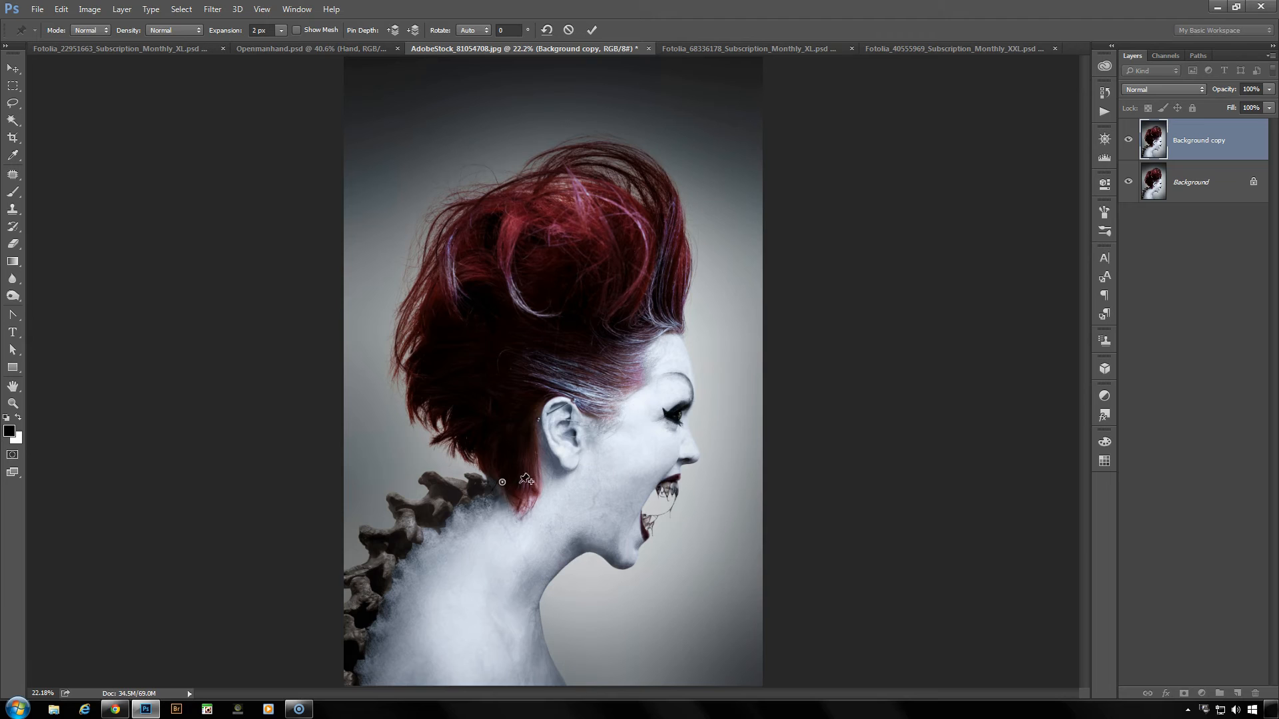
click(568, 459)
click(707, 462)
click(687, 336)
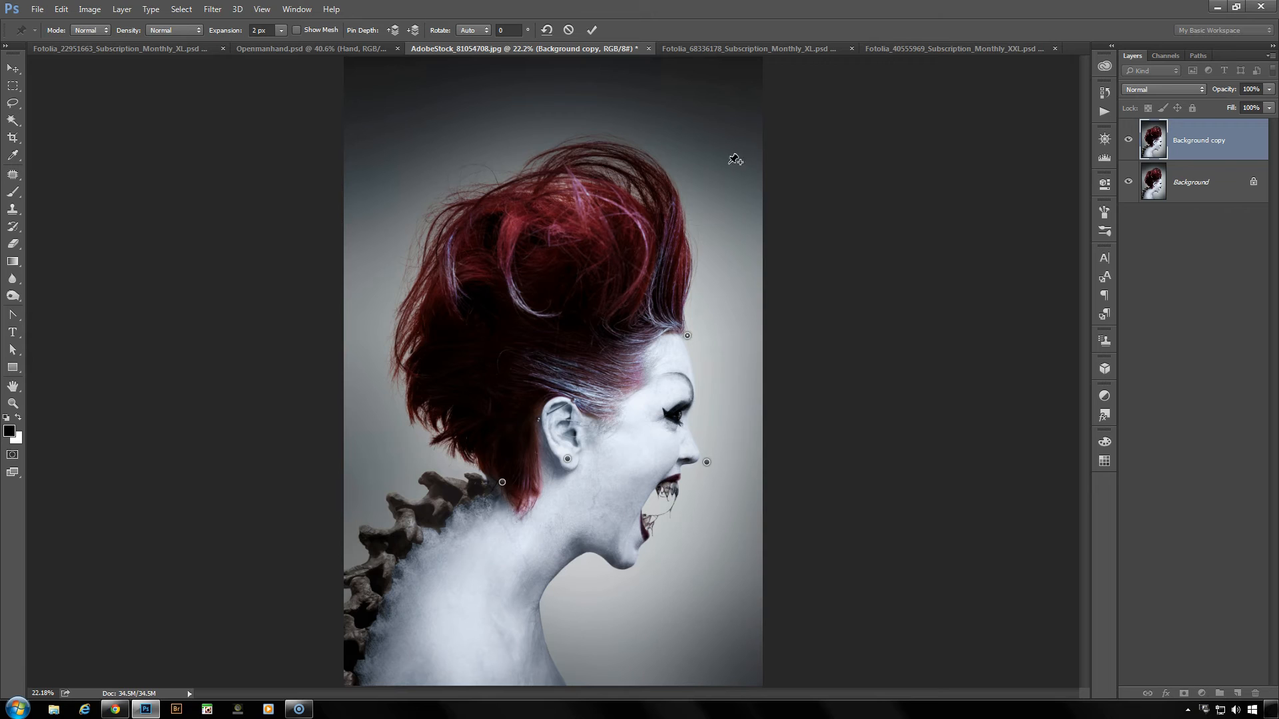
click(696, 175)
click(550, 173)
click(438, 273)
click(421, 420)
click(625, 563)
click(532, 598)
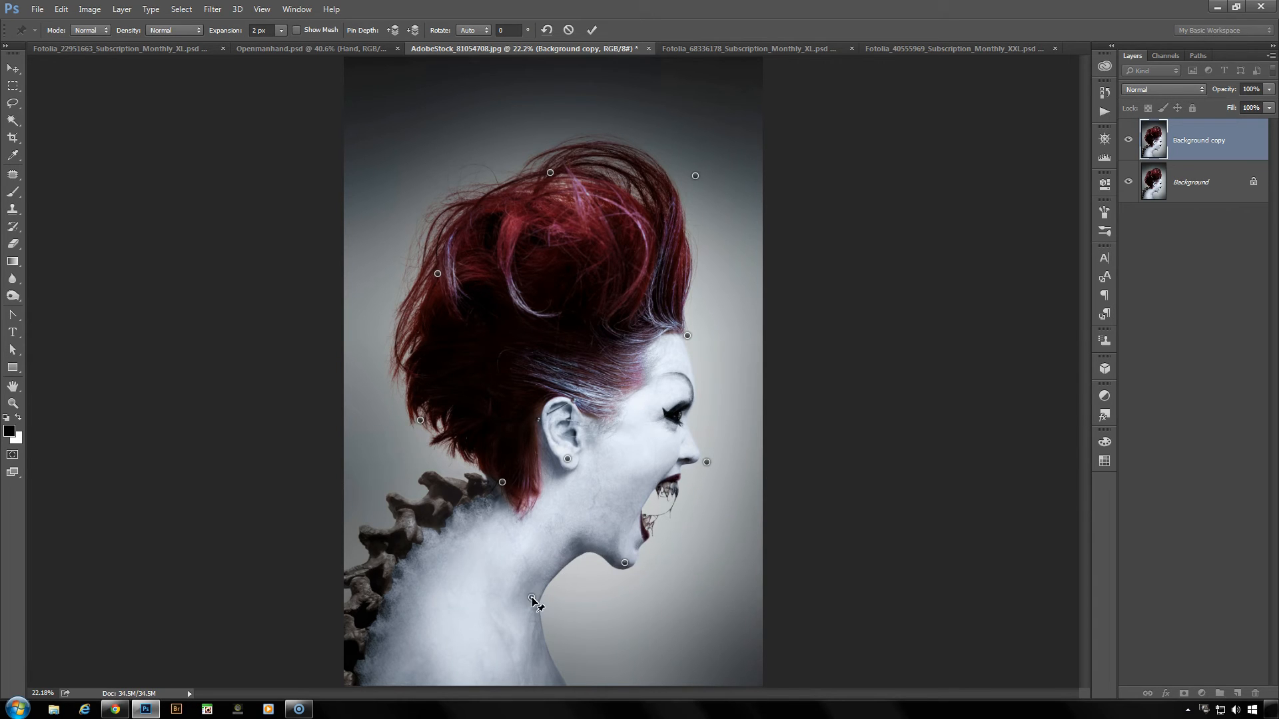
click(373, 674)
key(h)
key(h)
- Pull the top and front of the hair slightly inward and down, adding a pin just above the crown
drag(696, 178, 688, 181)
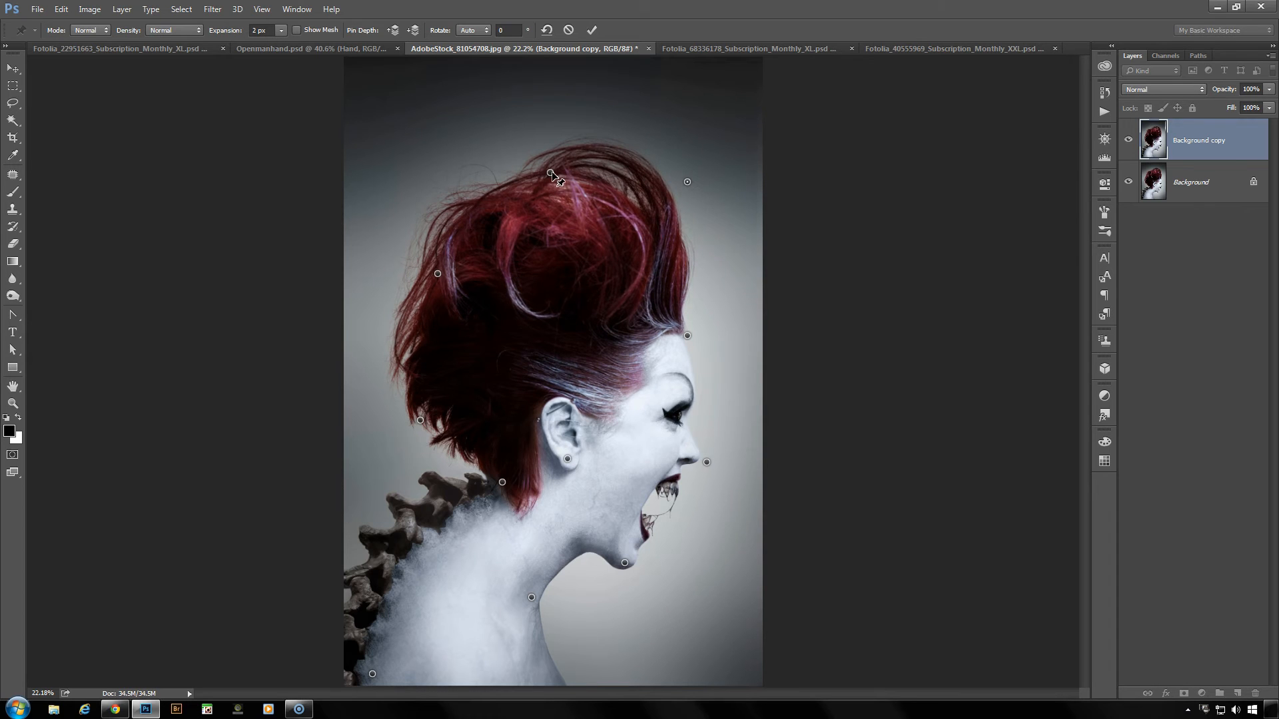
drag(551, 173, 548, 180)
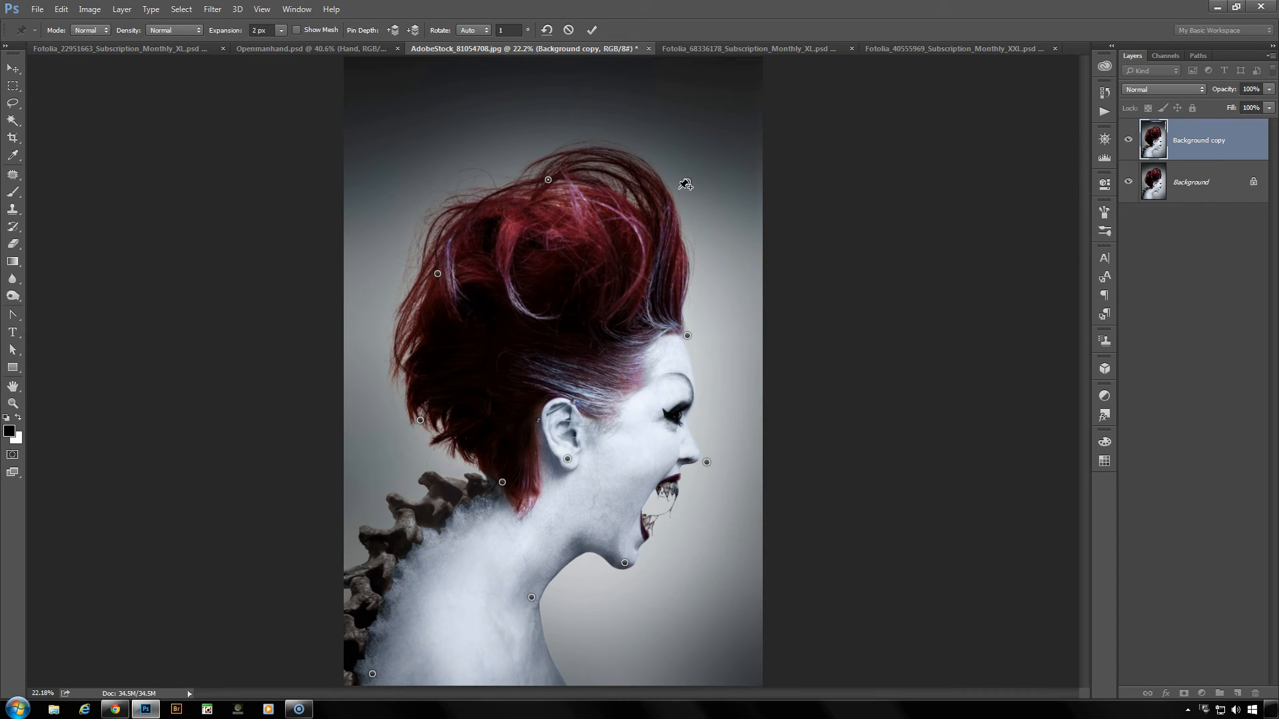
drag(686, 186, 684, 194)
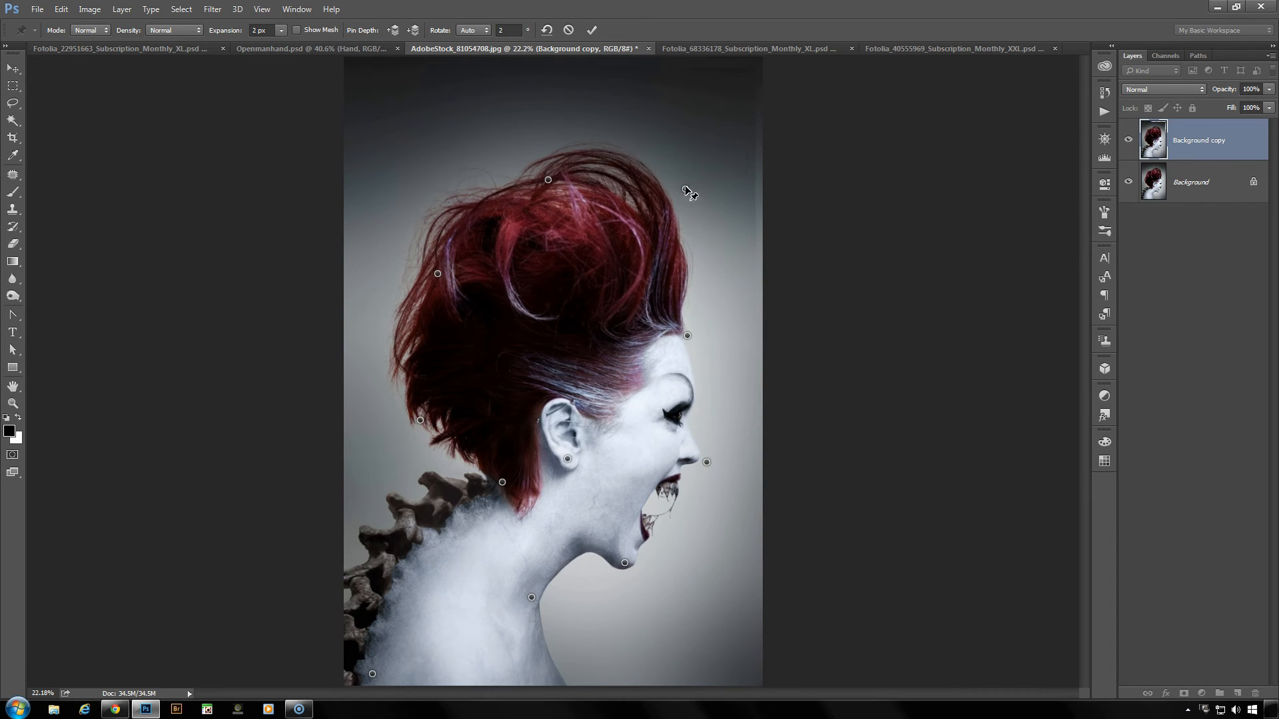
click(617, 138)
drag(618, 138, 618, 145)
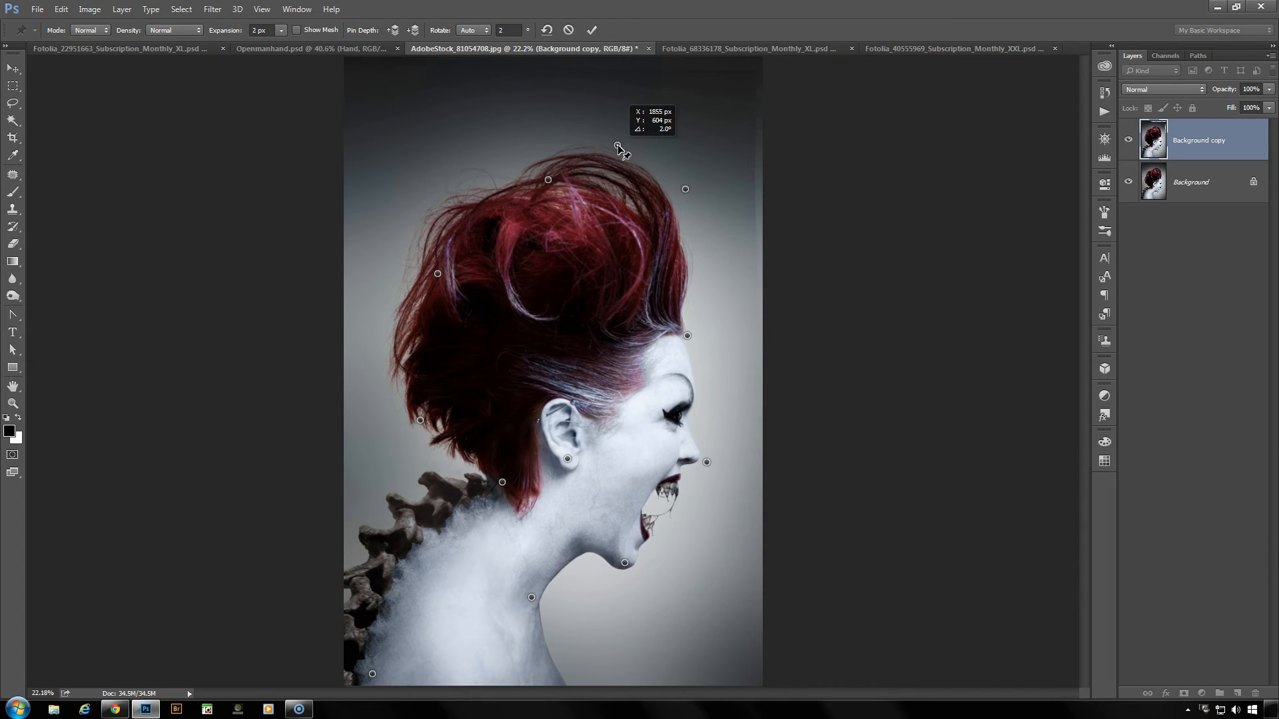
drag(686, 189, 677, 193)
- Tuck the back of the hair inward, pin the top of the spine bones, and nudge the nape pin backward
mouse_move(438, 274)
mouse_down()
mouse_move(448, 242)
mouse_move(460, 245)
mouse_move(444, 275)
mouse_up()
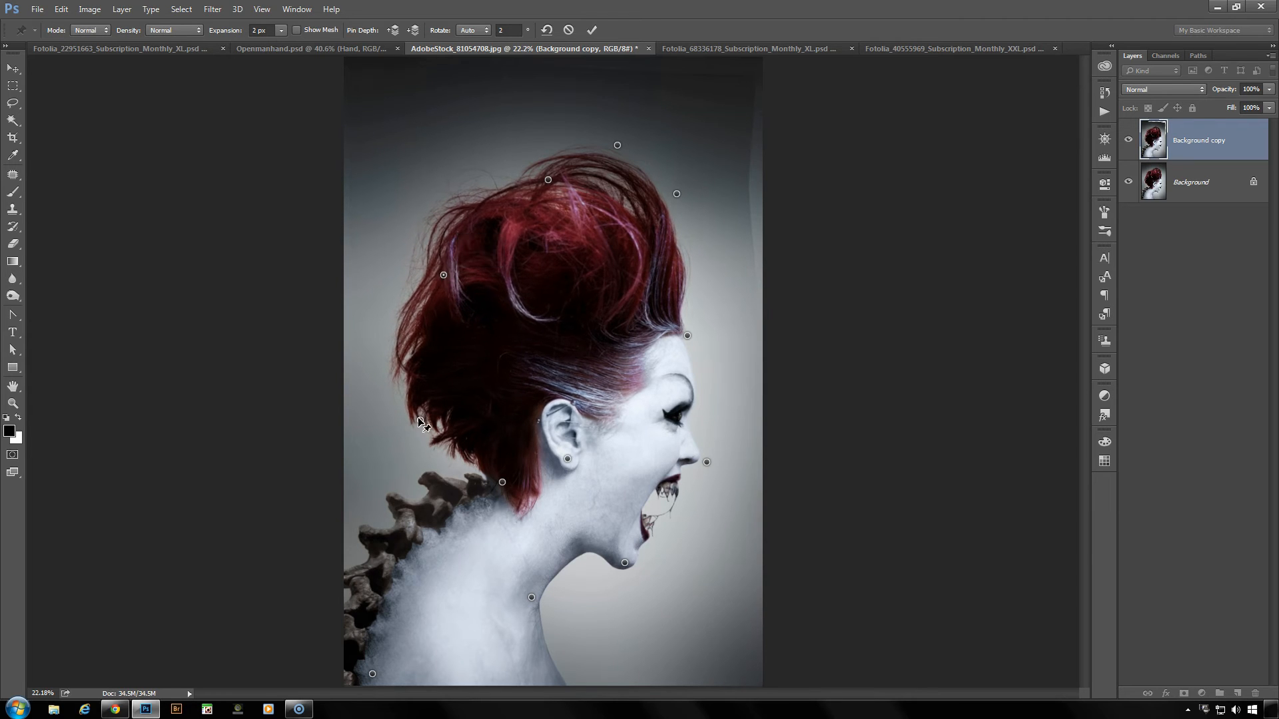
mouse_move(421, 422)
mouse_down()
mouse_move(426, 407)
mouse_move(423, 425)
mouse_up()
click(430, 478)
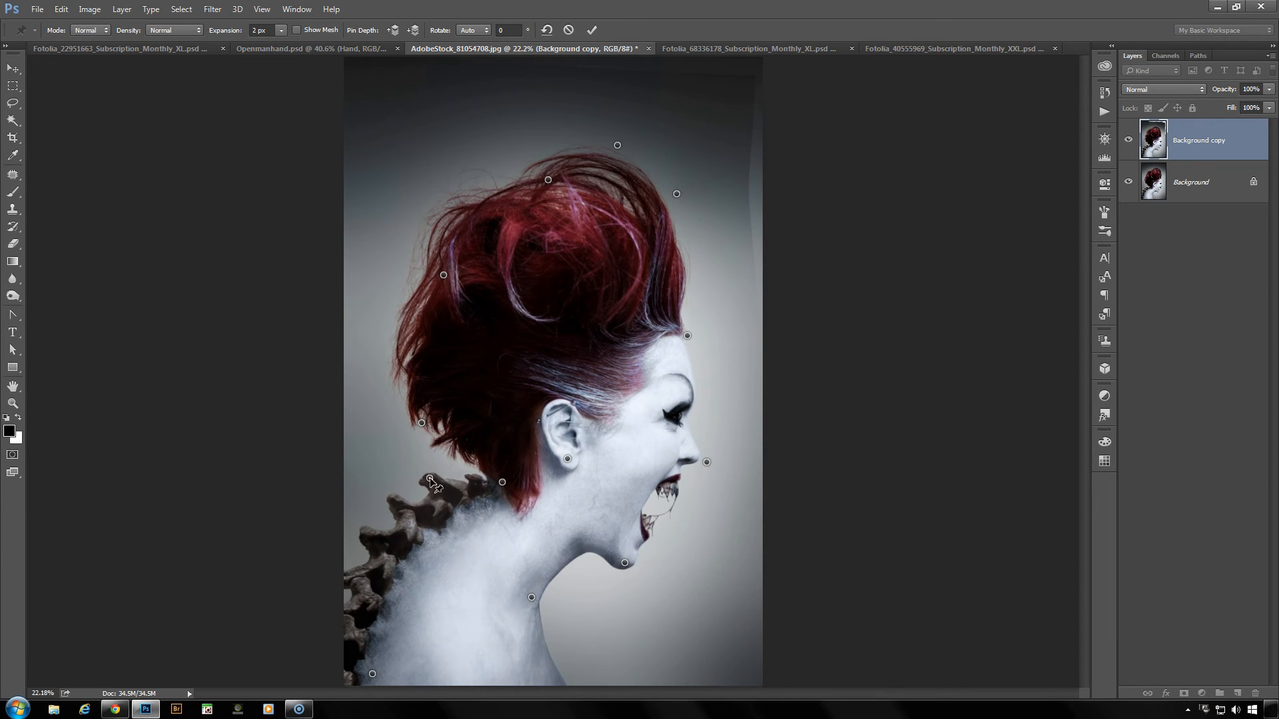
drag(422, 424, 431, 417)
drag(502, 482, 498, 480)
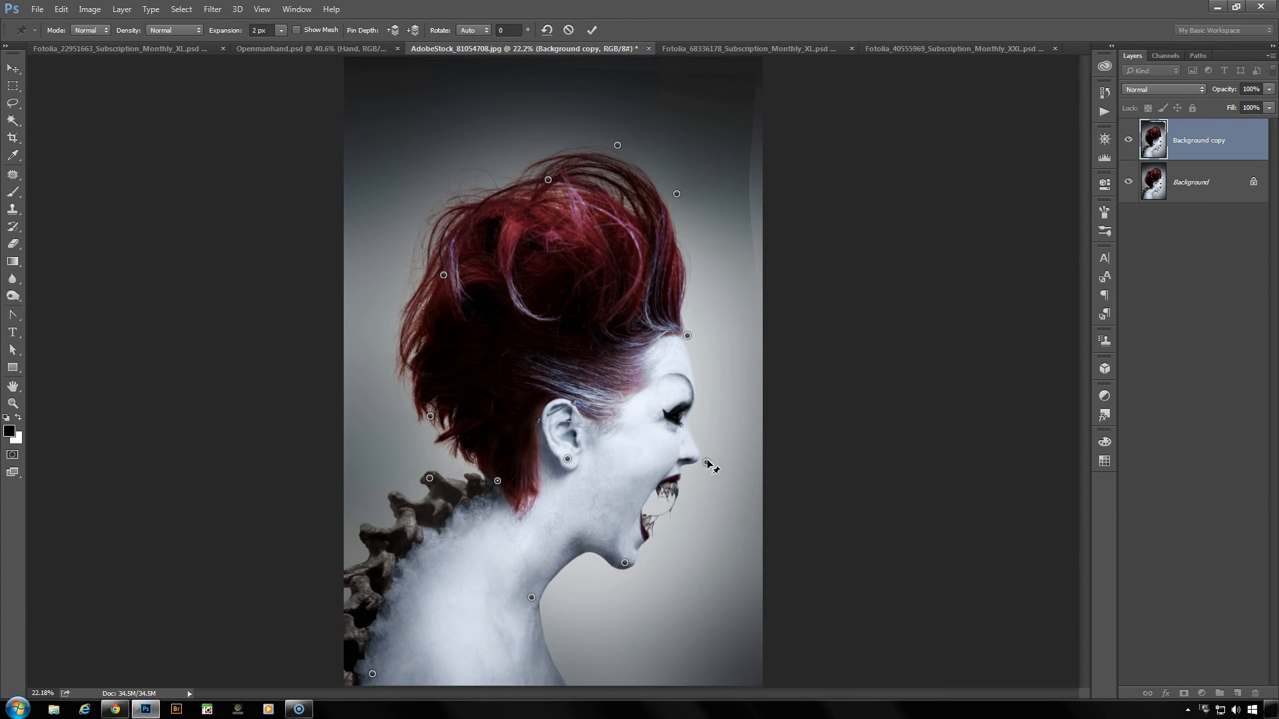
- Lengthen the nose forward and slightly down, pull the forehead hairline slightly inward, and lower the chin to open the jaw wider
drag(707, 461, 718, 473)
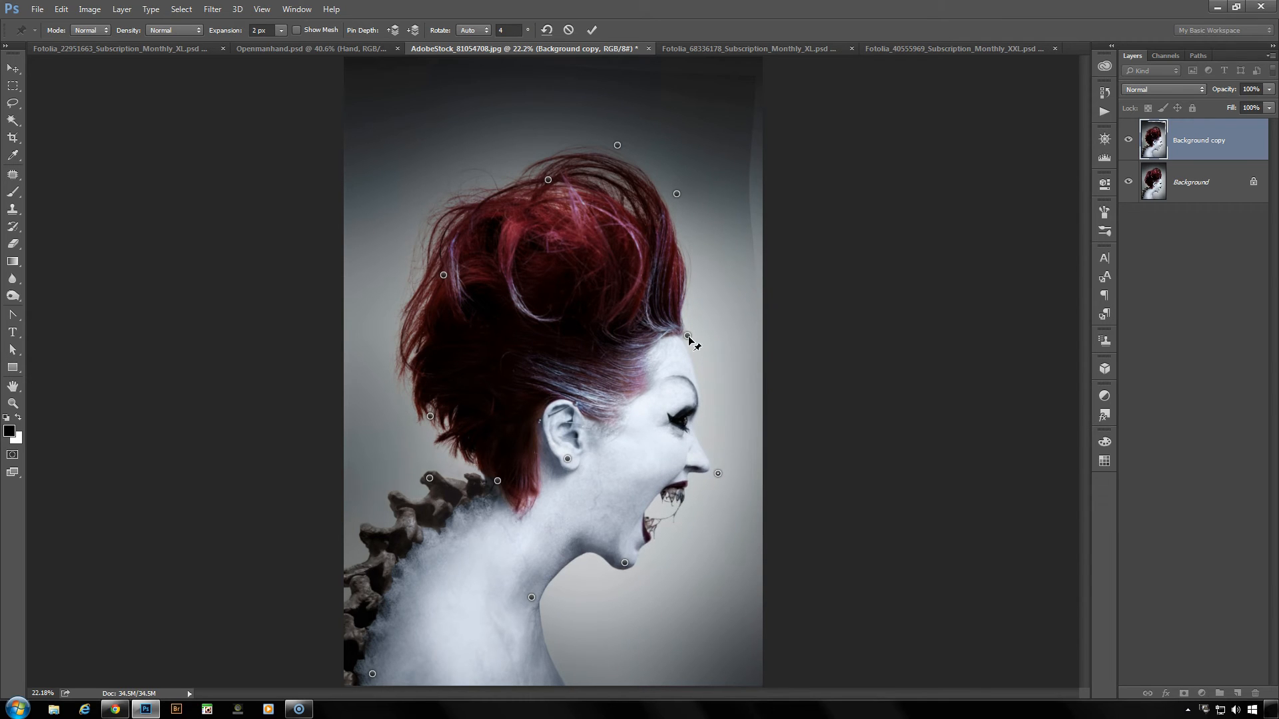
drag(687, 336, 673, 333)
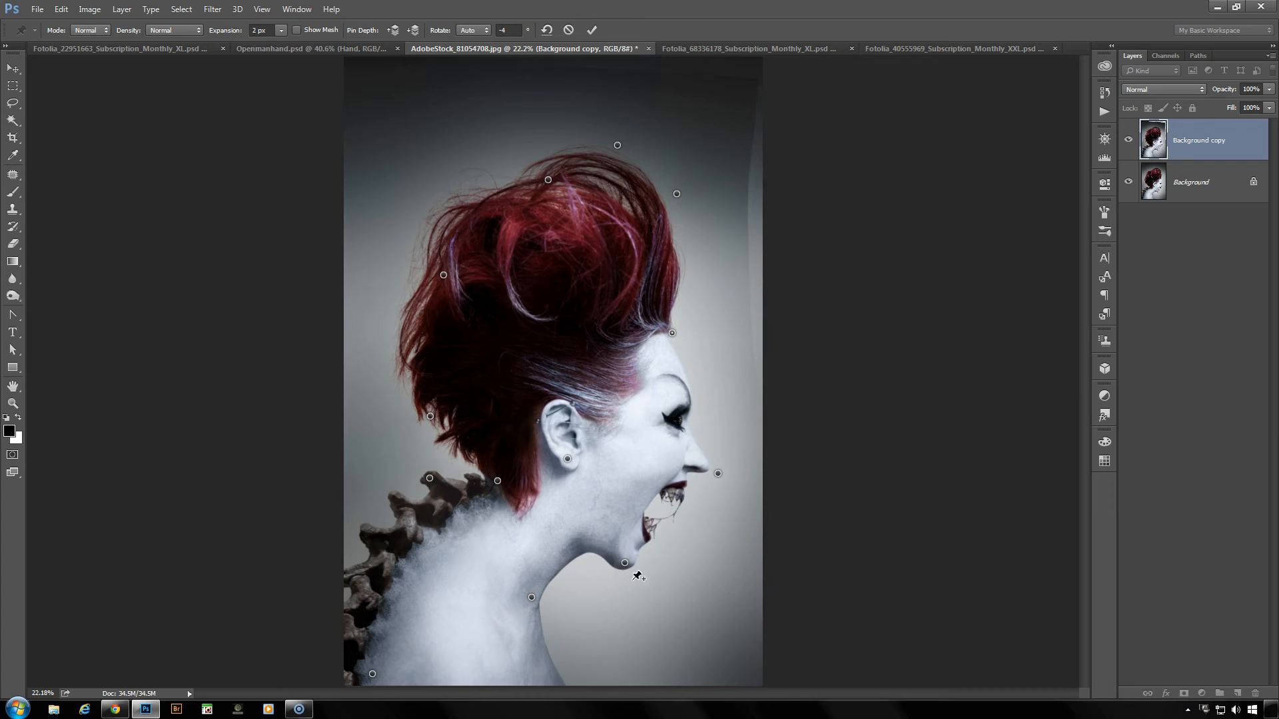
drag(625, 564, 625, 577)
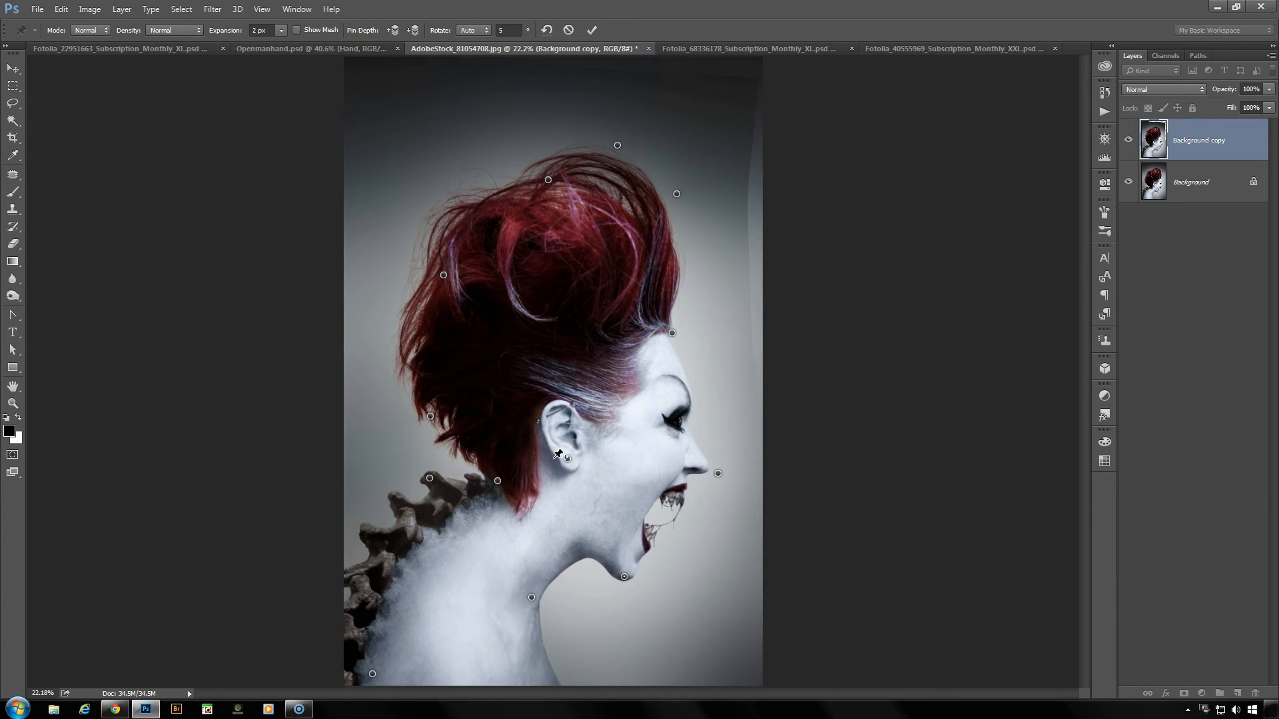
- Nudge the earlobe pin slightly up, pin the top of the ear and stretch it up and back into a point, and commit the warp
drag(567, 459, 567, 455)
click(555, 402)
drag(554, 402, 549, 380)
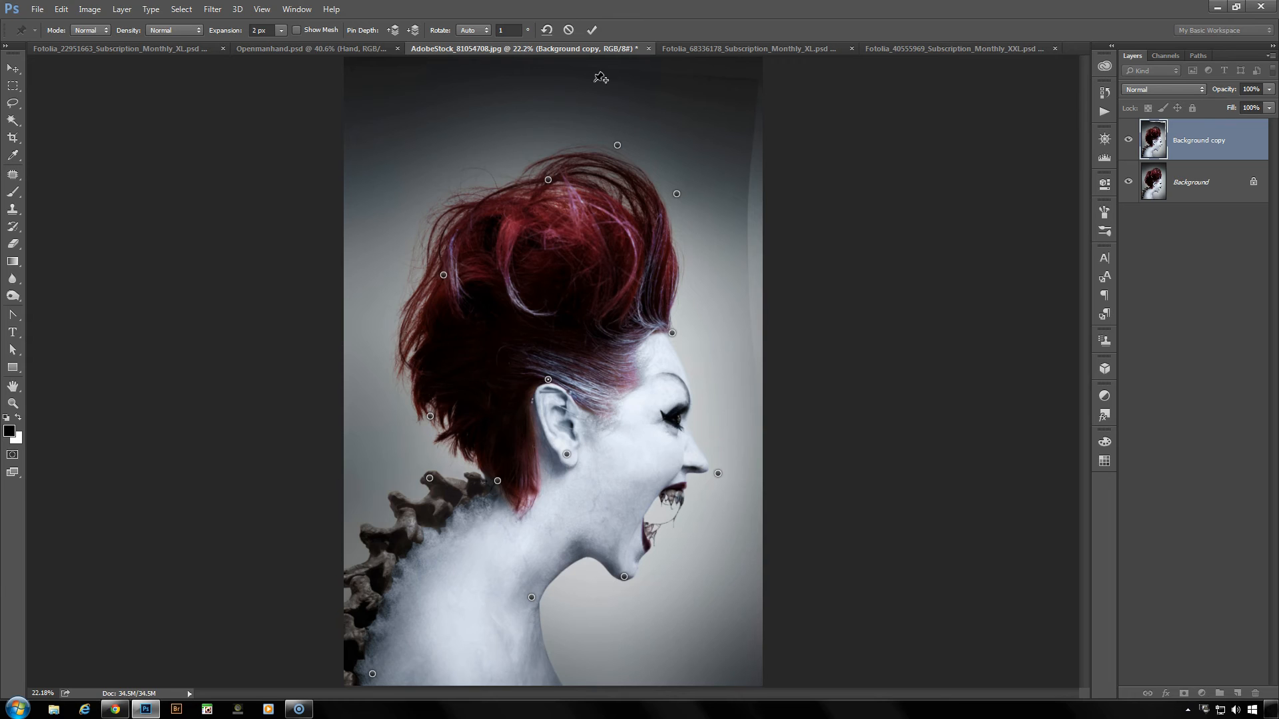
click(592, 30)
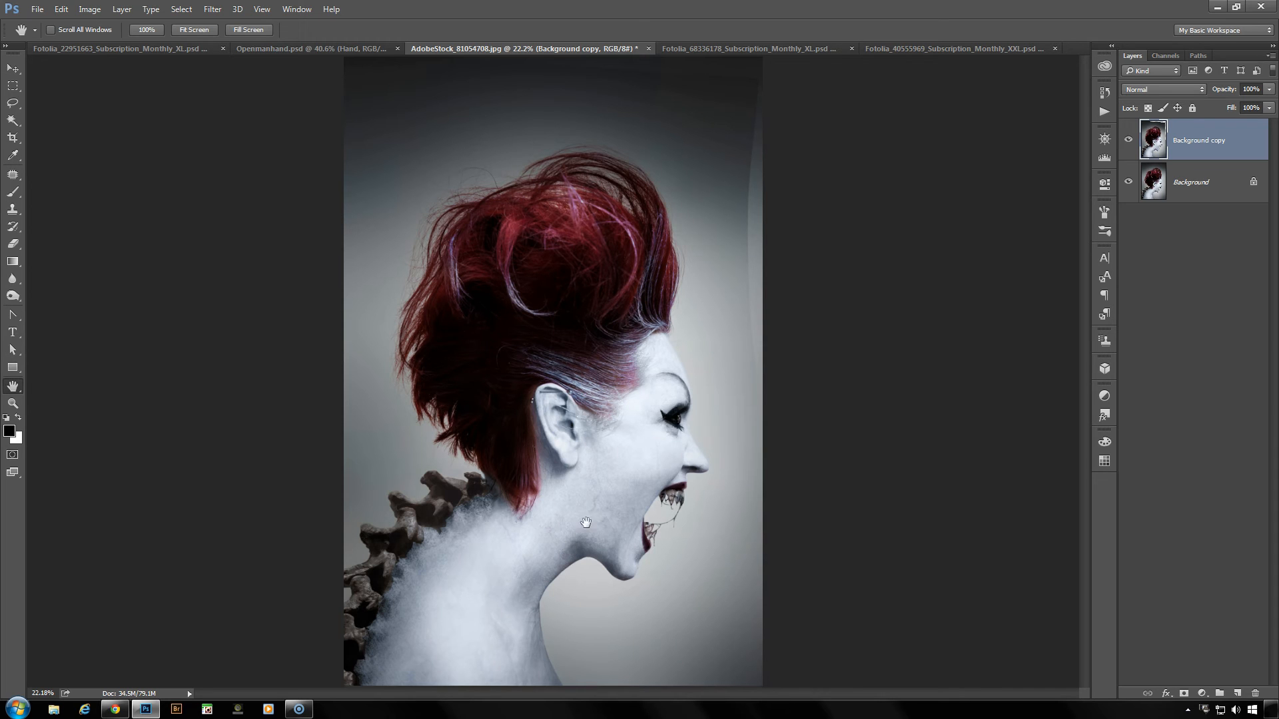
- Toggle the visibility of the Background copy layer several times to compare the warped portrait with the original
click(1128, 141)
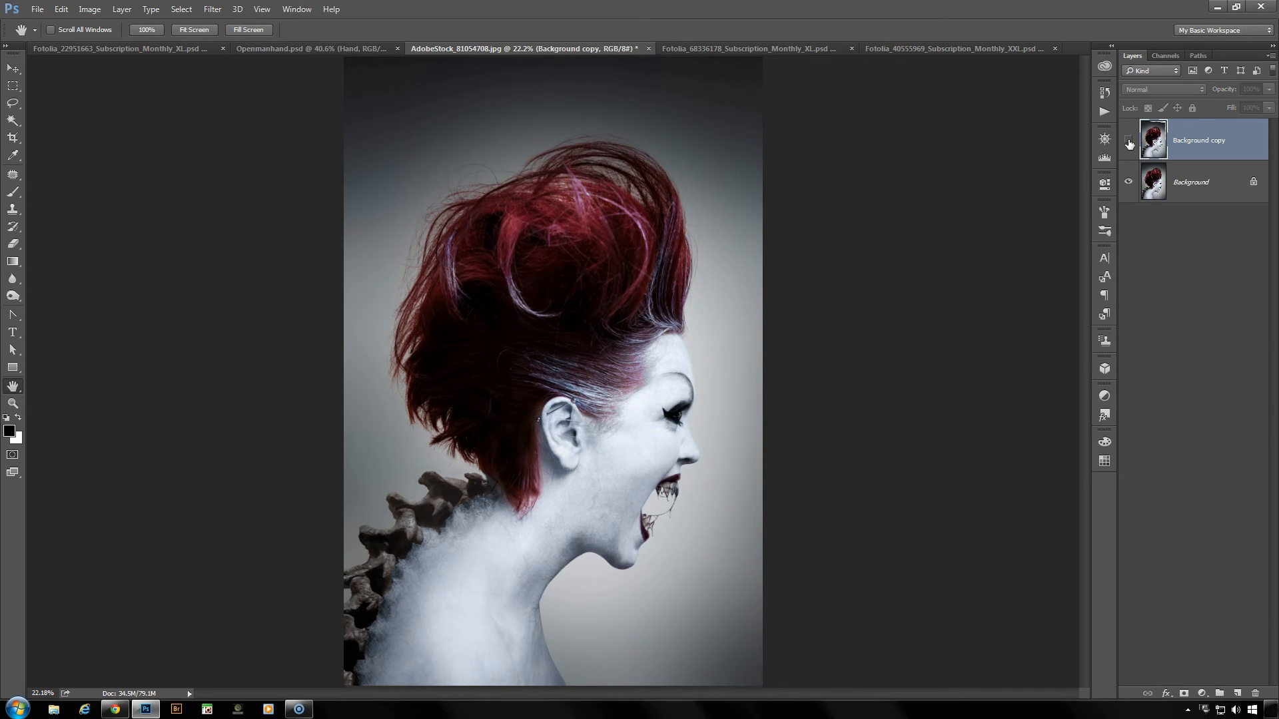
click(1128, 141)
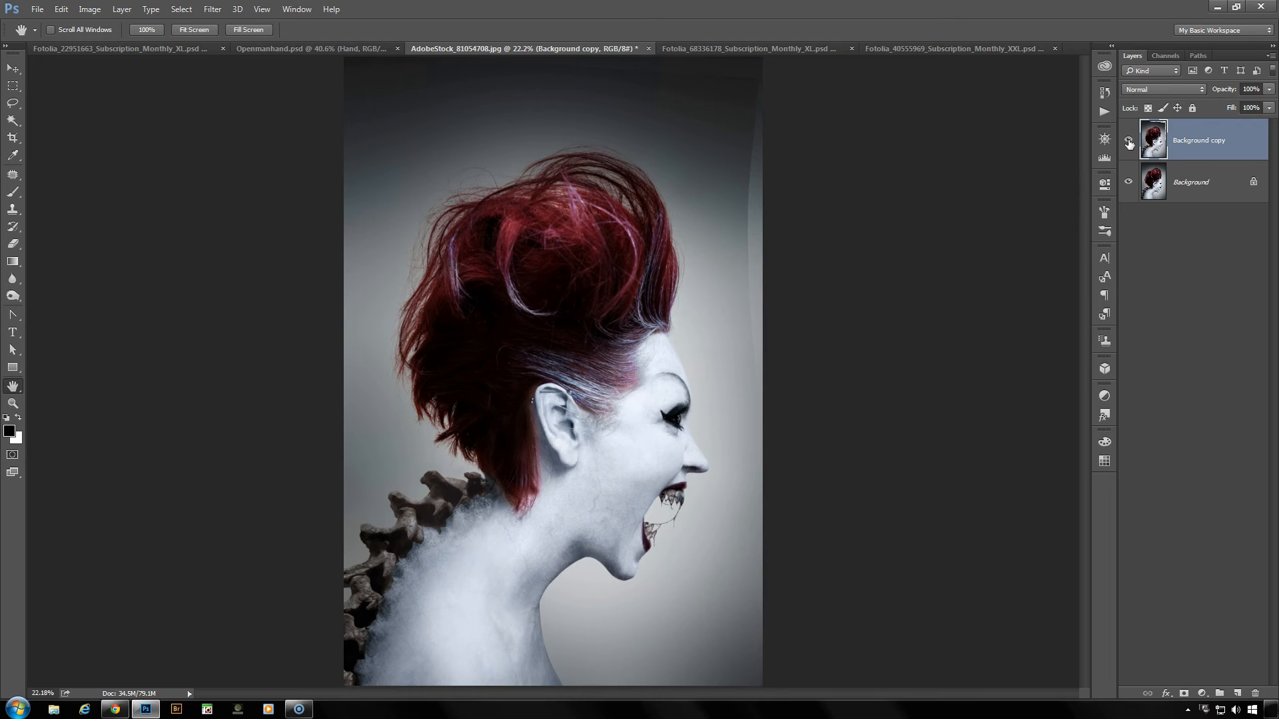
click(1129, 141)
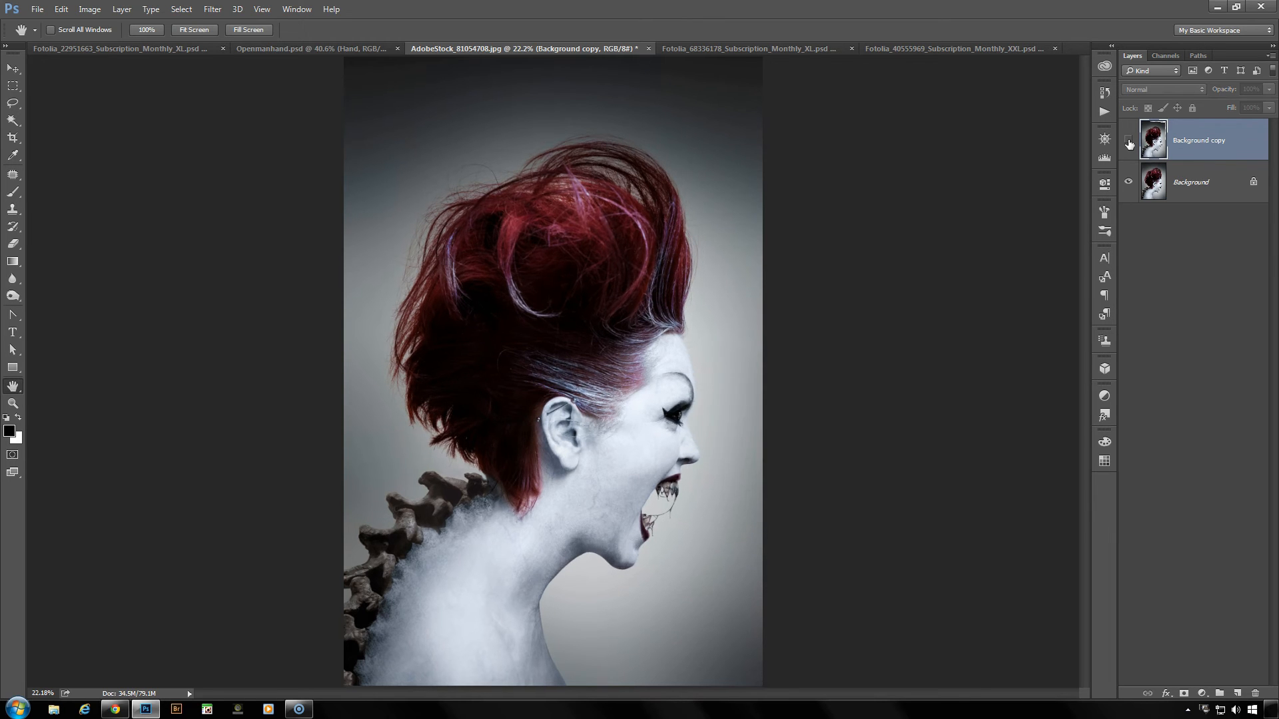
click(1128, 142)
click(1128, 142)
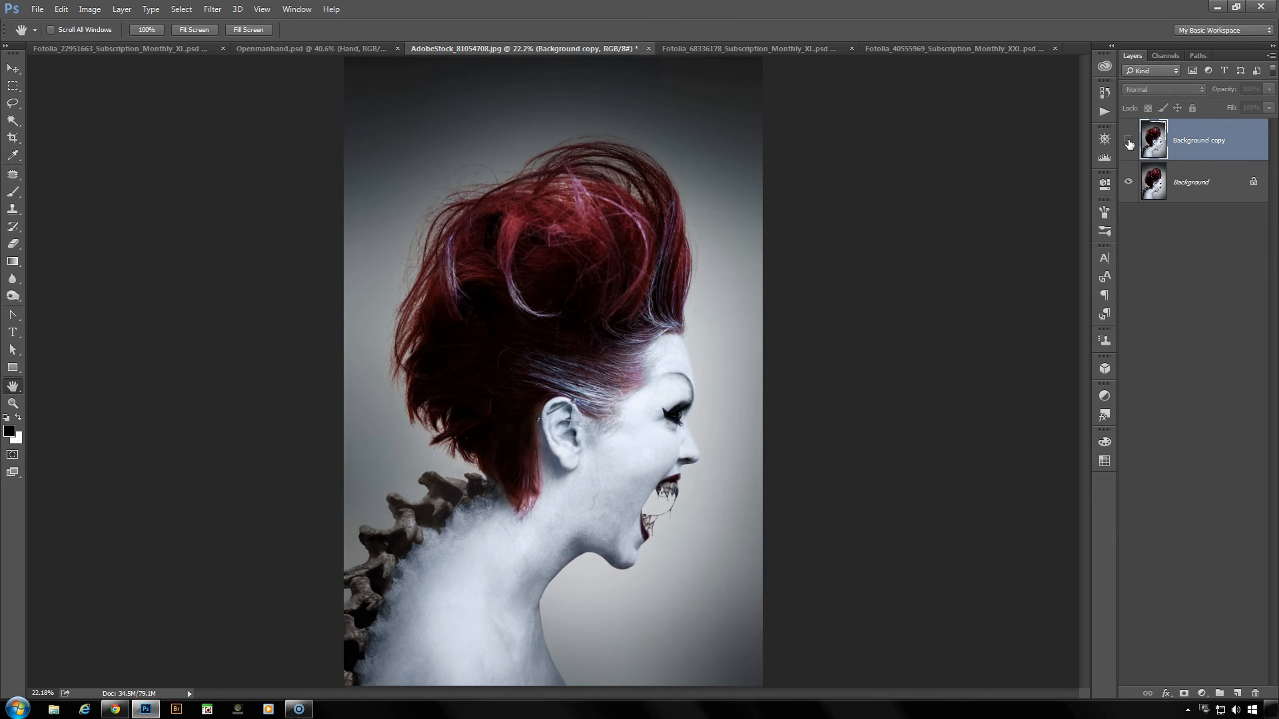
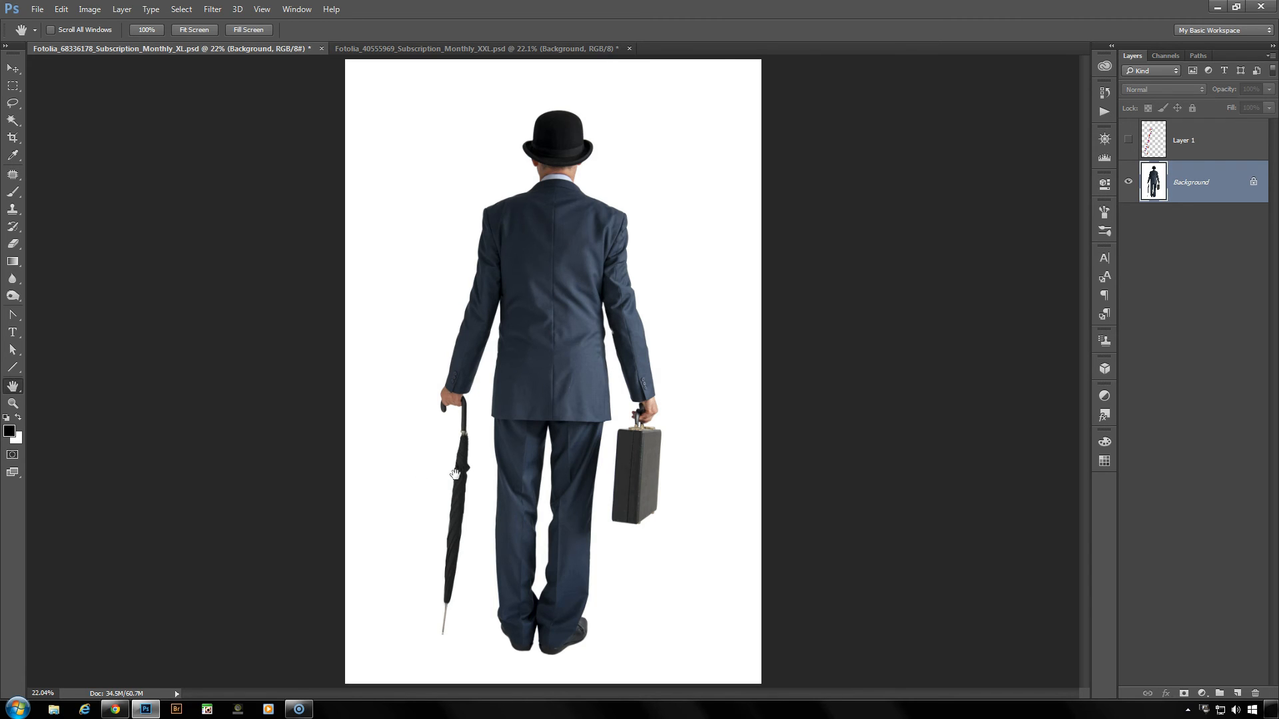
- Show Layer 1 to examine its guide lines along the umbrella's current and intended angles, and hide the layer again
click(1129, 139)
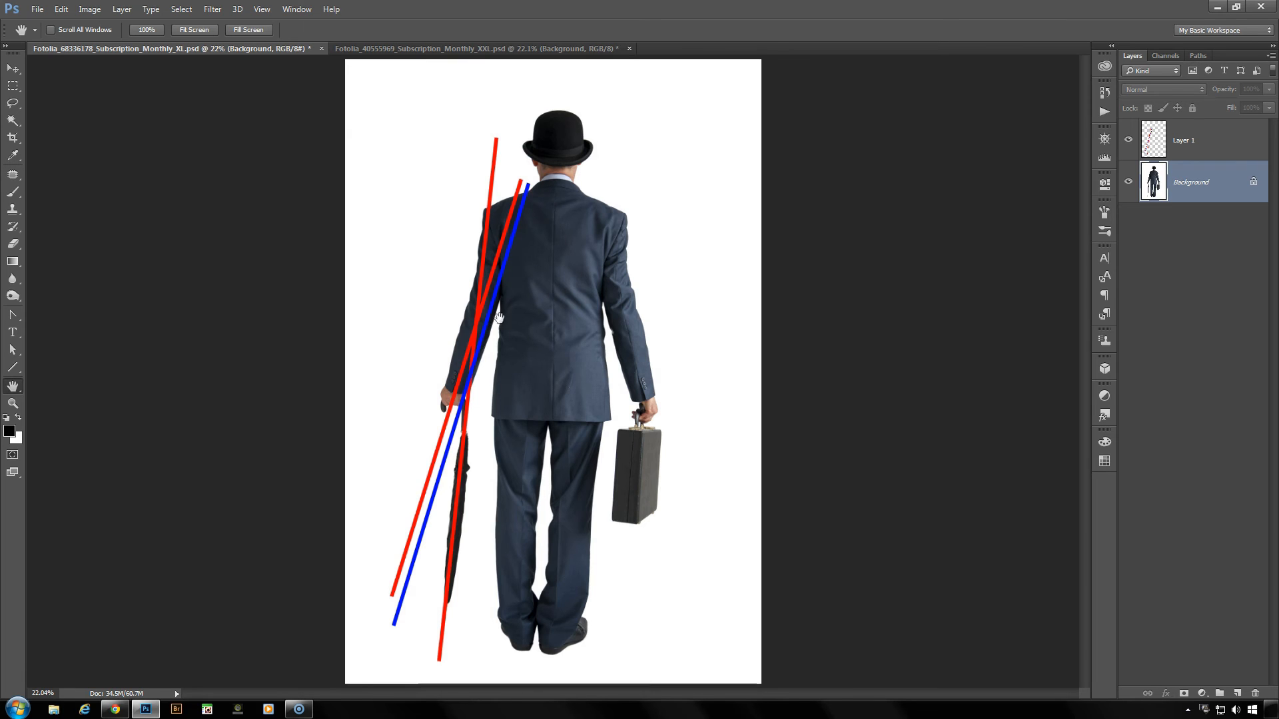
scroll(494, 413, up, 1)
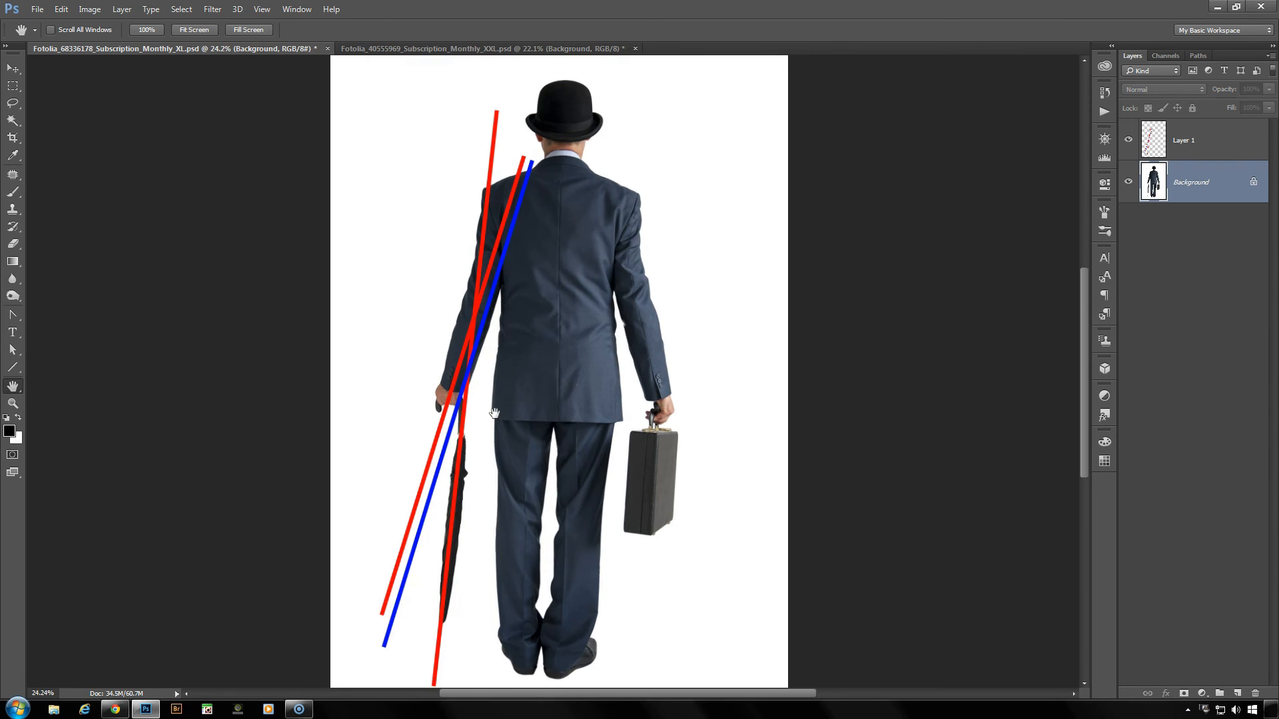
scroll(494, 413, down, 1)
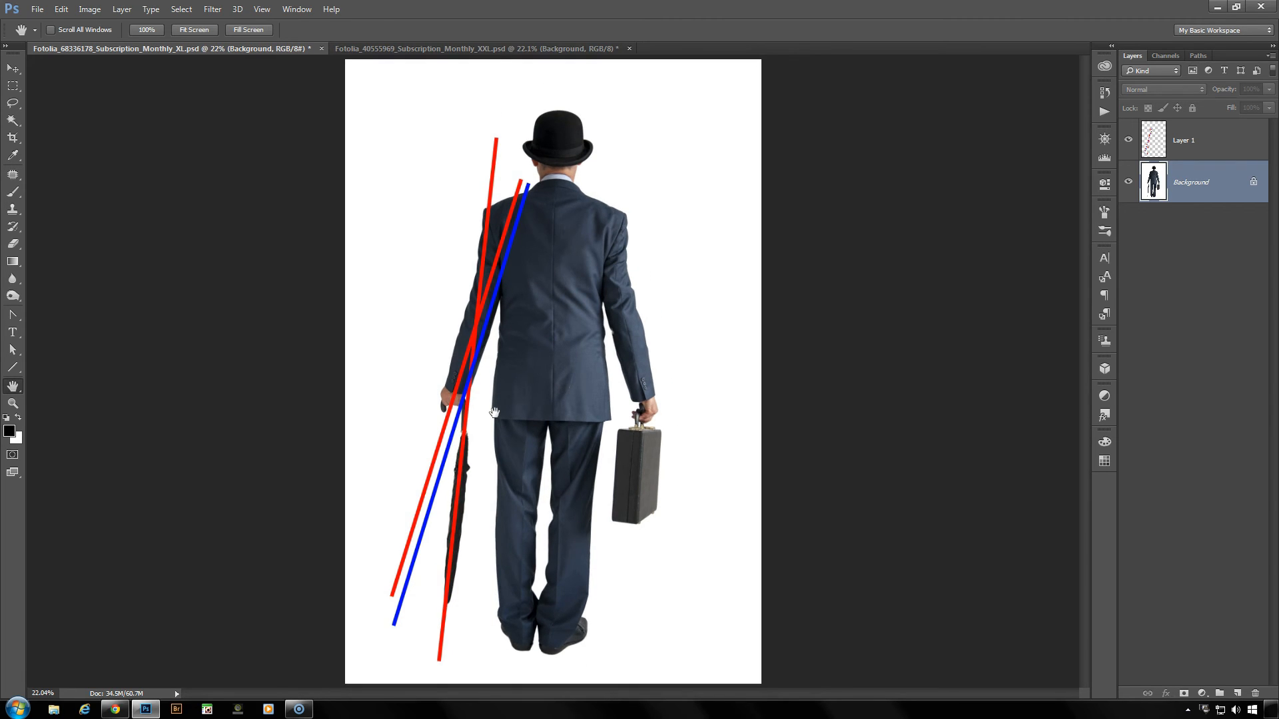
click(1129, 142)
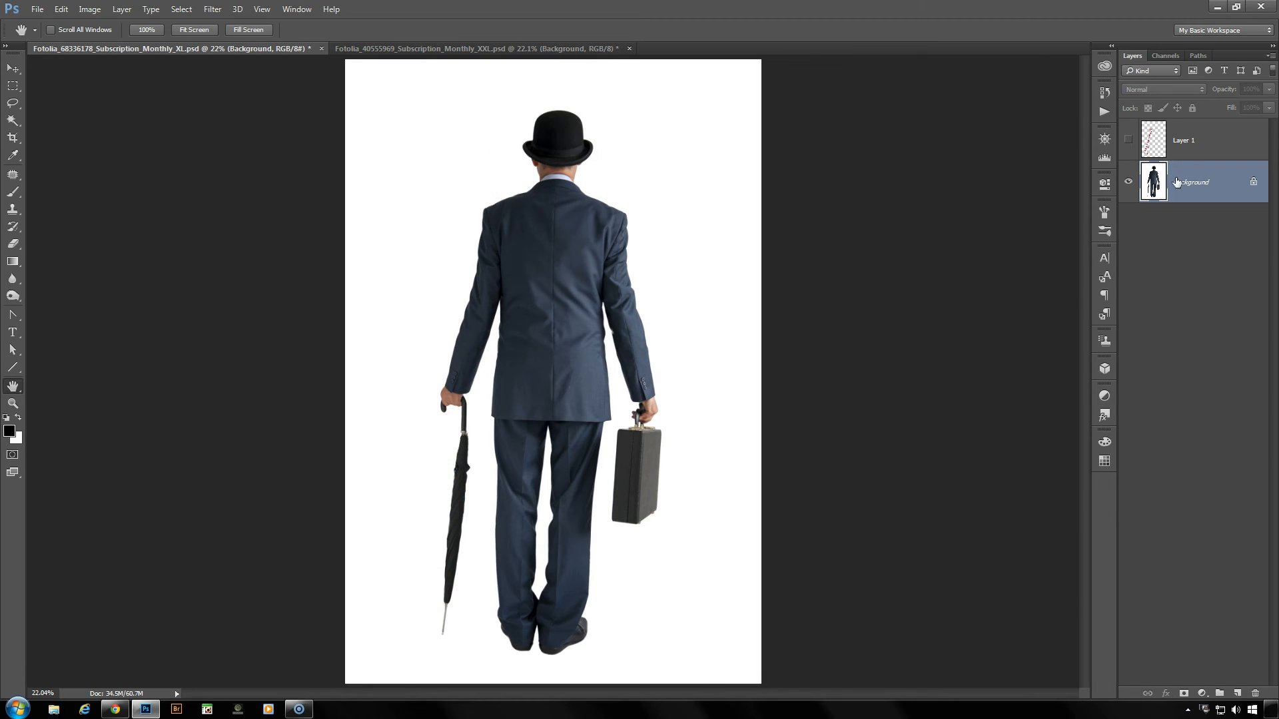
- Duplicate the Background layer of the businessman image
drag(1204, 188, 1240, 693)
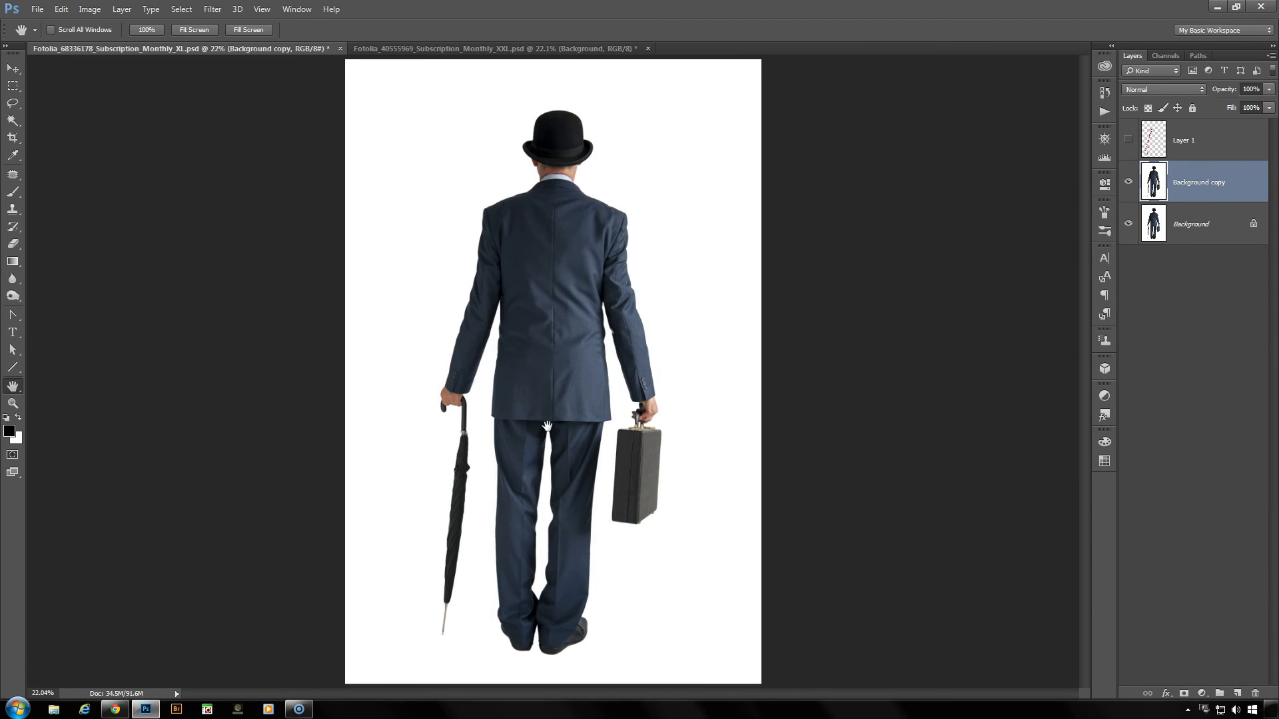
scroll(547, 427, up, 8)
drag(531, 452, 642, 261)
scroll(638, 268, down, 2)
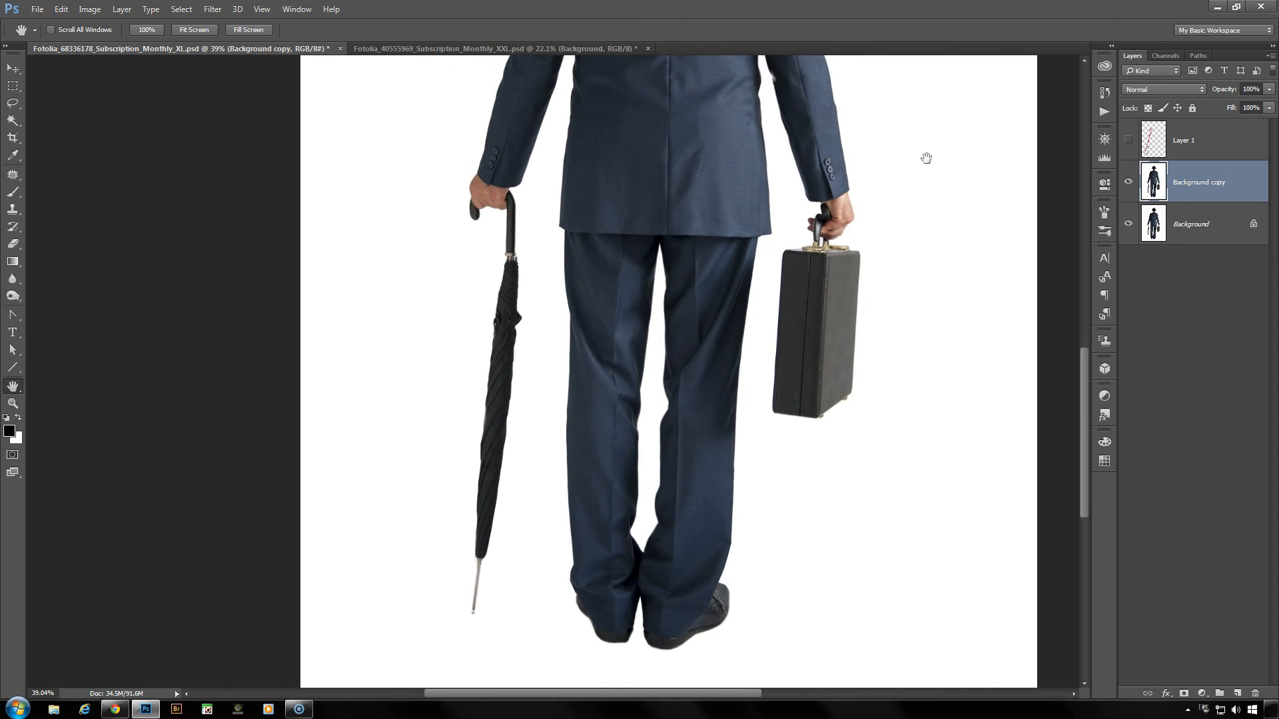
- Show the guide lines on Layer 1 and lower the layer's opacity to 33%
click(1129, 140)
drag(1229, 92, 1277, 106)
click(1212, 154)
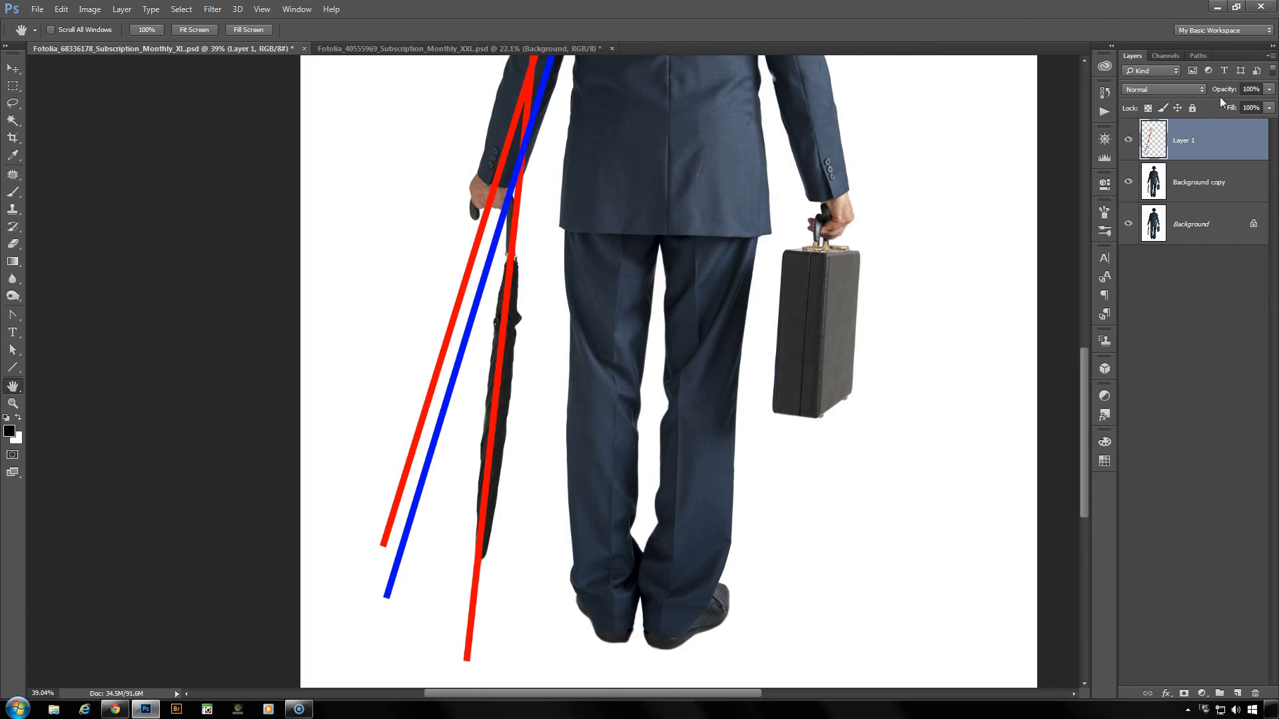
drag(1225, 93, 1180, 93)
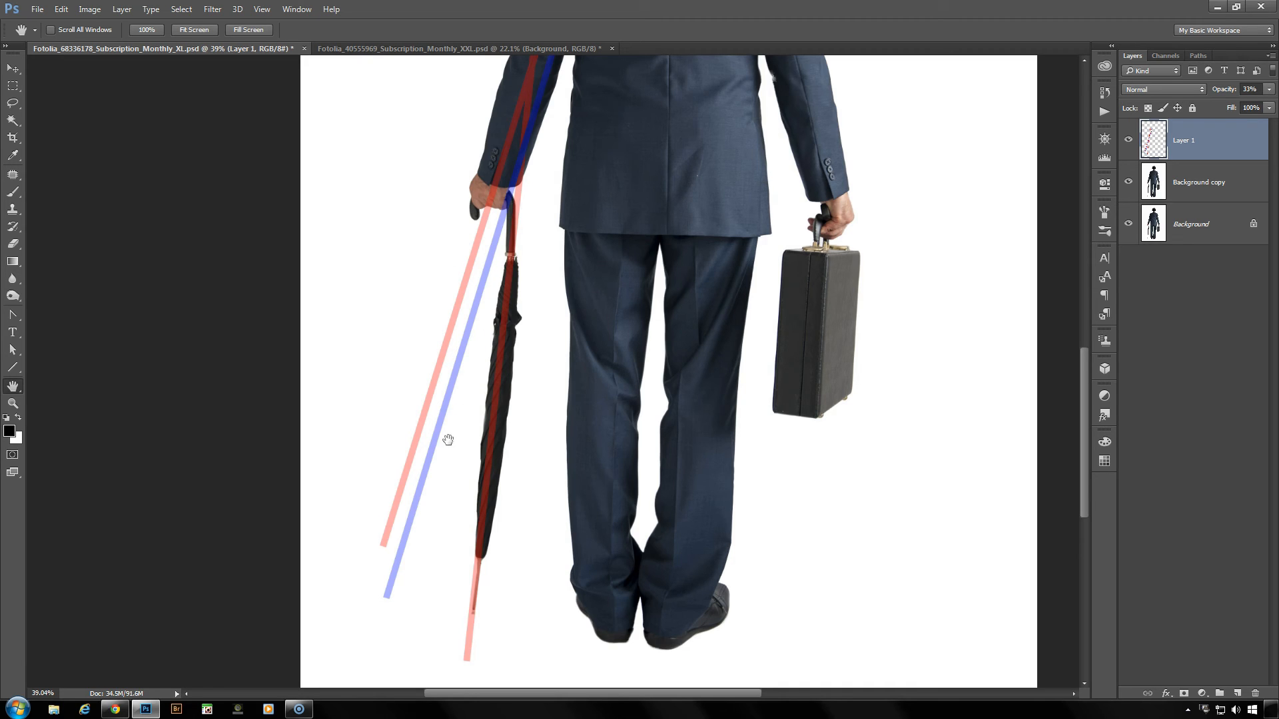
- Start Puppet Warp on the Background copy layer and pin the hand, the upper umbrella canopy and the umbrella tip
click(1204, 195)
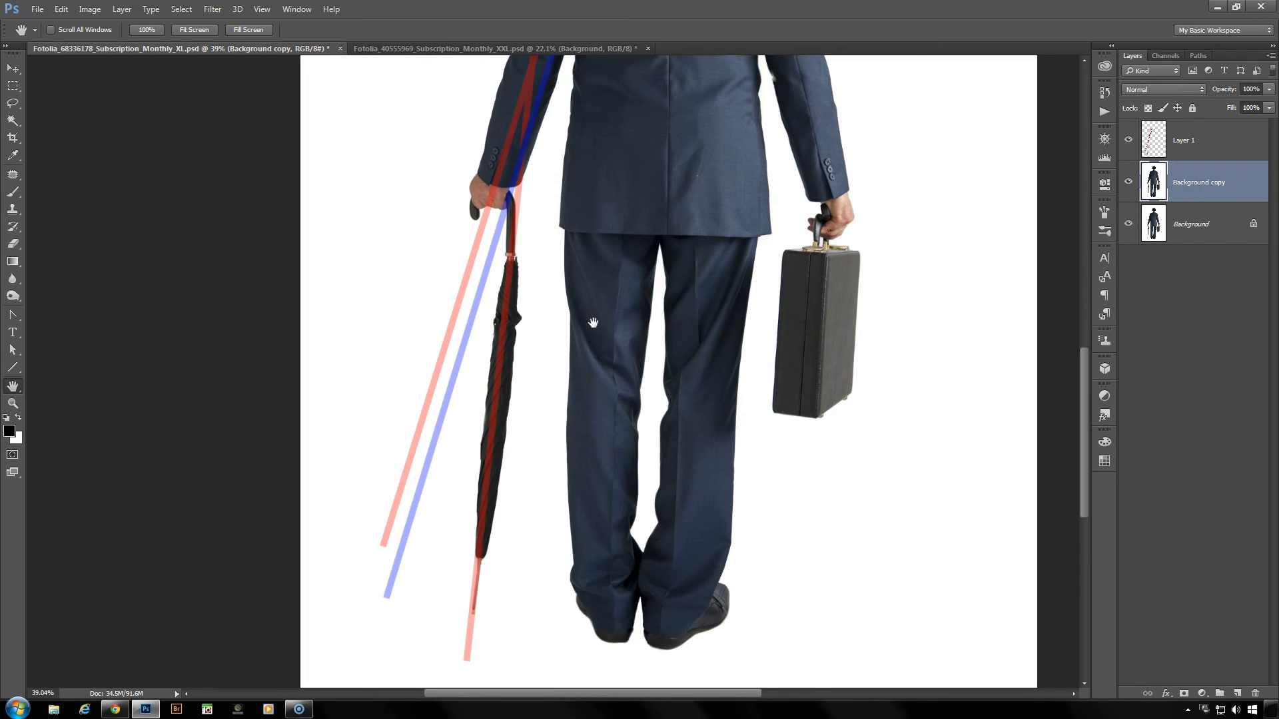
key(ctrl+alt+p)
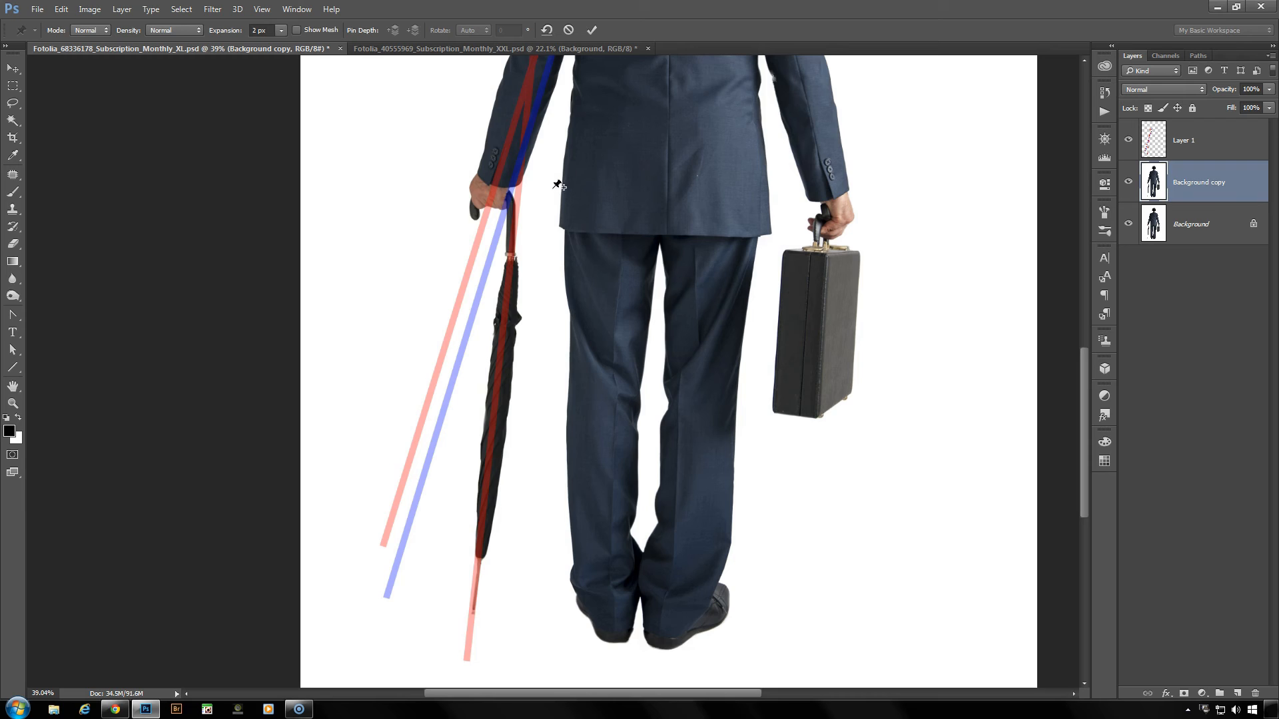
click(489, 214)
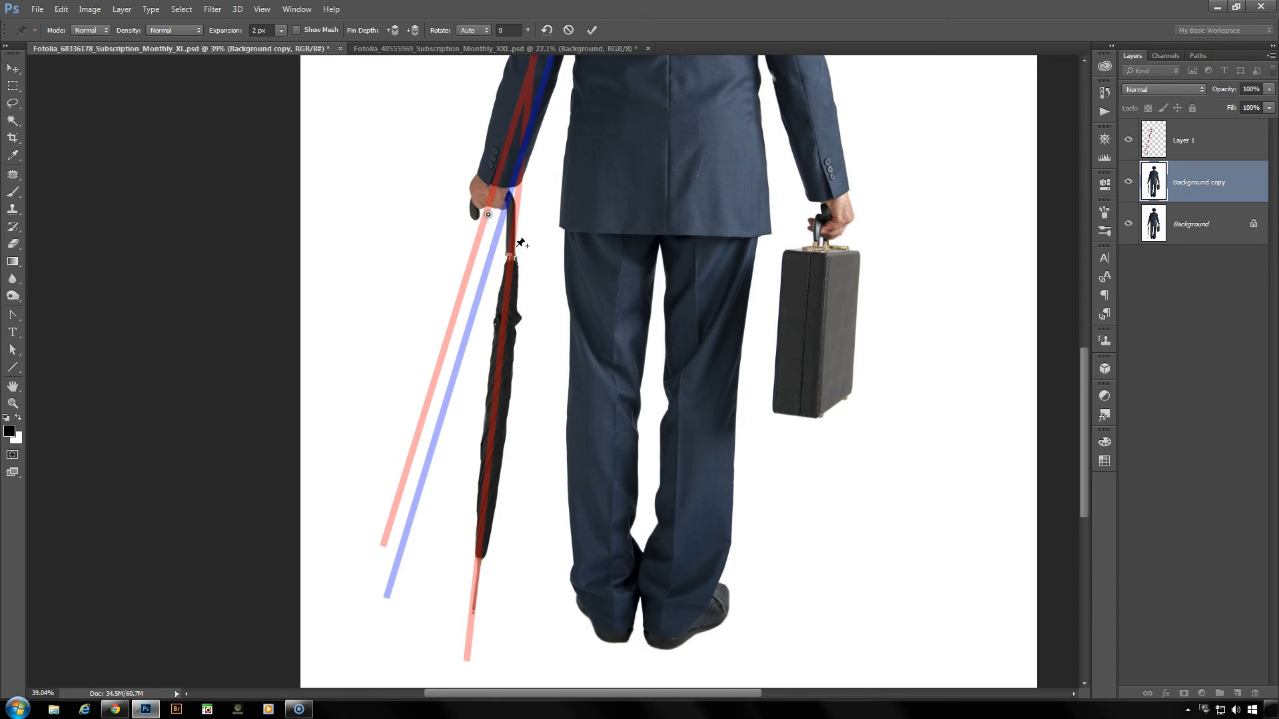
click(503, 328)
click(473, 616)
- Move the pin on the upper umbrella canopy outward, away from the legs, onto the blue guide line
shift+click(503, 328)
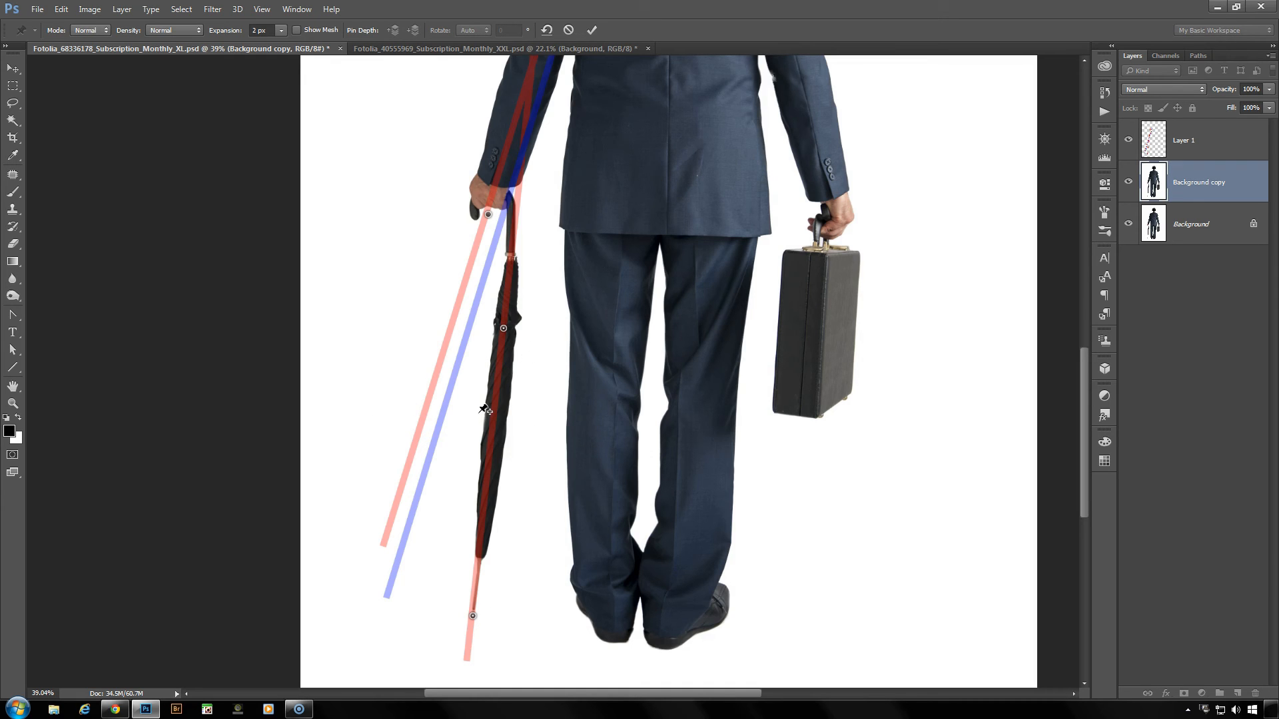
alt+click(504, 329)
drag(501, 329, 473, 330)
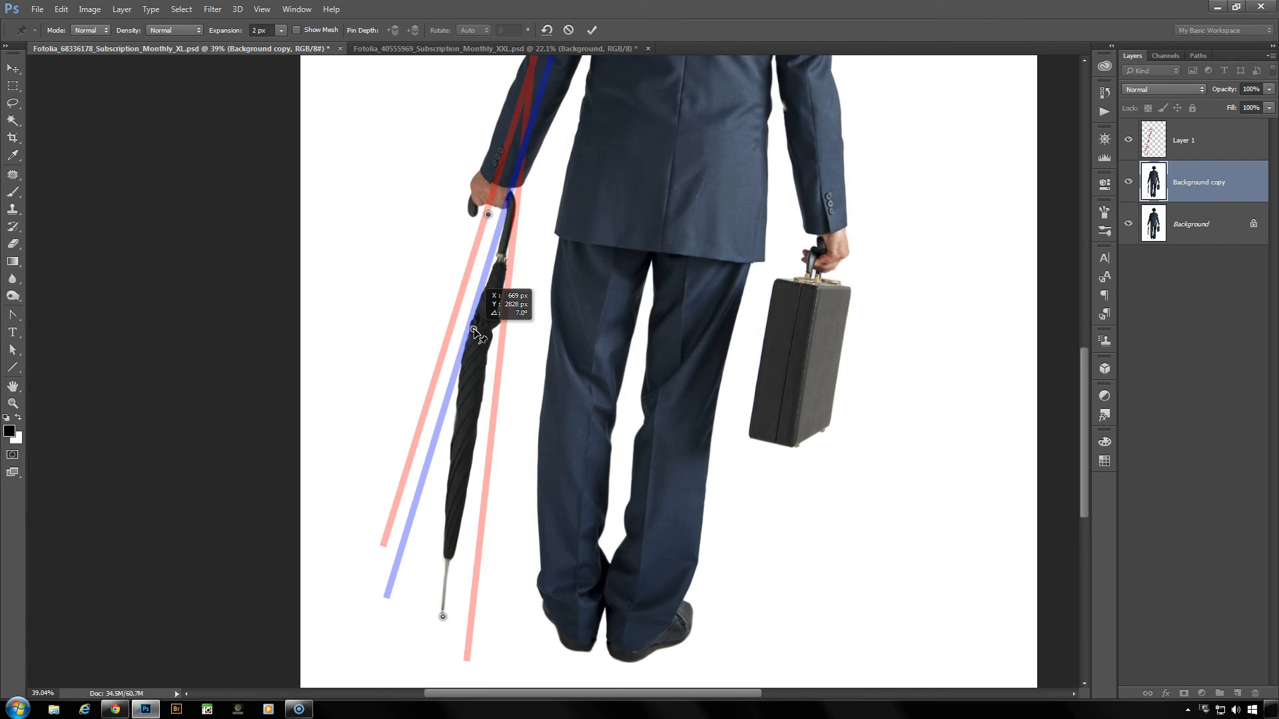
drag(474, 330, 474, 329)
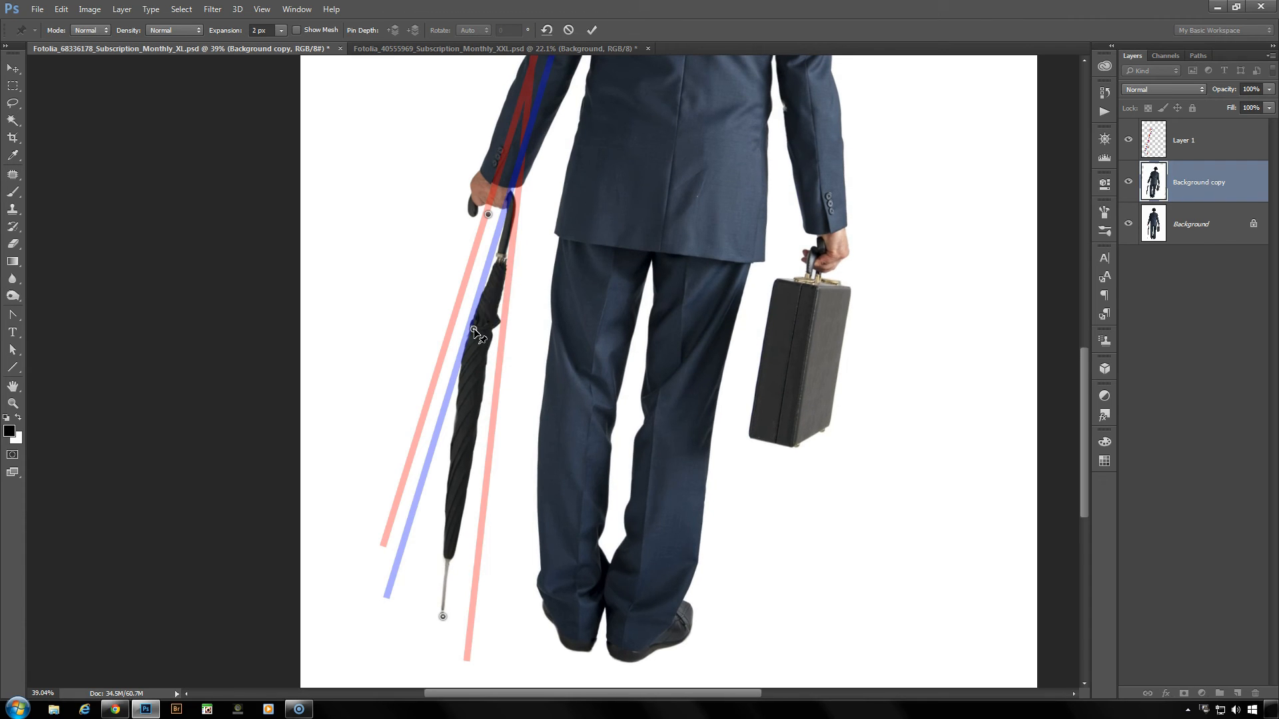
- Pin the metal collar below the umbrella handle and adjust it toward the blue guide line, and swing the tip pin outward to the line's end
click(504, 259)
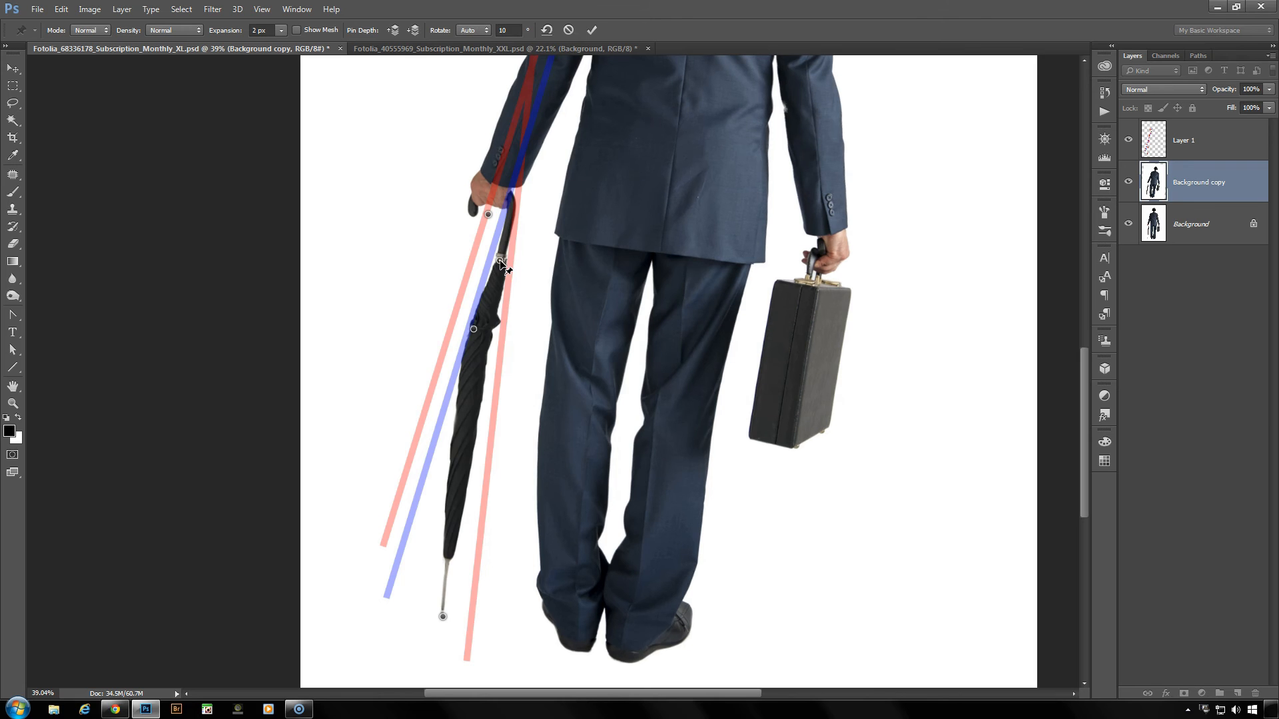
drag(499, 261, 493, 261)
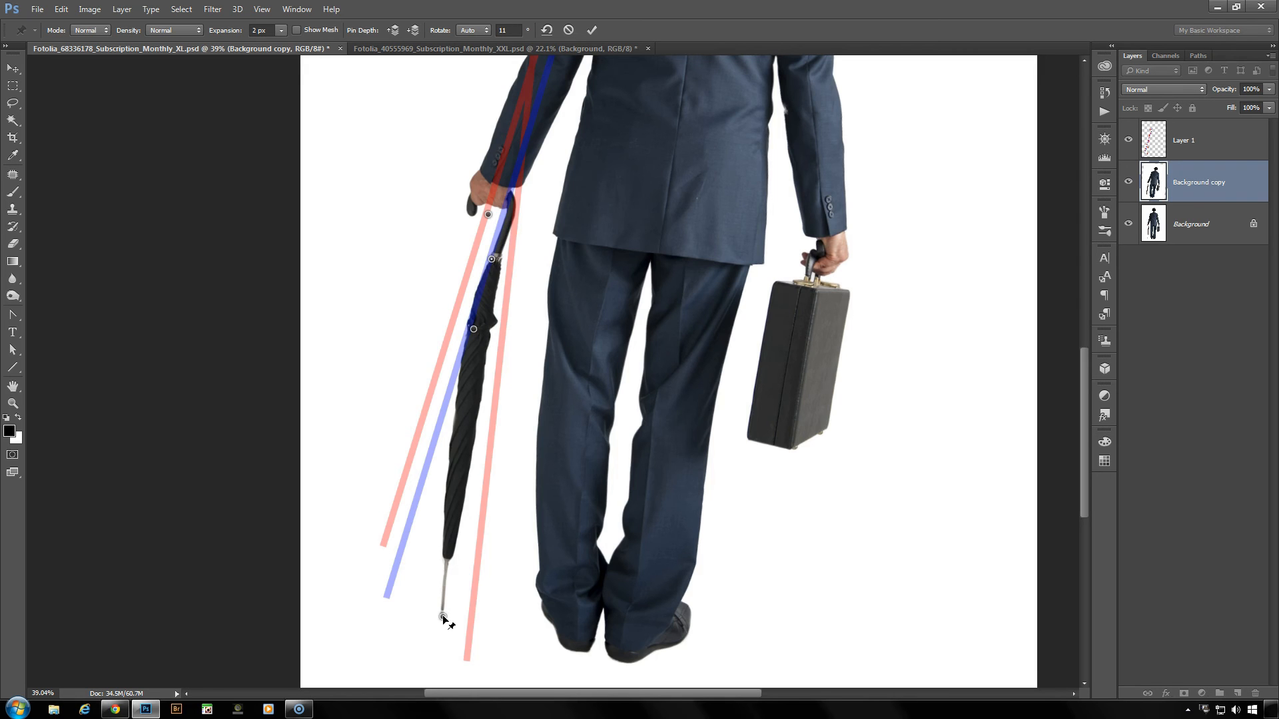
drag(443, 617, 391, 612)
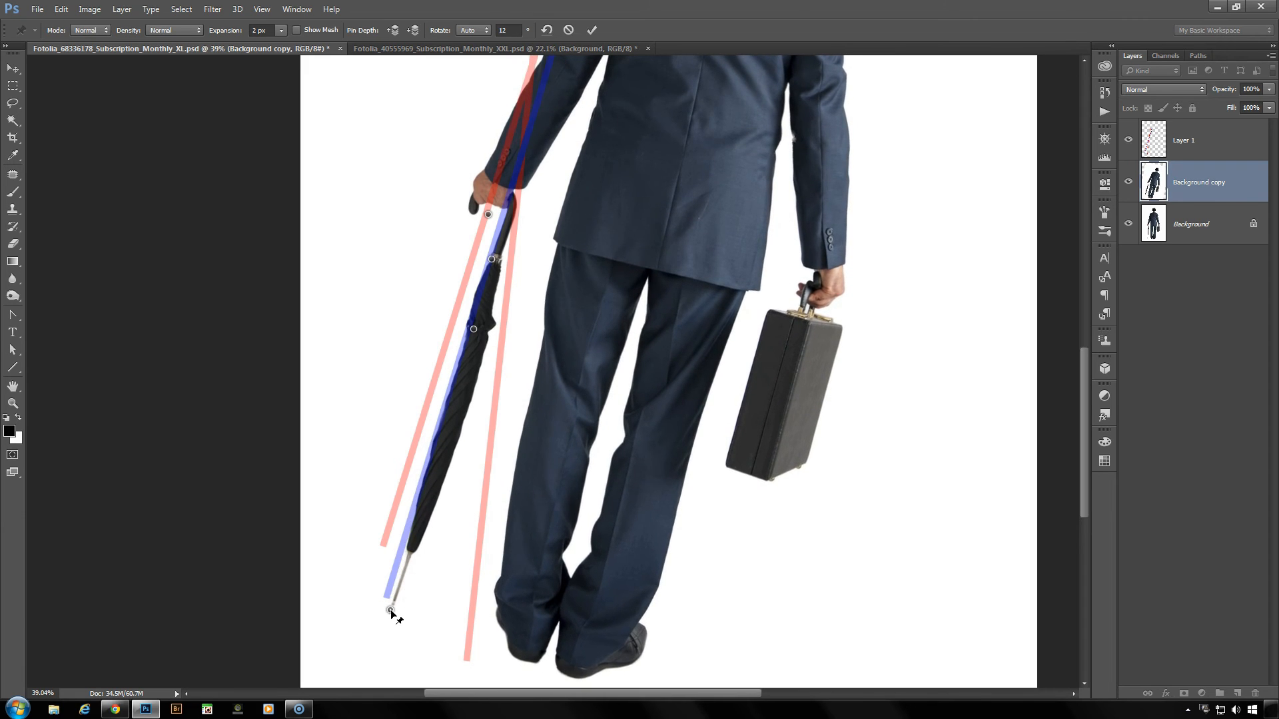
drag(495, 261, 495, 259)
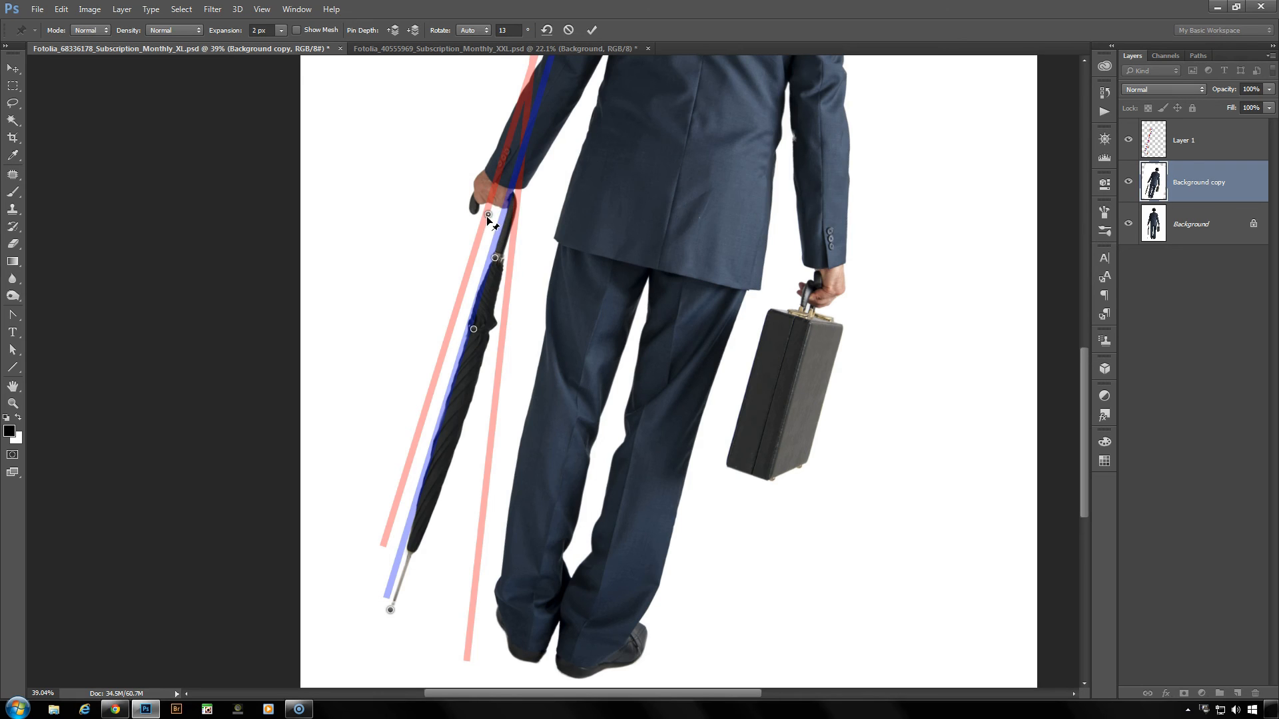
- Rotate the hand pin to 16° and commit the warp
click(488, 215)
drag(458, 217, 435, 214)
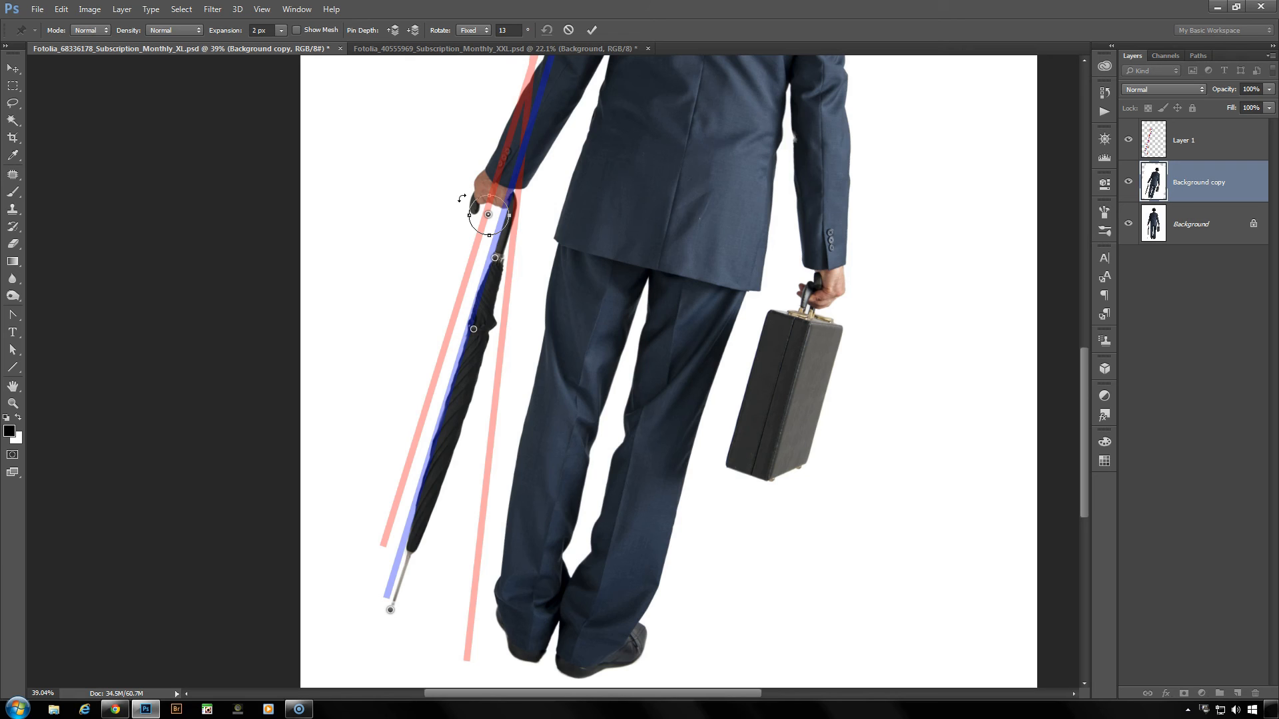
mouse_move(461, 200)
mouse_down()
mouse_move(510, 195)
mouse_move(528, 242)
mouse_move(479, 267)
mouse_move(394, 242)
mouse_move(407, 178)
mouse_move(428, 168)
mouse_move(447, 186)
mouse_up()
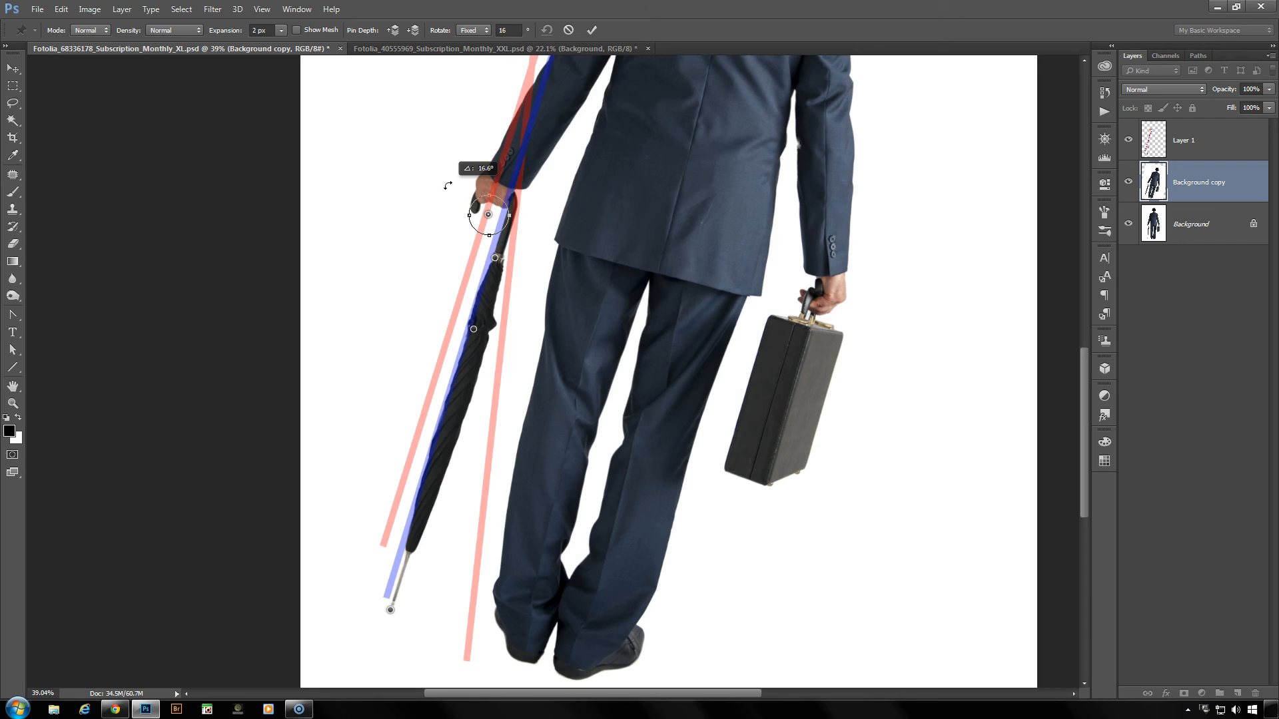
drag(448, 186, 451, 185)
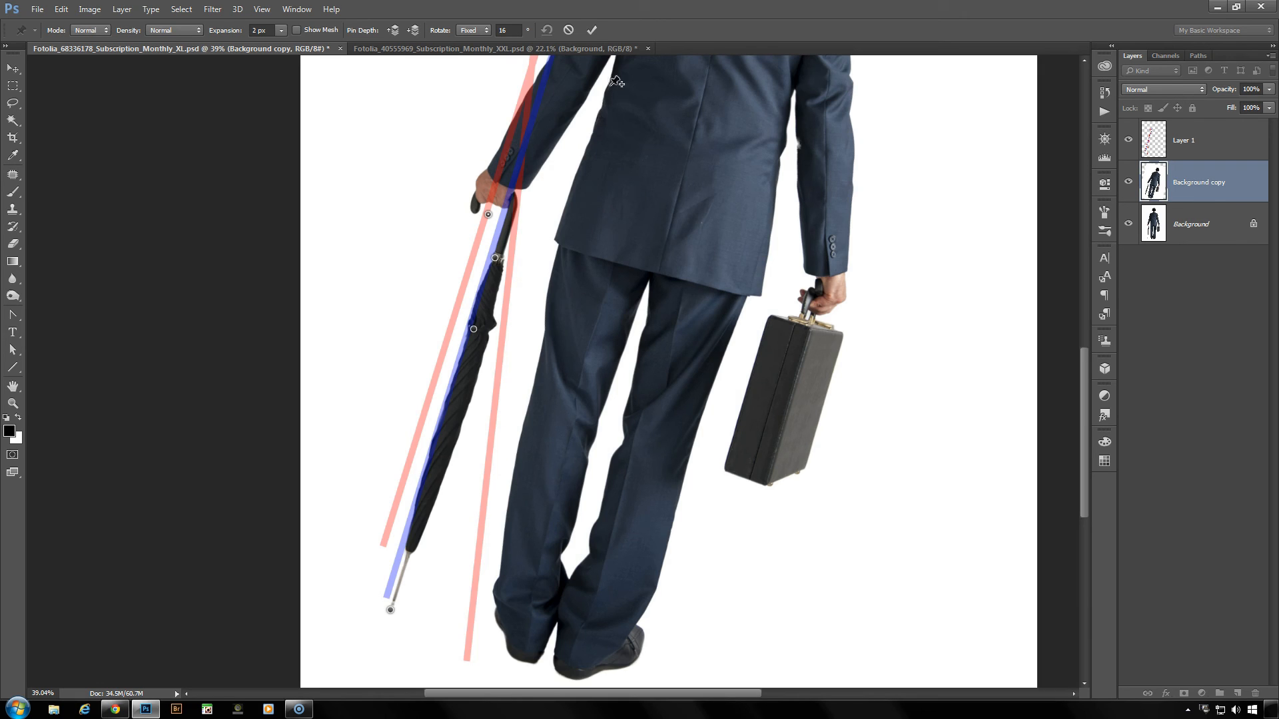
click(592, 29)
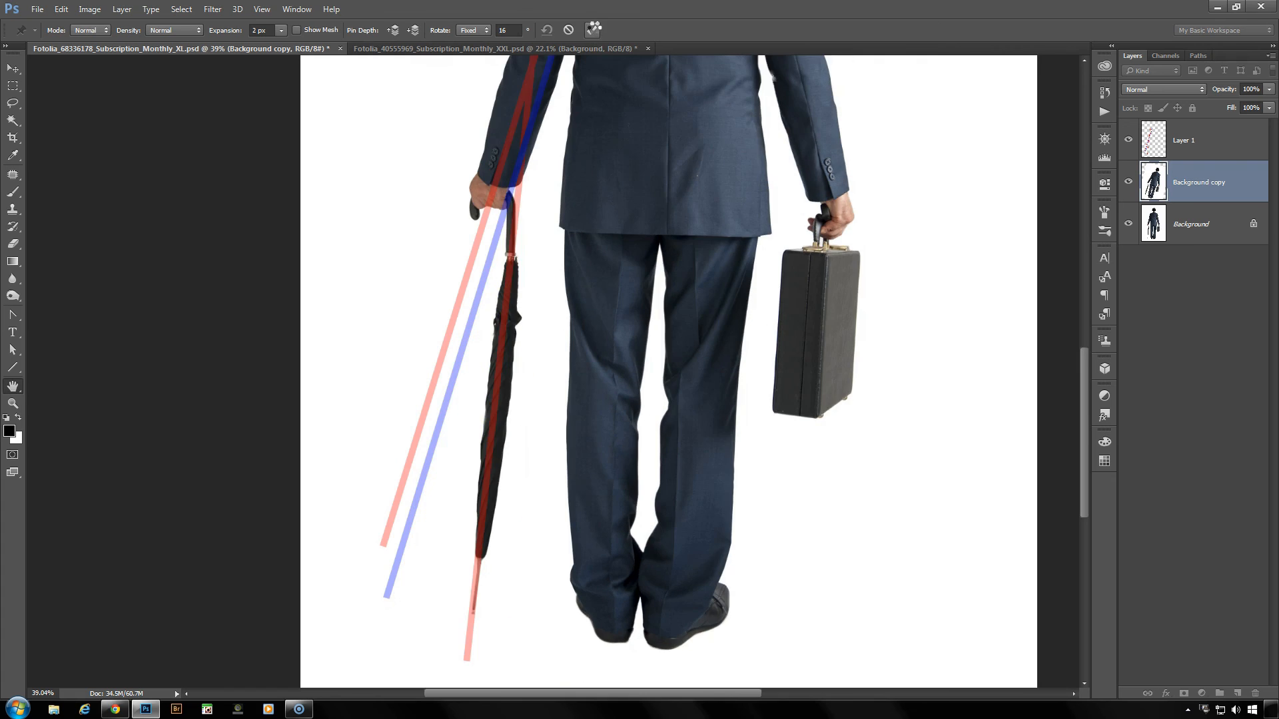
key(h)
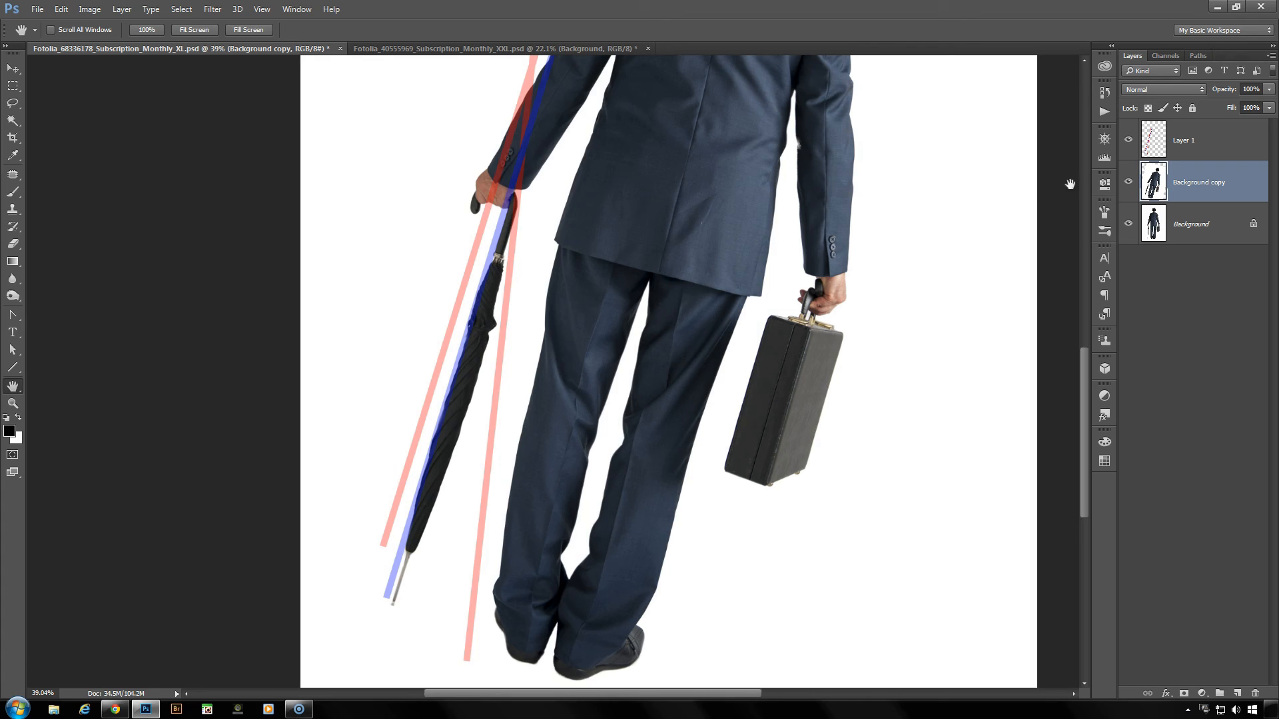
- Hide Layer 1 and add a black layer mask to the Background copy layer
click(1129, 141)
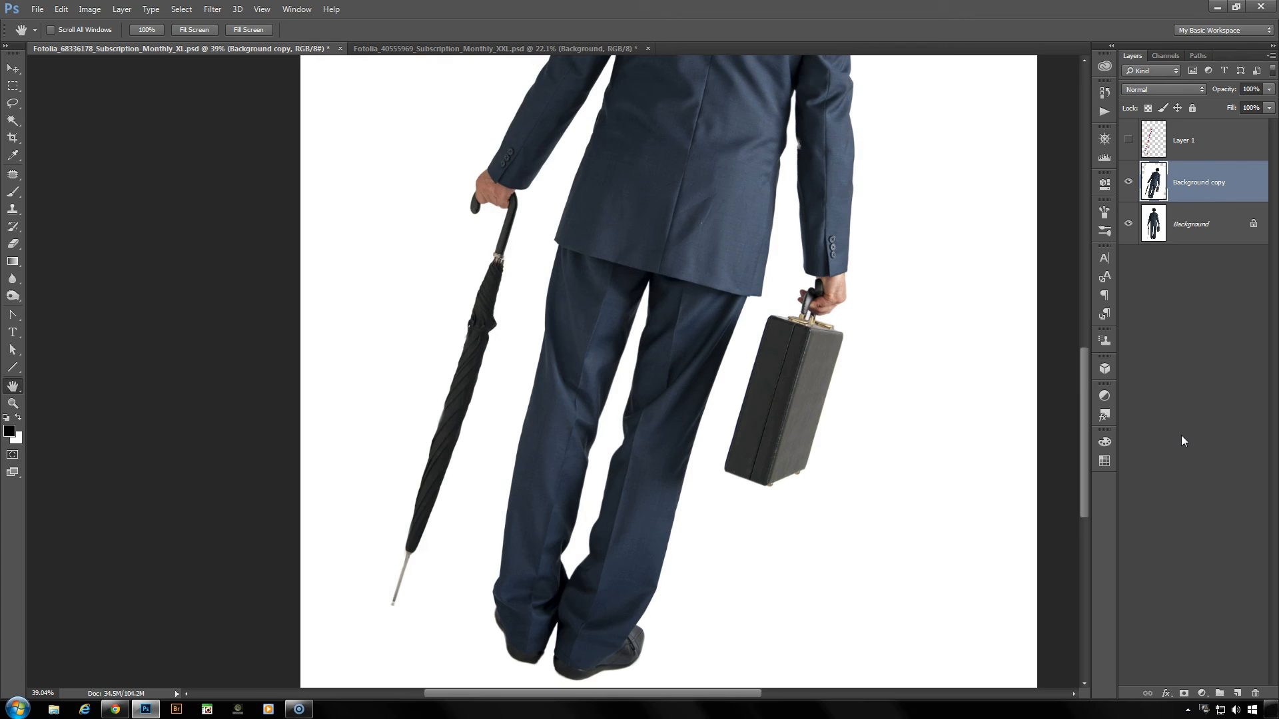
alt+click(1184, 695)
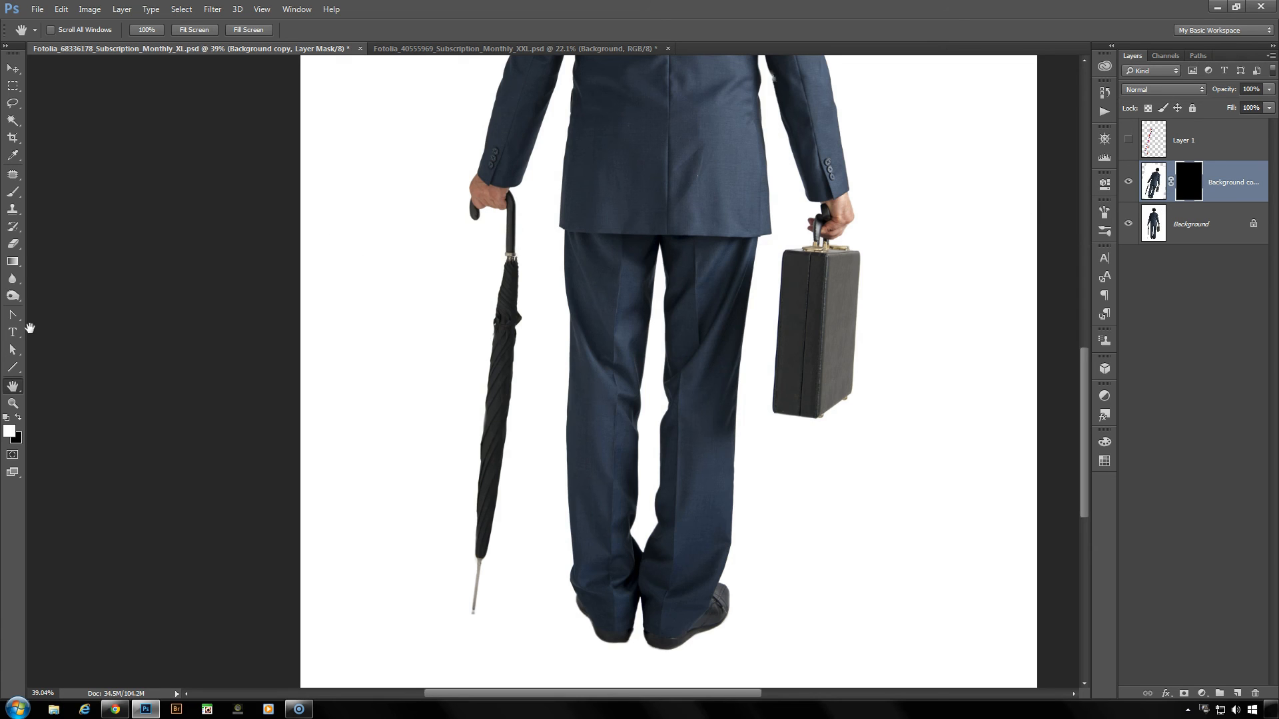
- Paint white on the mask with a soft 300 px brush along the tilted umbrella and its handle to reveal them
click(13, 192)
right_click(449, 282)
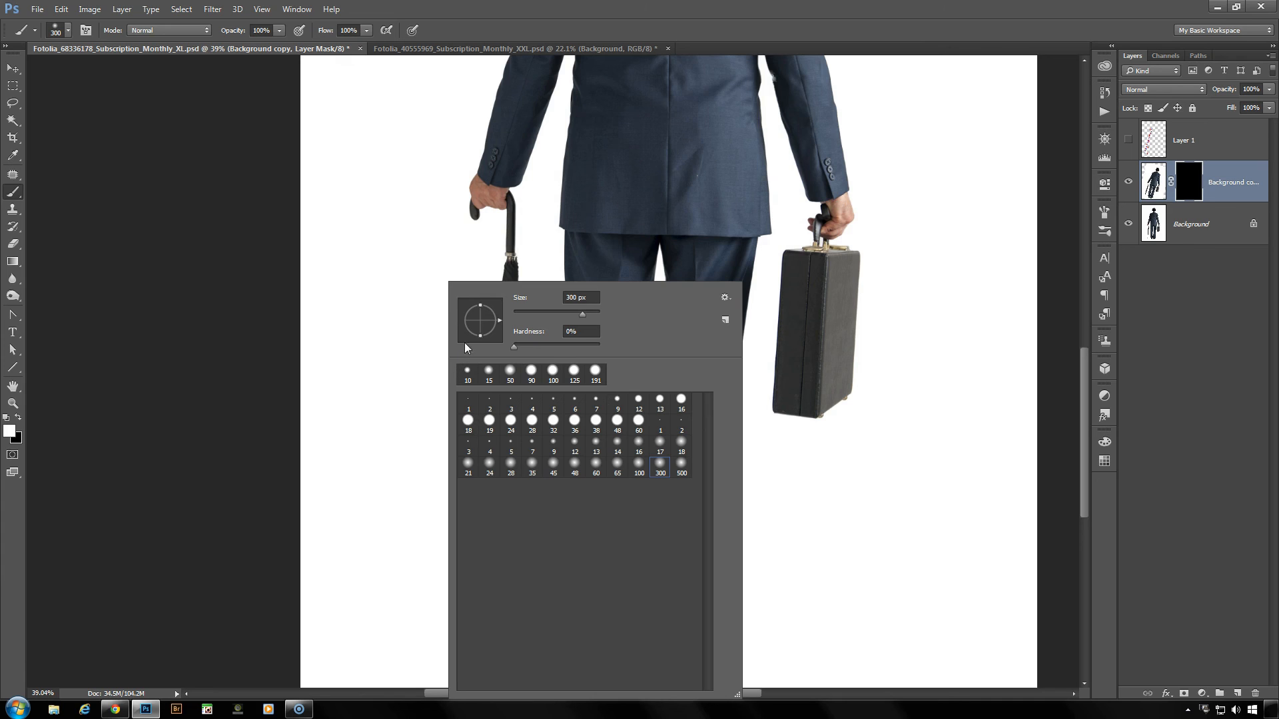
click(722, 15)
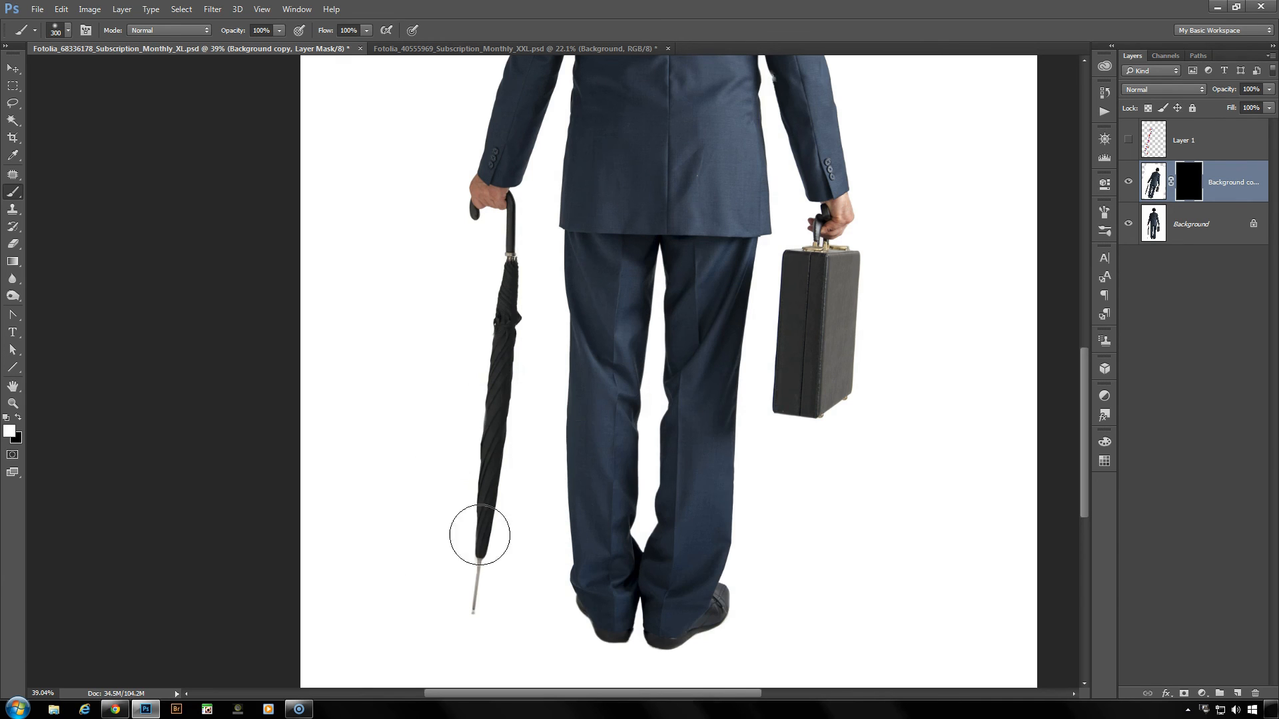
mouse_move(410, 583)
mouse_down()
mouse_move(428, 556)
mouse_move(412, 596)
mouse_move(429, 462)
mouse_move(464, 328)
mouse_move(475, 303)
mouse_move(473, 340)
mouse_move(486, 334)
mouse_move(503, 281)
mouse_move(488, 362)
mouse_move(497, 244)
mouse_move(479, 294)
mouse_up()
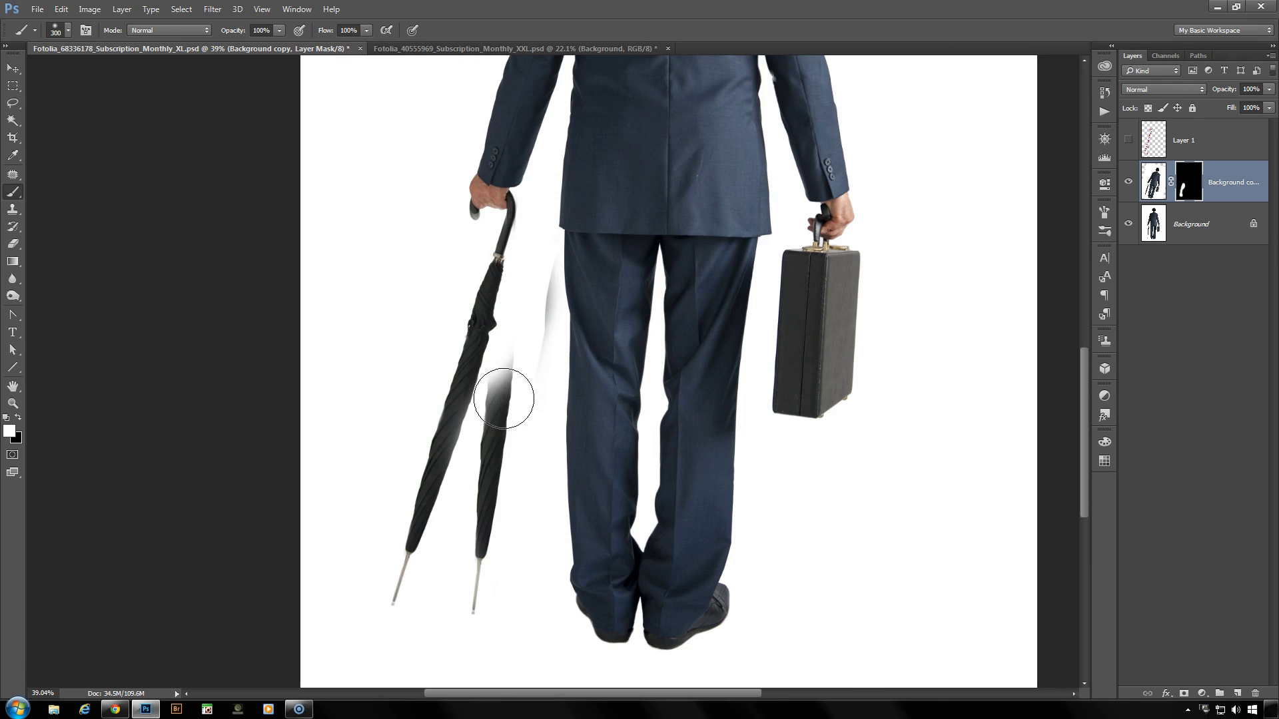
scroll(522, 234, up, 6)
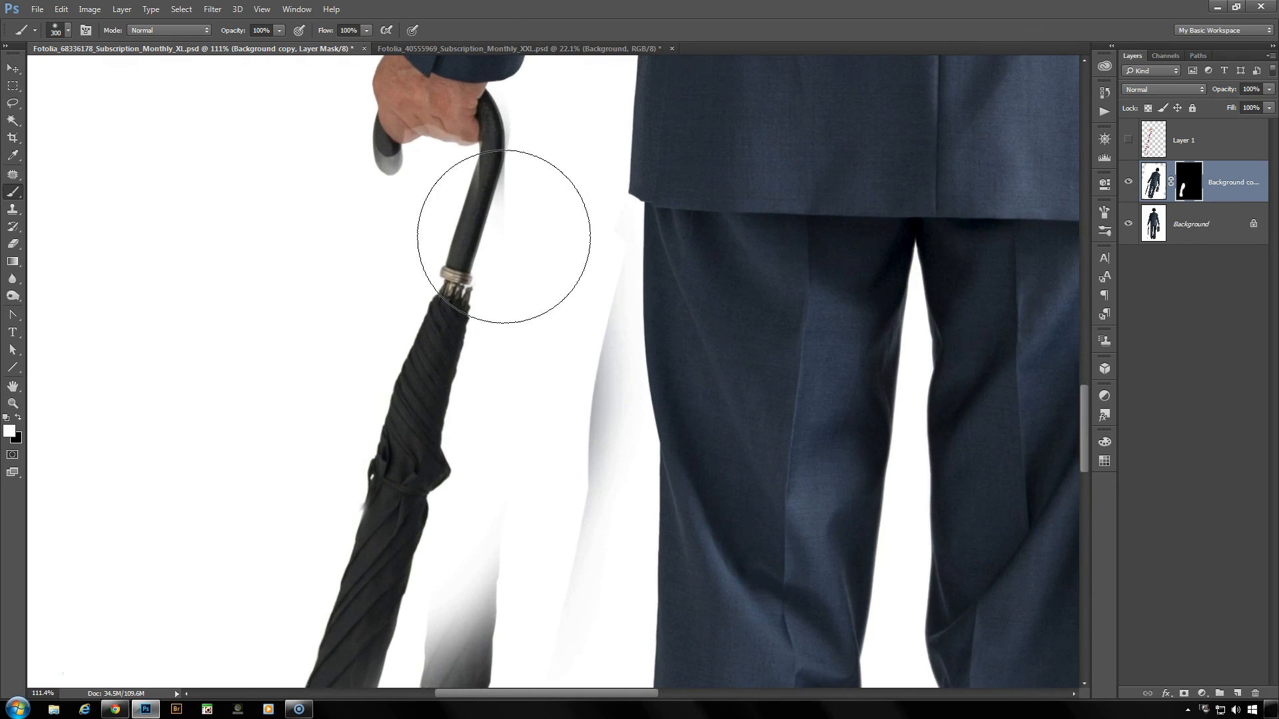
drag(429, 191, 485, 330)
- Reduce the brush to 30 px and clean up the mask around the bend of the umbrella handle
scroll(527, 337, up, 2)
scroll(526, 337, down, 1)
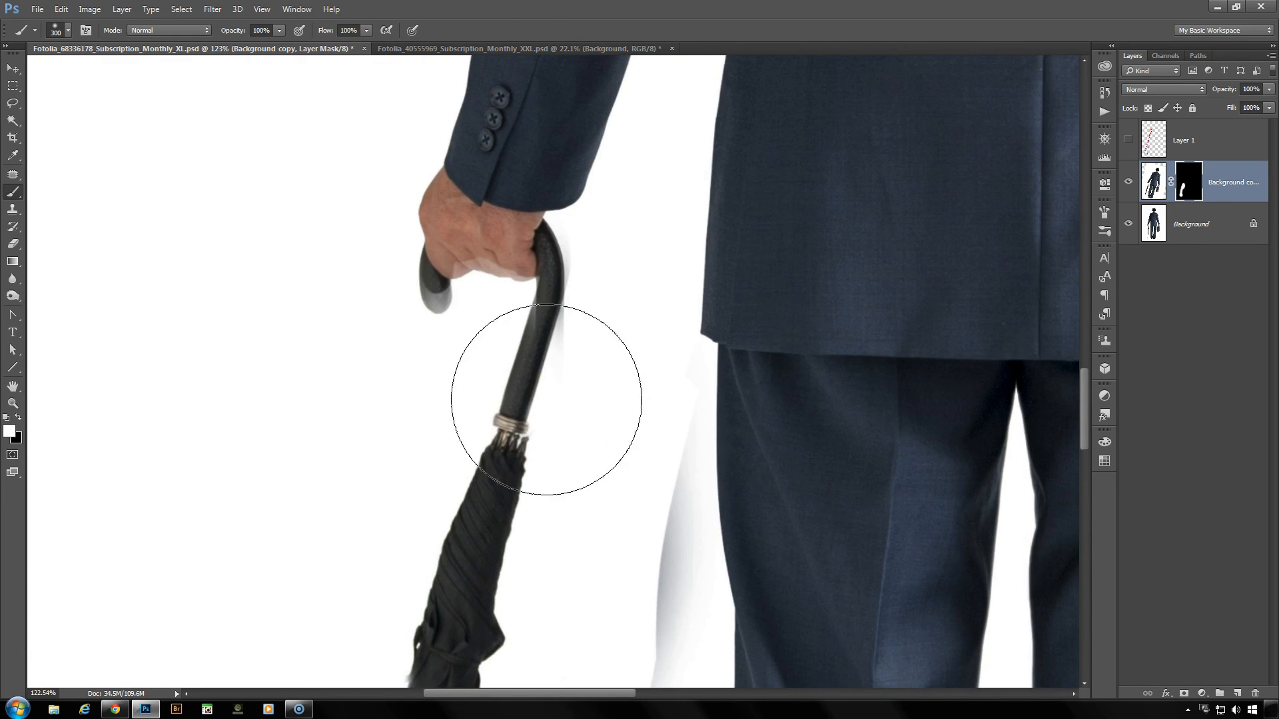
key(bracketleft)
key(bracketleft)
key(bracketleft)
key(bracketleft)
key(bracketleft)
key(bracketleft)
key(bracketleft)
key(bracketleft)
key(bracketleft)
key(bracketleft)
key(bracketleft)
key(bracketleft)
key(bracketleft)
key(bracketleft)
key(bracketleft)
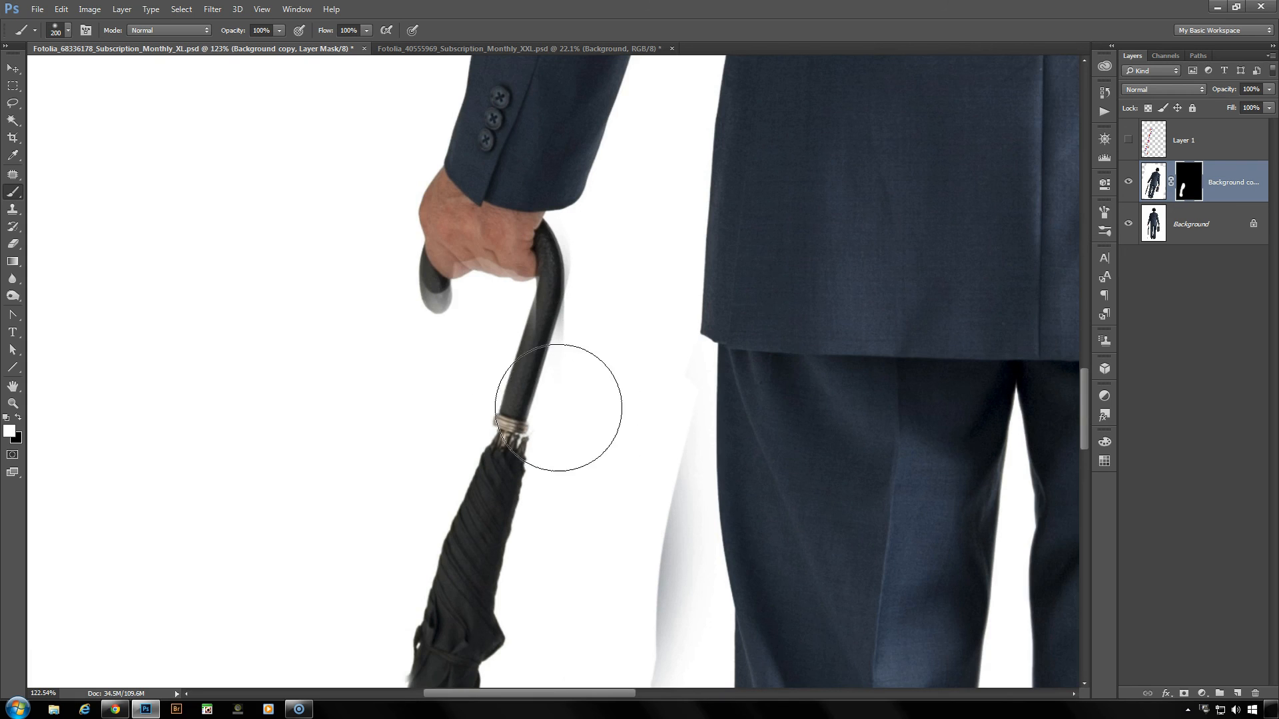
key(bracketleft)
key(bracketleft)
key(bracketleft)
key(bracketleft)
key(bracketleft)
key(bracketleft)
key(bracketleft)
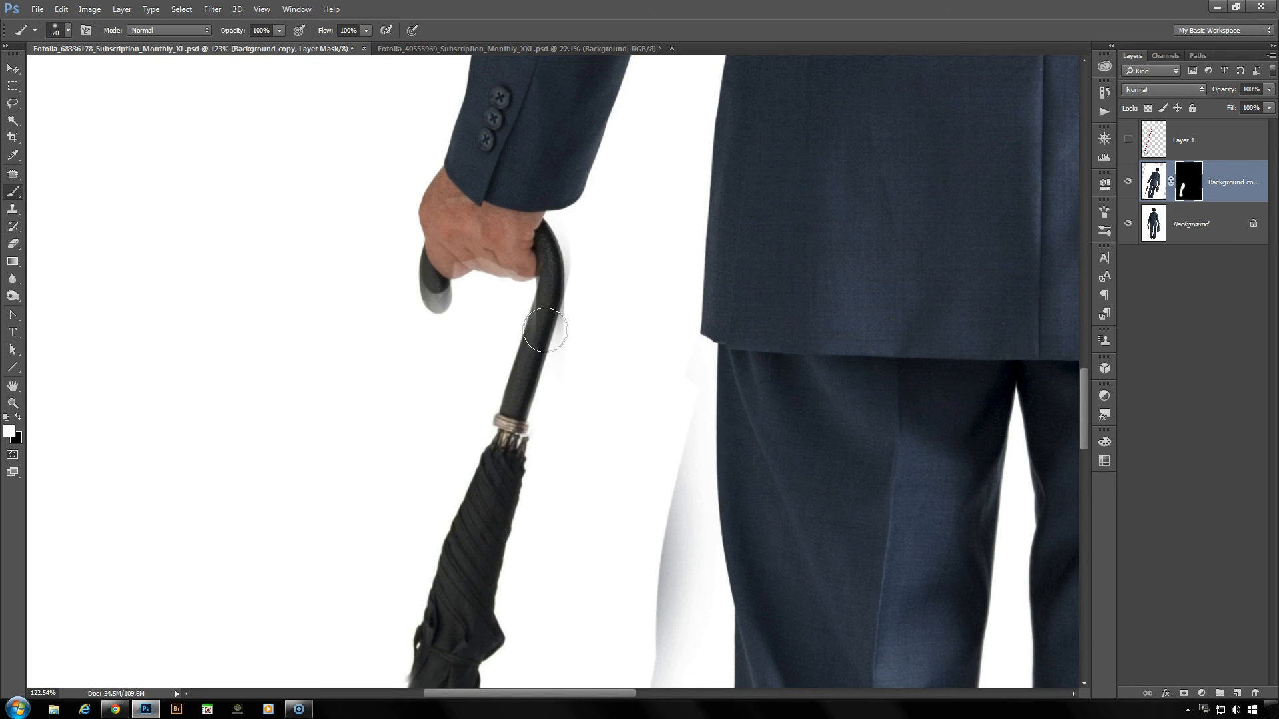
key(bracketleft)
key(x)
- Paint black on the mask over the handle's hooked end and the shaft below the hand to blend them, and switch back to white
key(x)
mouse_move(579, 205)
mouse_down()
mouse_move(576, 229)
mouse_move(567, 221)
mouse_move(580, 232)
mouse_up()
key(x)
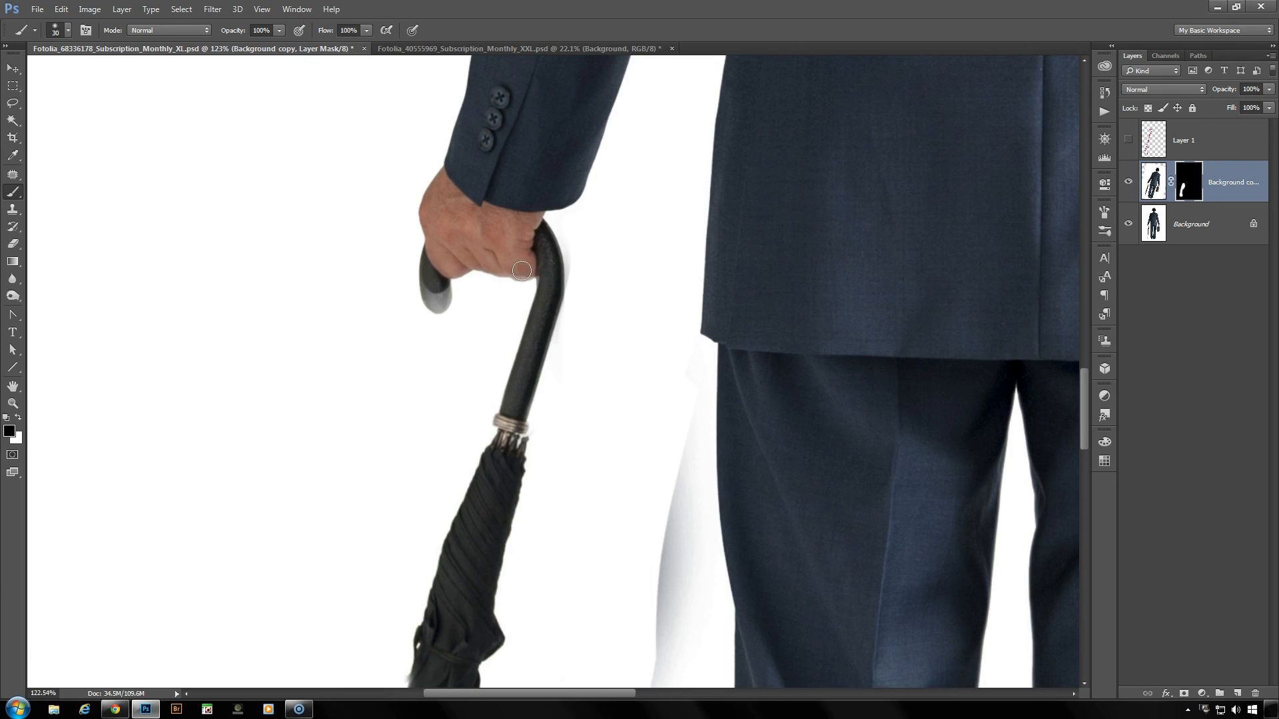
mouse_move(433, 265)
mouse_down()
mouse_move(435, 300)
mouse_move(439, 286)
mouse_up()
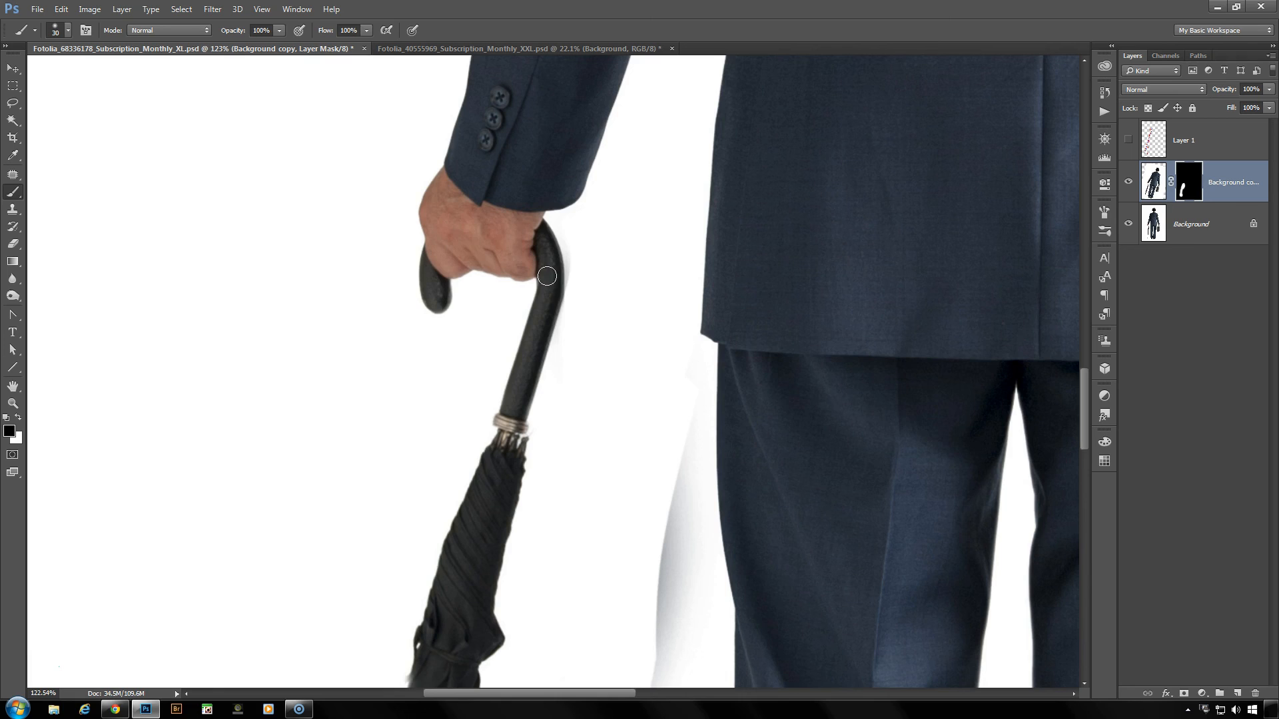
drag(553, 298, 549, 320)
key(x)
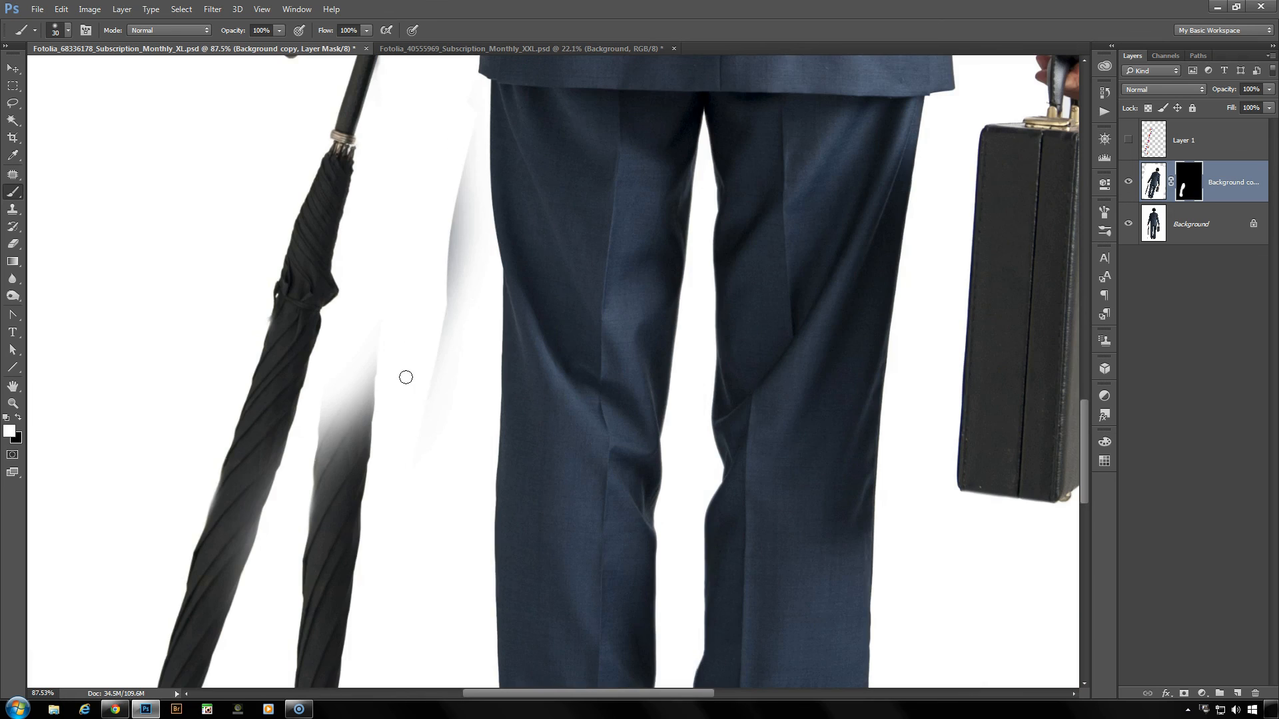
- Touch up the mask in the gap between the umbrella and the trouser leg, alternating between white and black
mouse_move(448, 258)
mouse_down()
mouse_move(449, 324)
mouse_move(460, 167)
mouse_move(465, 237)
mouse_up()
key(x)
mouse_move(383, 384)
mouse_down()
mouse_move(372, 437)
mouse_move(415, 452)
mouse_up()
key(x)
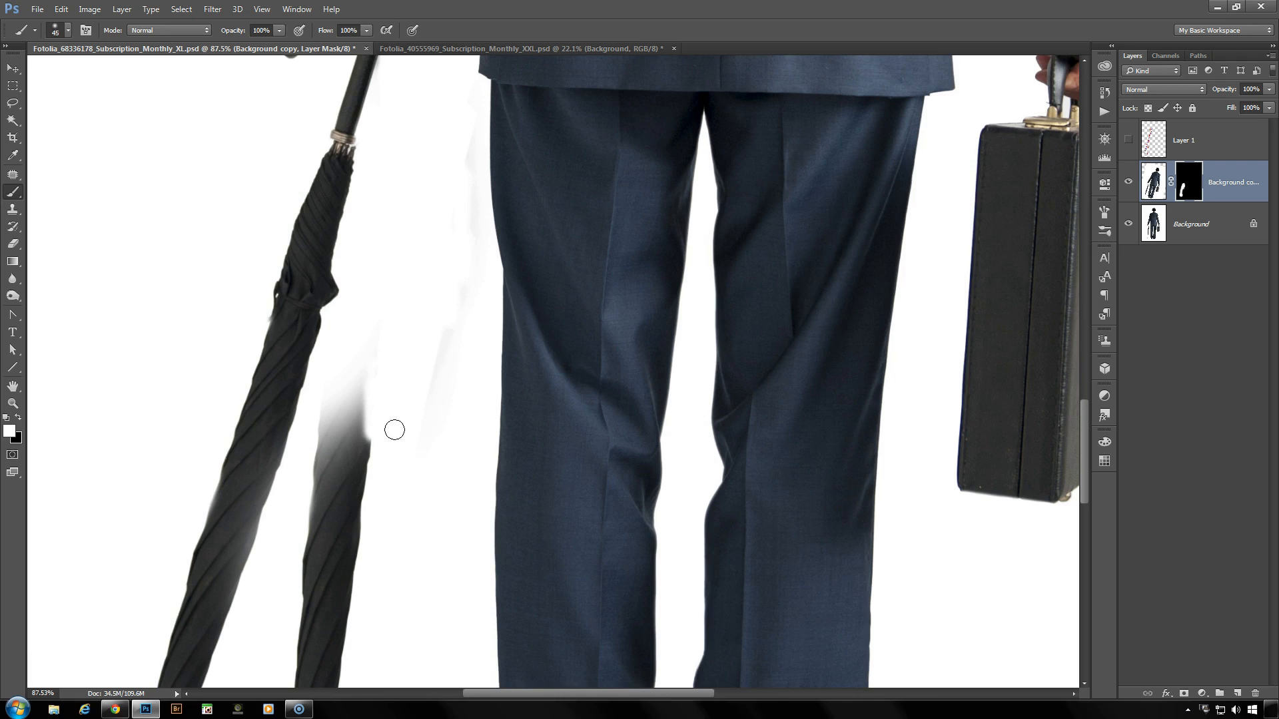
- Enlarge the brush to 100 px, paint white on the mask to hide the original umbrella, and touch up in black beside the trouser leg
key(bracketright)
key(bracketright)
key(bracketright)
key(bracketright)
key(bracketright)
key(bracketright)
key(bracketright)
drag(418, 476, 443, 339)
mouse_move(403, 248)
mouse_down()
mouse_move(369, 317)
mouse_move(372, 362)
mouse_move(382, 361)
mouse_move(362, 381)
mouse_move(352, 340)
mouse_move(363, 336)
mouse_move(342, 461)
mouse_move(356, 548)
mouse_move(430, 375)
mouse_up()
mouse_move(361, 300)
mouse_down()
mouse_move(367, 426)
mouse_move(388, 372)
mouse_move(339, 622)
mouse_up()
key(x)
drag(474, 244, 459, 309)
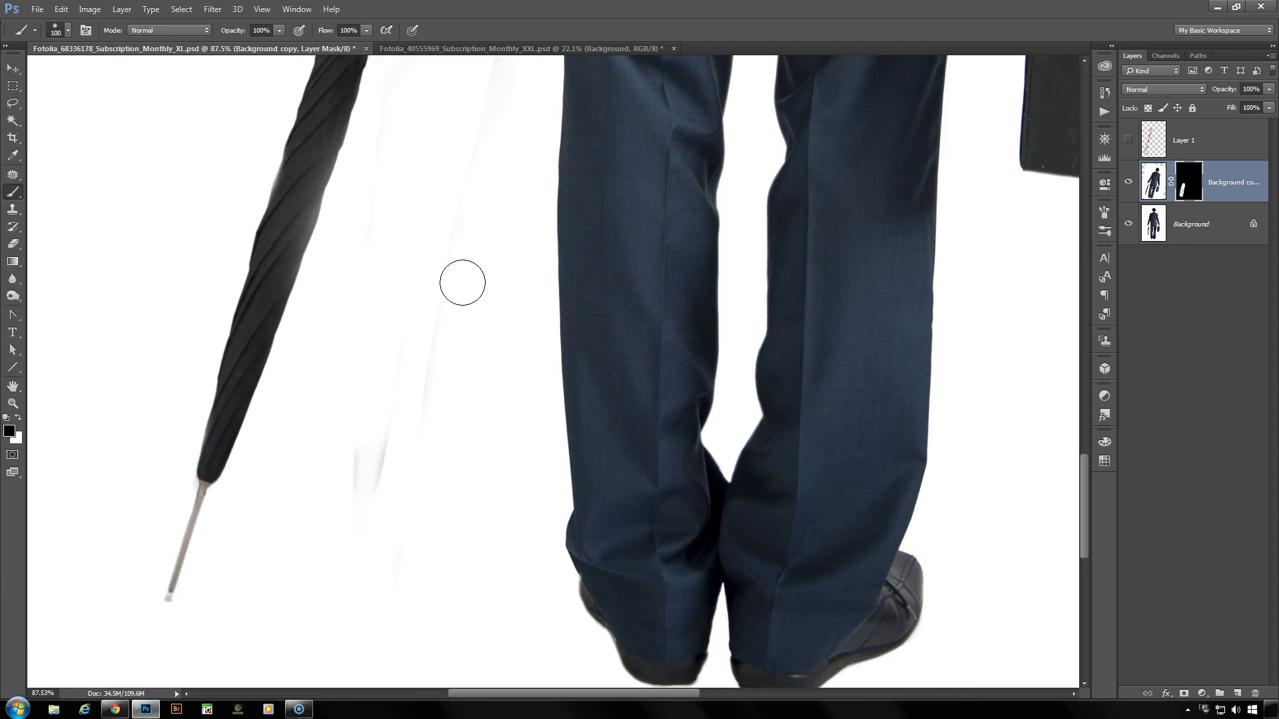
- Compare the tilted umbrella in the full image with the Layer 1 guide lines at 100% opacity, and hide the lines again
double_click(15, 392)
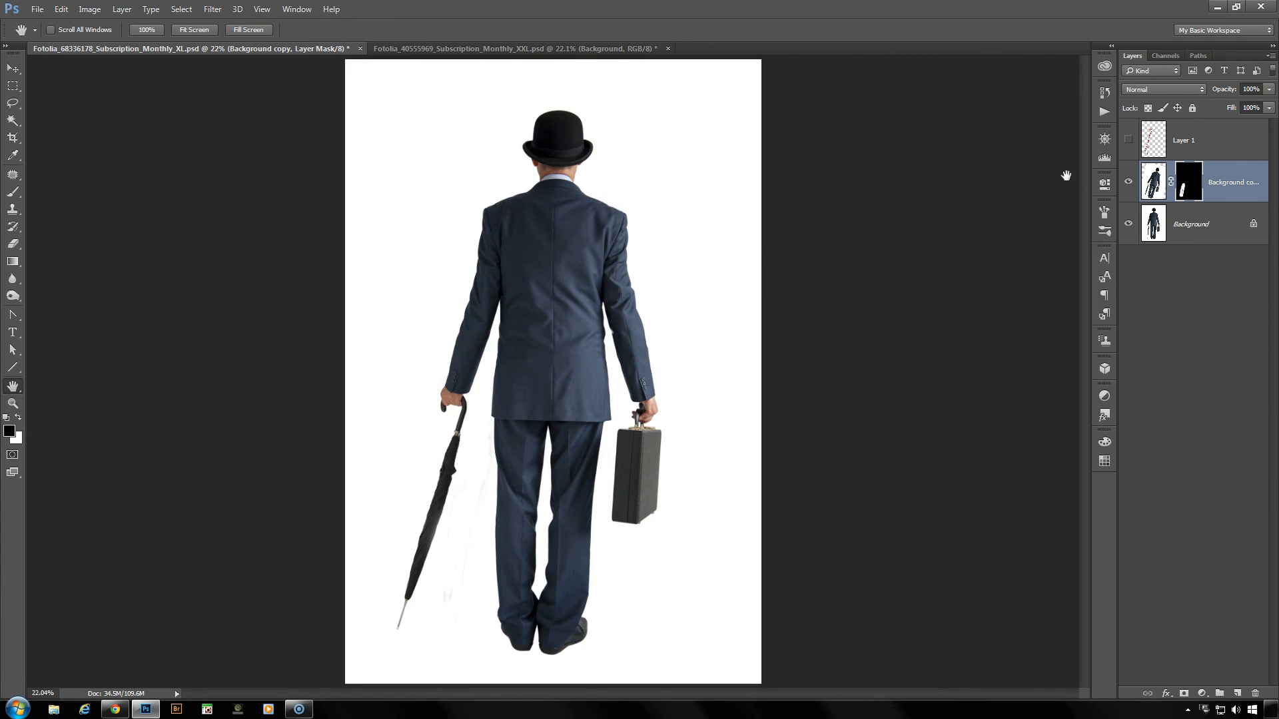
click(1128, 141)
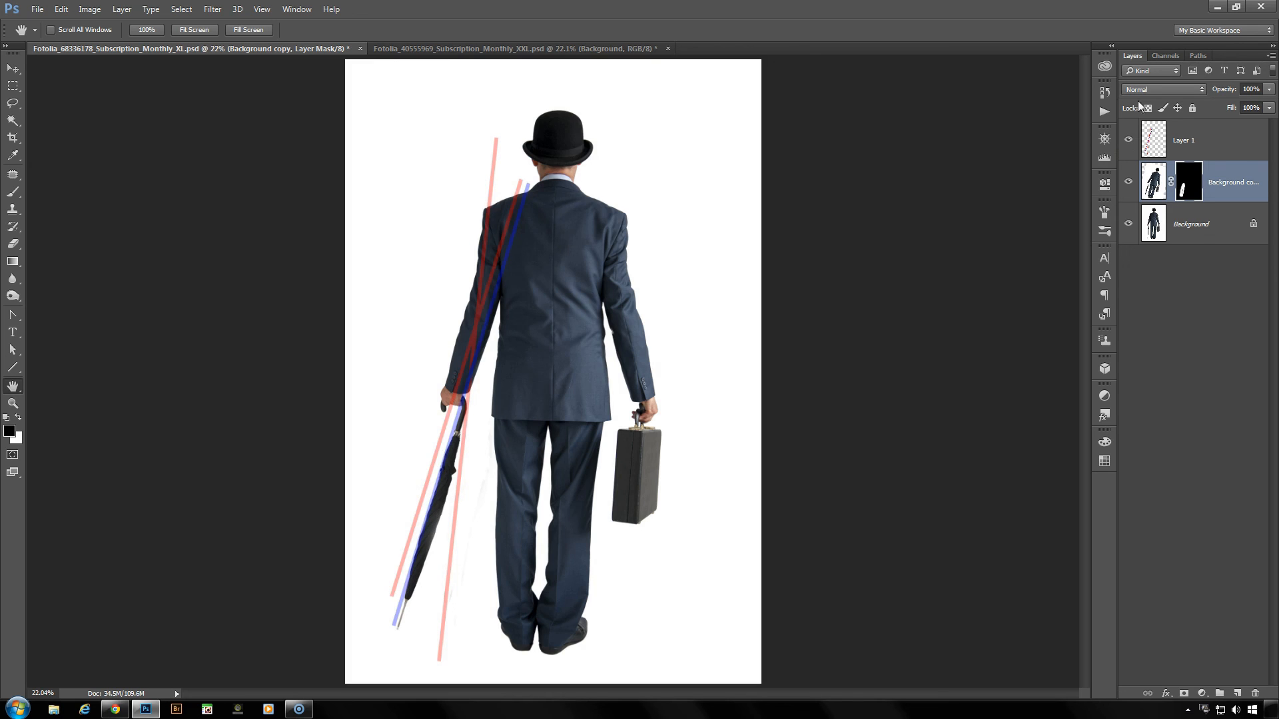
click(1210, 131)
drag(1219, 90, 1269, 91)
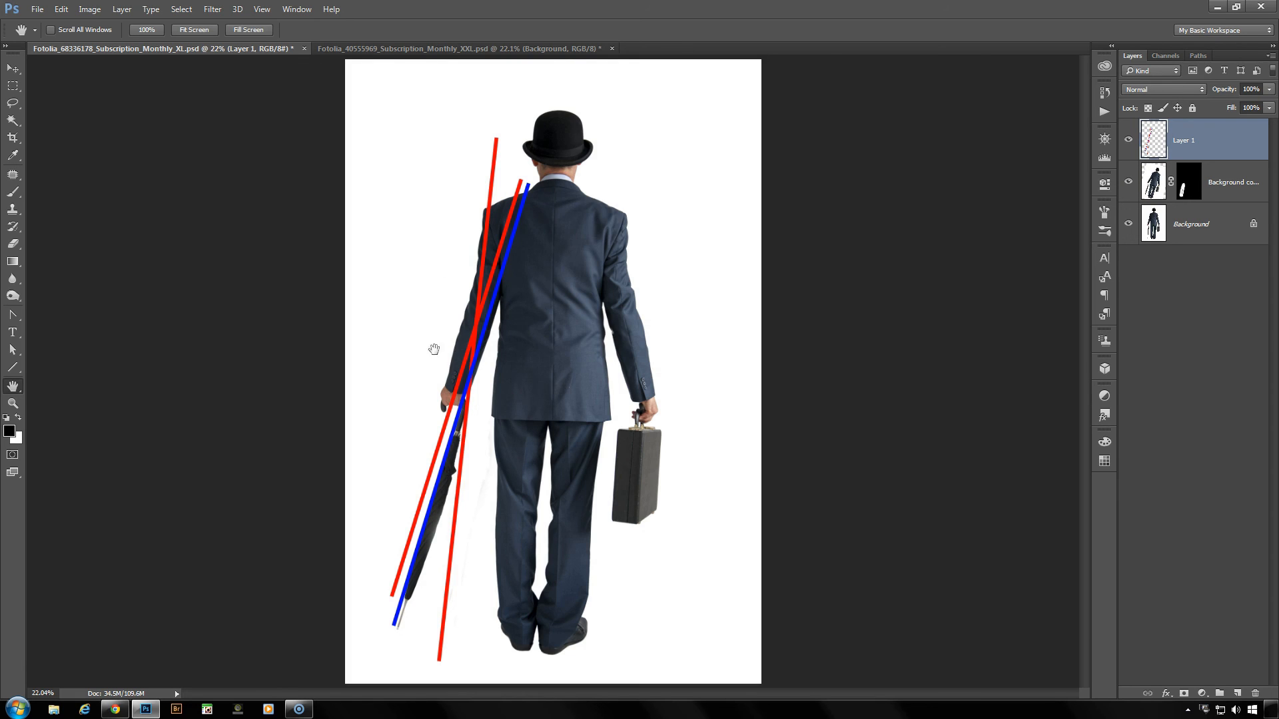
click(1128, 140)
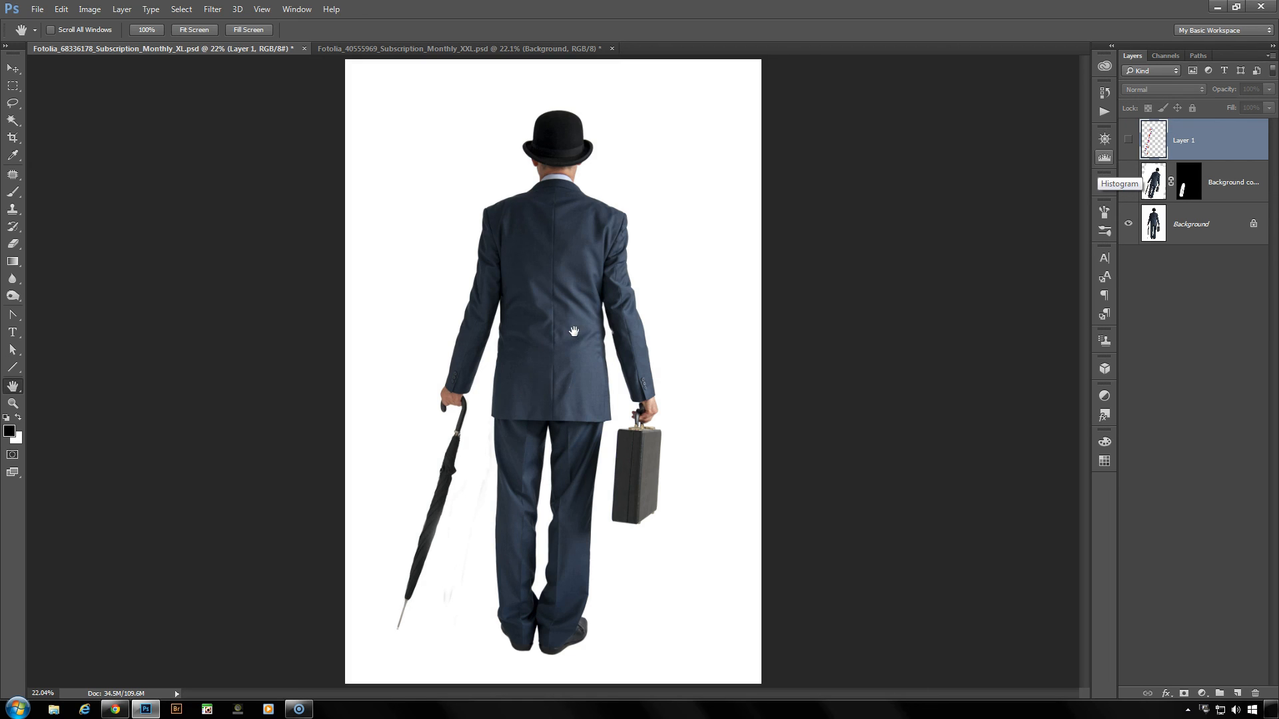
- Close the businessman image and duplicate the Background layer of the tree image
click(304, 49)
click(628, 270)
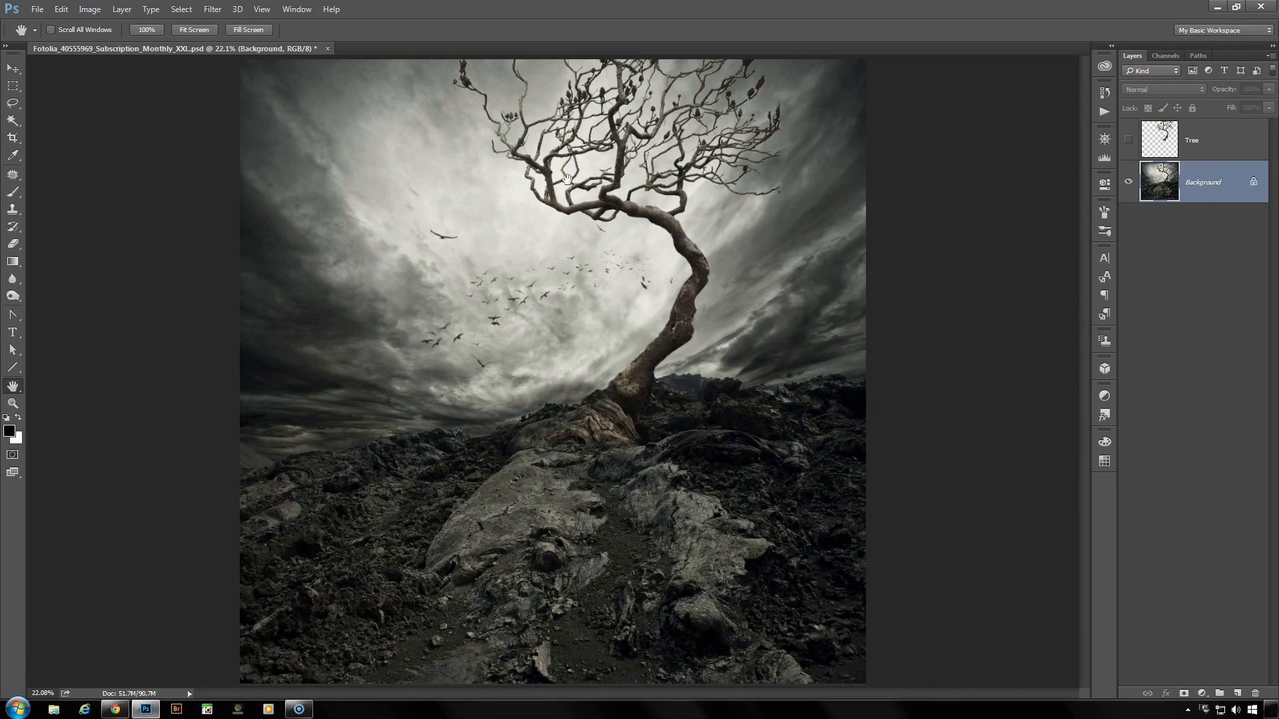
drag(1201, 176, 1240, 694)
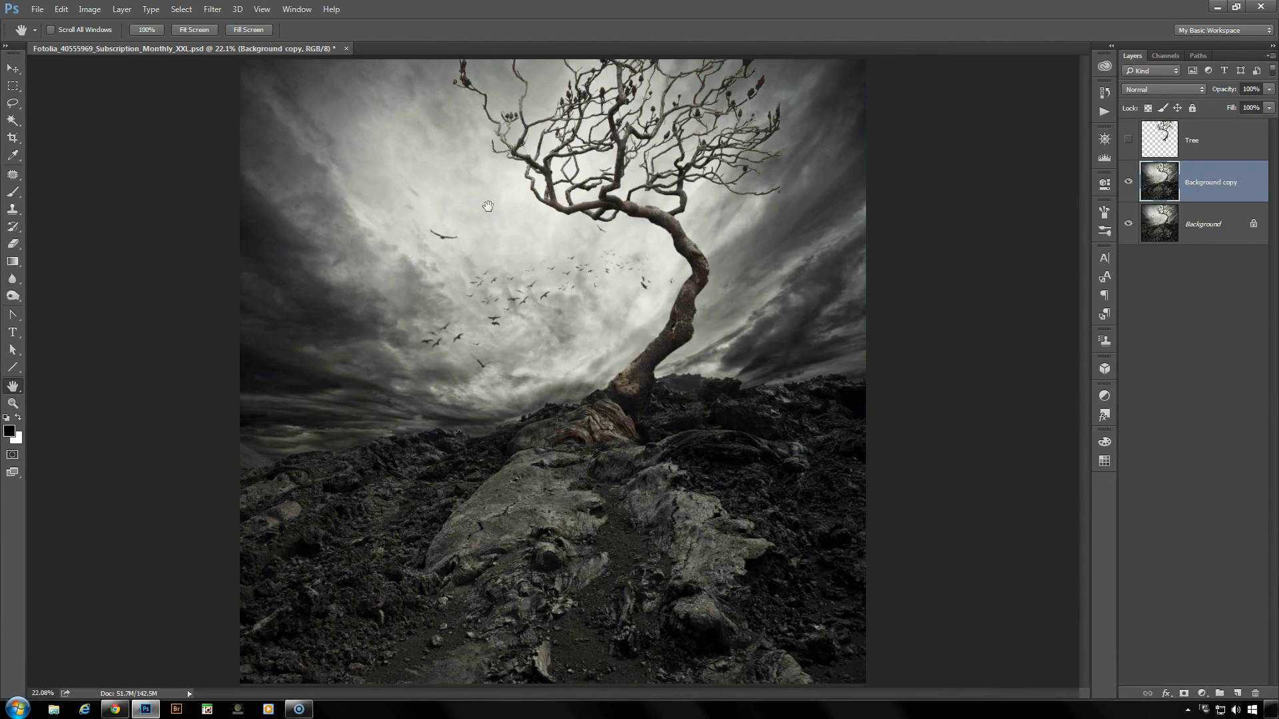
- Draw a loose Lasso selection around the tree's trunk and branches on the Background copy layer
click(13, 103)
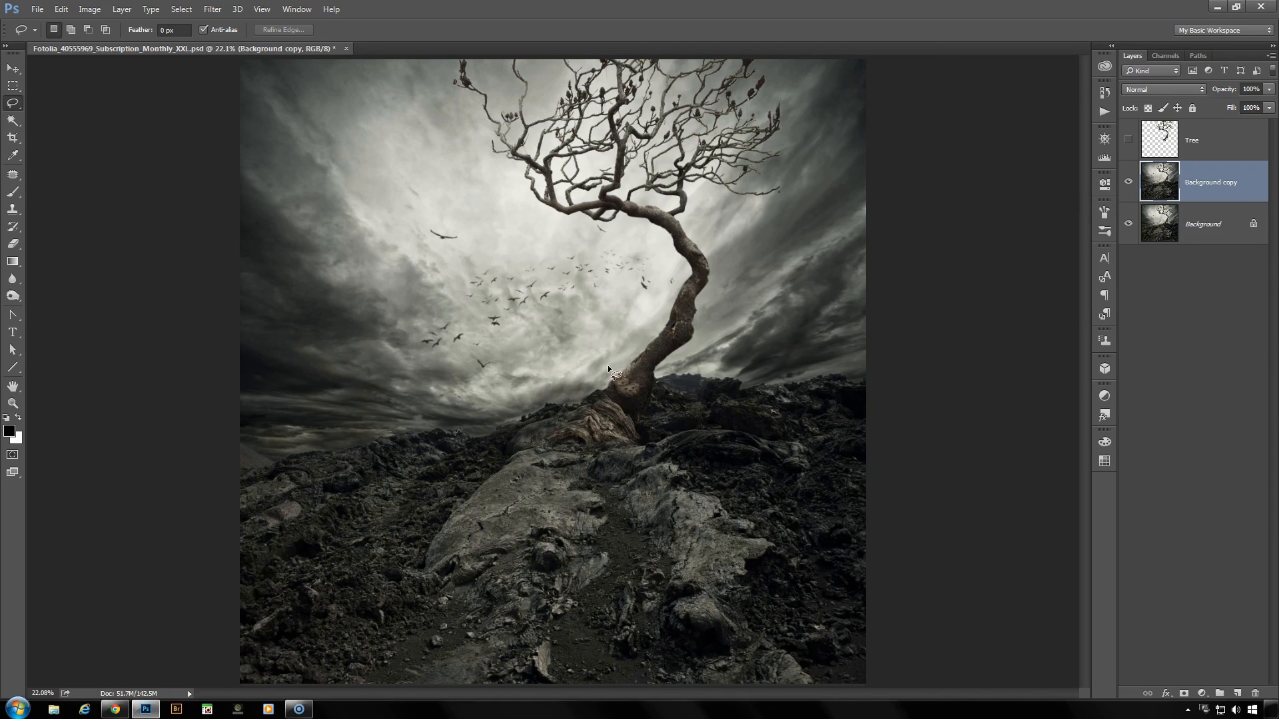
mouse_move(601, 382)
mouse_down()
mouse_move(650, 380)
mouse_move(665, 365)
mouse_up()
mouse_move(792, 102)
mouse_down()
mouse_move(767, 54)
mouse_move(590, 52)
mouse_move(560, 59)
mouse_move(555, 97)
mouse_move(534, 89)
mouse_move(511, 46)
mouse_move(503, 79)
mouse_move(482, 85)
mouse_move(464, 51)
mouse_move(443, 76)
mouse_move(513, 196)
mouse_move(664, 252)
mouse_move(671, 294)
mouse_move(604, 363)
mouse_up()
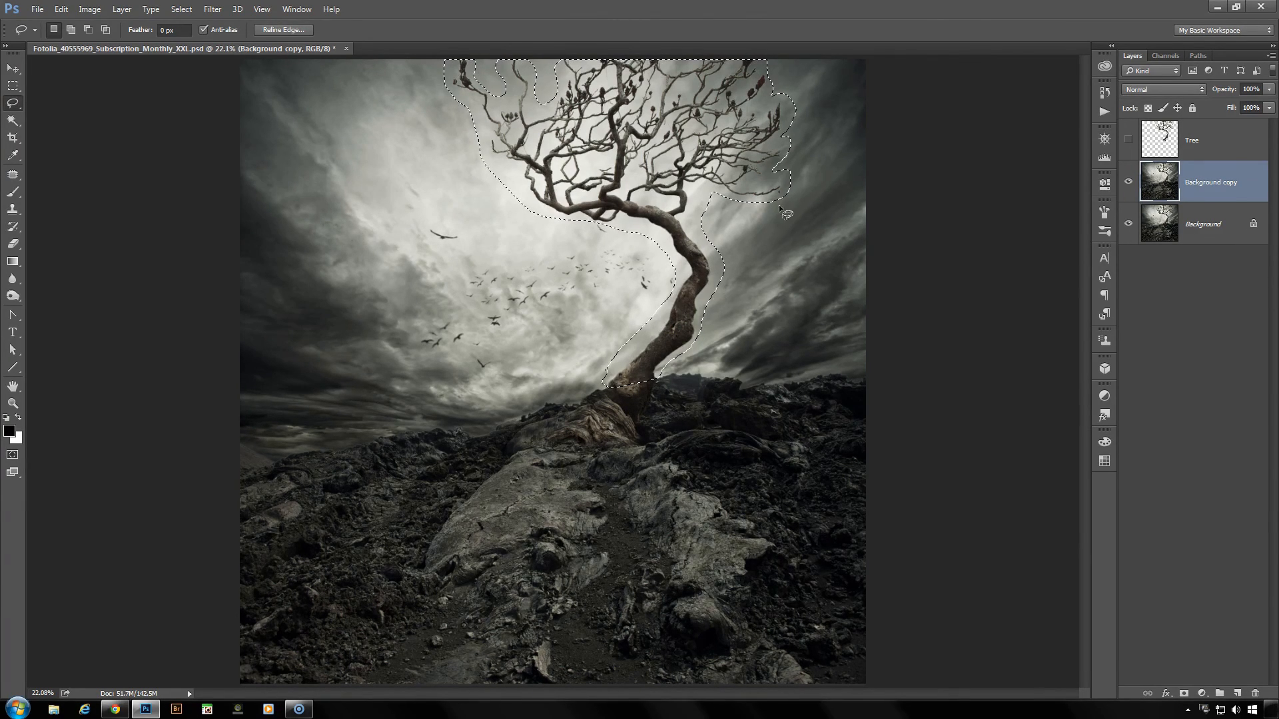
- Fill the selected tree area on the Background copy with Content-Aware contents and deselect
click(64, 11)
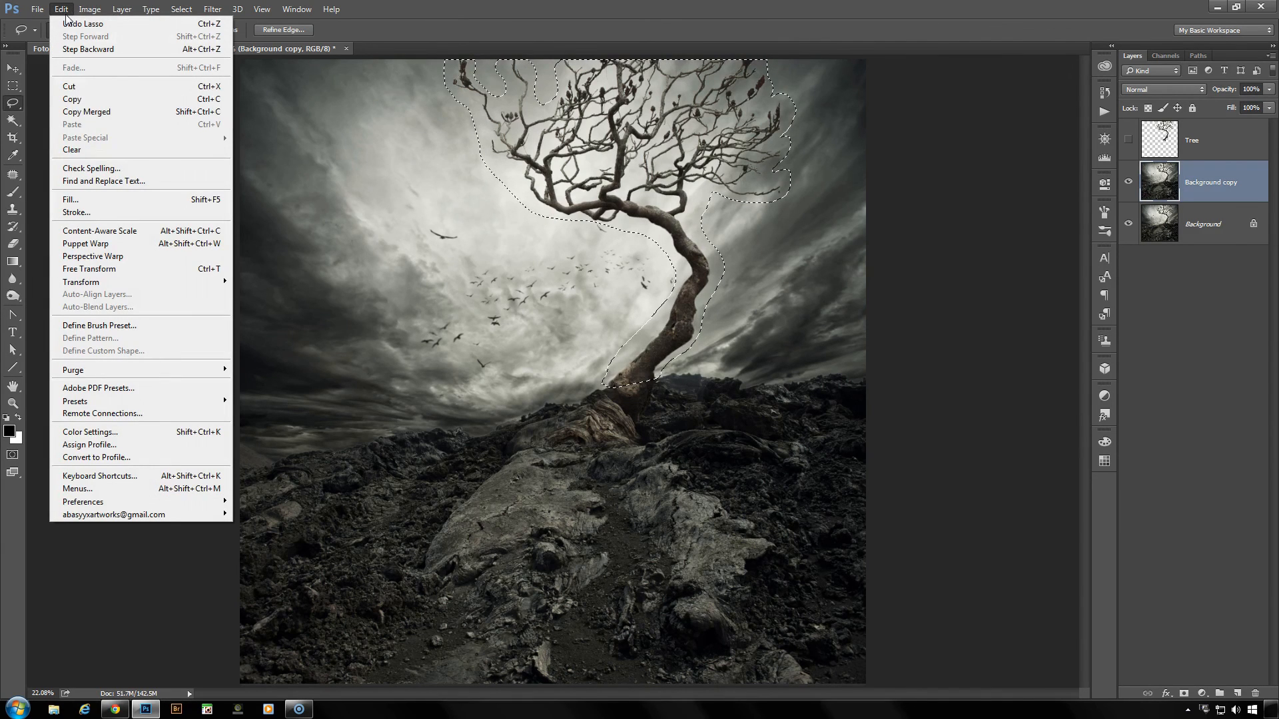
click(94, 198)
click(914, 185)
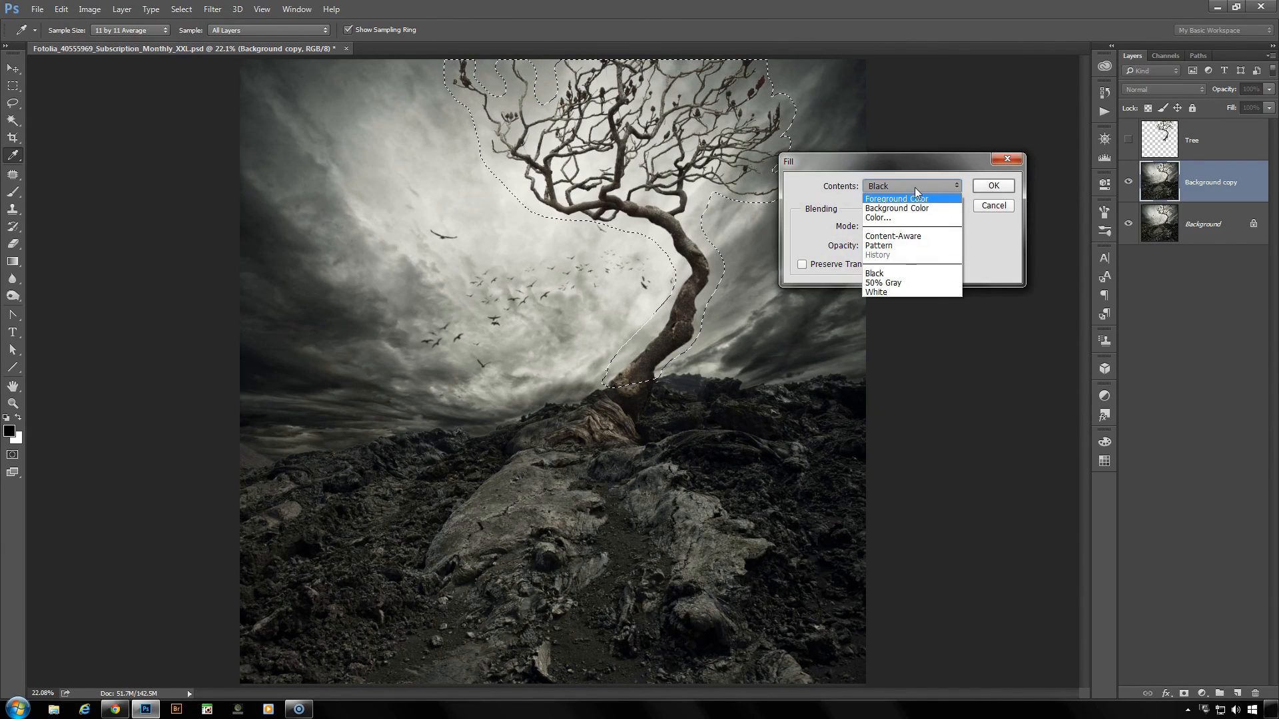
click(920, 237)
click(1004, 191)
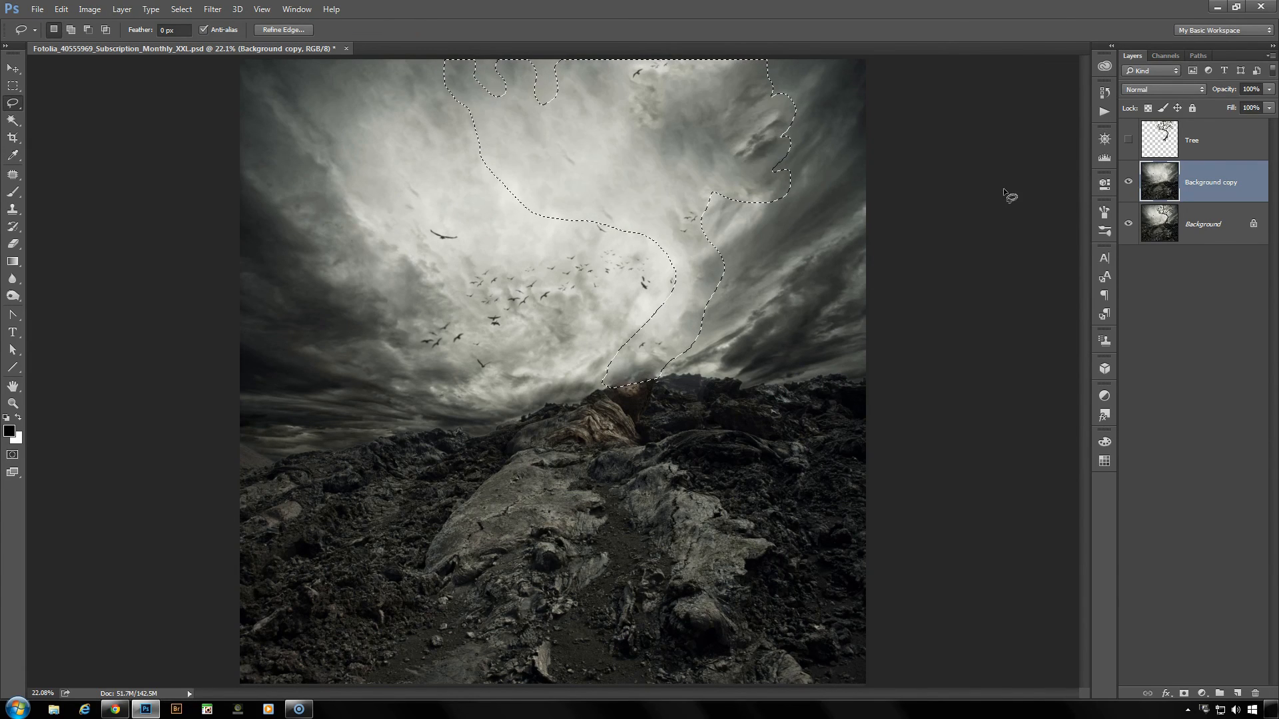
key(ctrl+d)
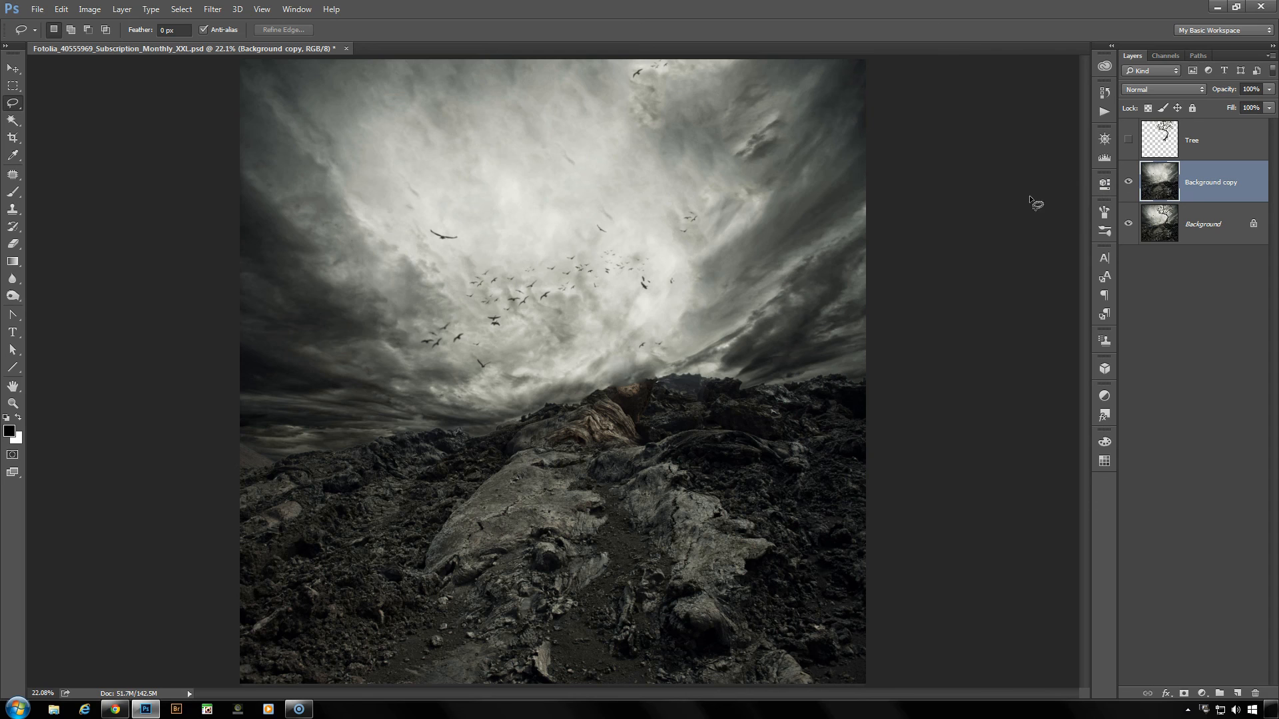
- Show the Tree layer and place Puppet Warp pins at the trunk's base, middle and upper bend and among the branches
click(1127, 141)
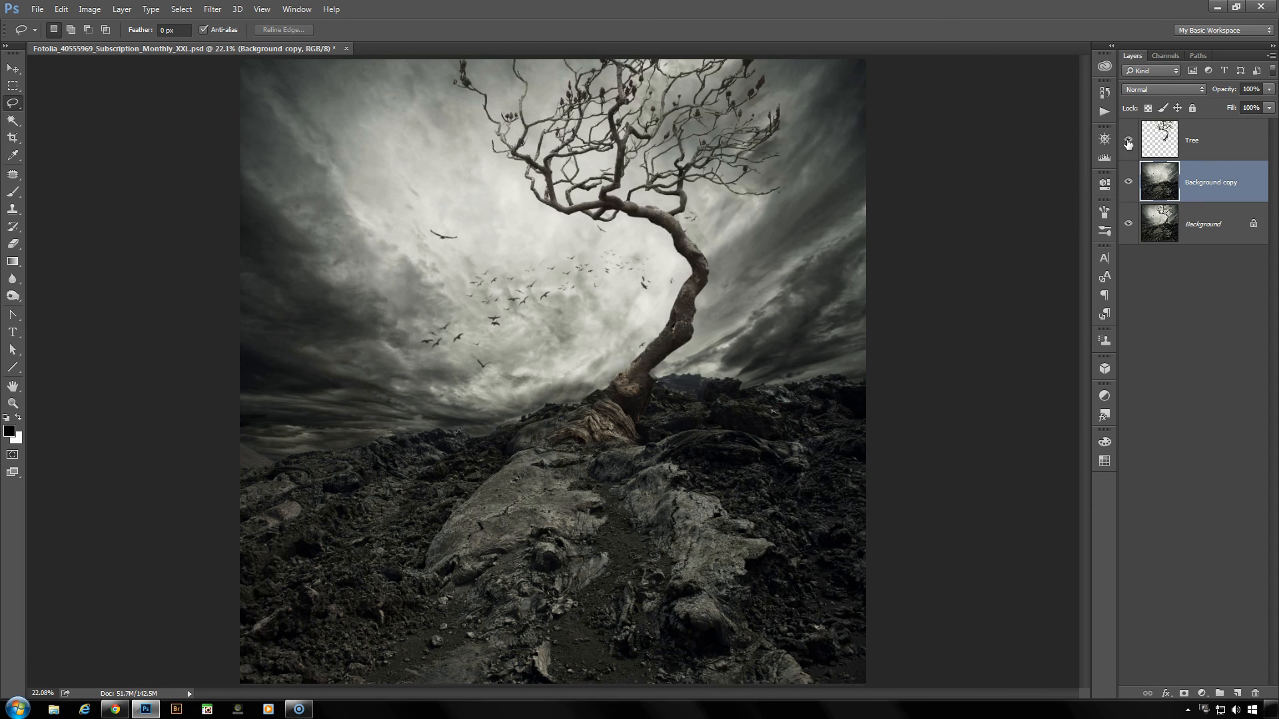
click(1208, 143)
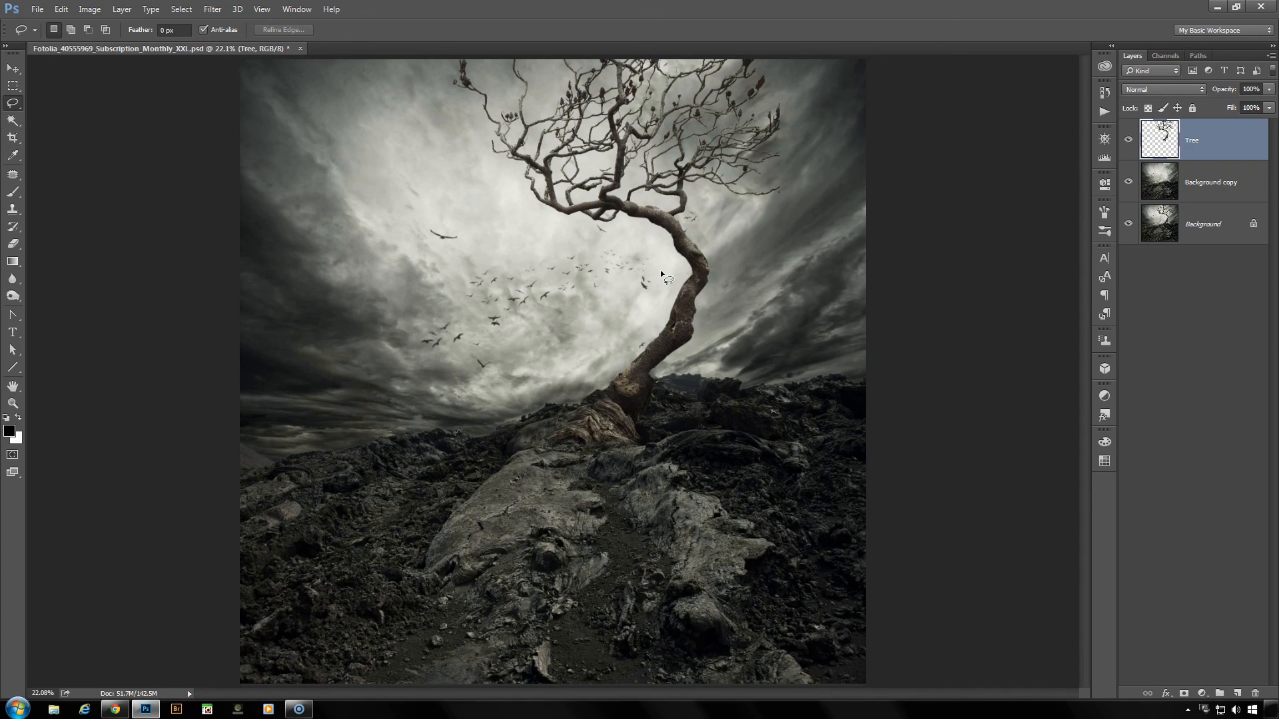
key(ctrl+shift+p)
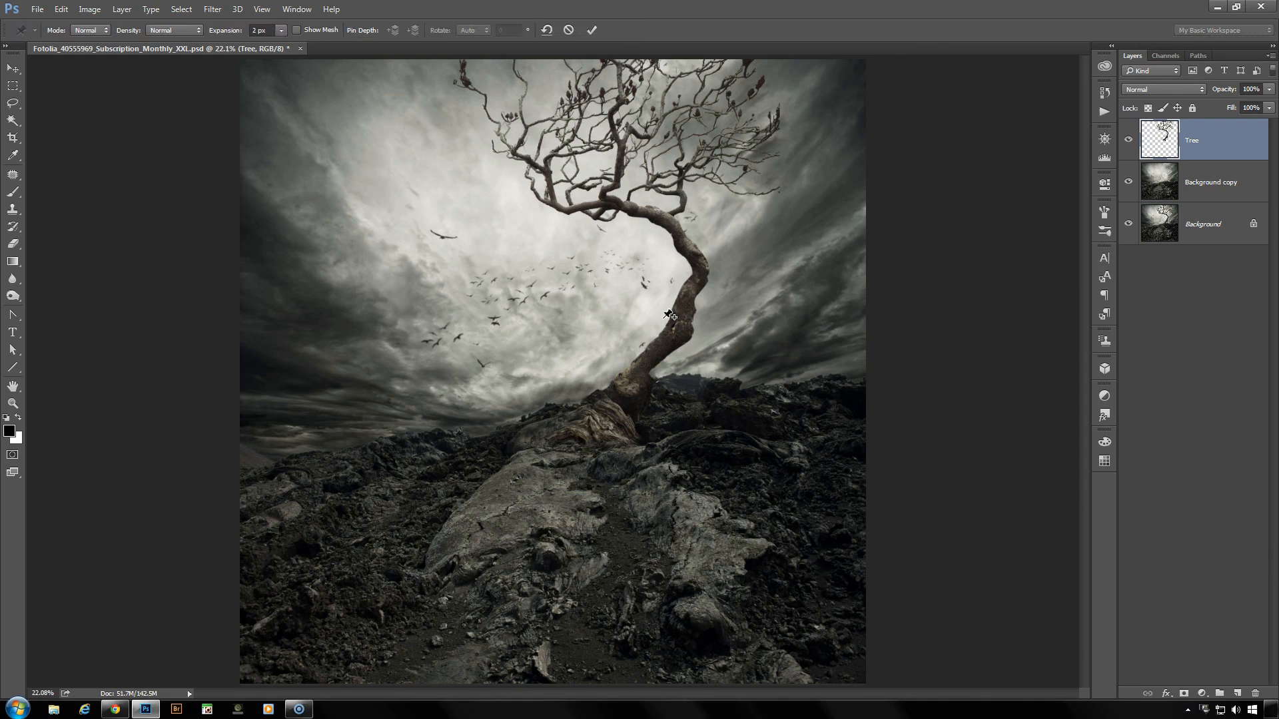
scroll(693, 293, up, 3)
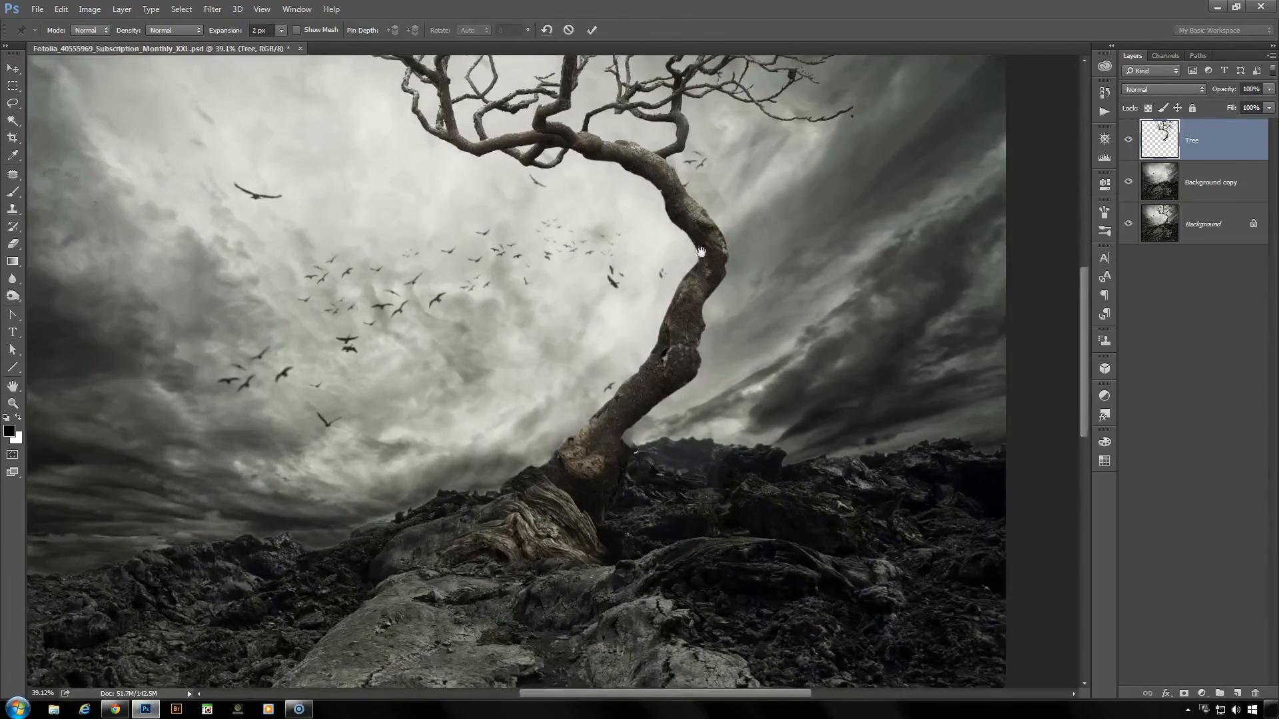
scroll(701, 252, down, 2)
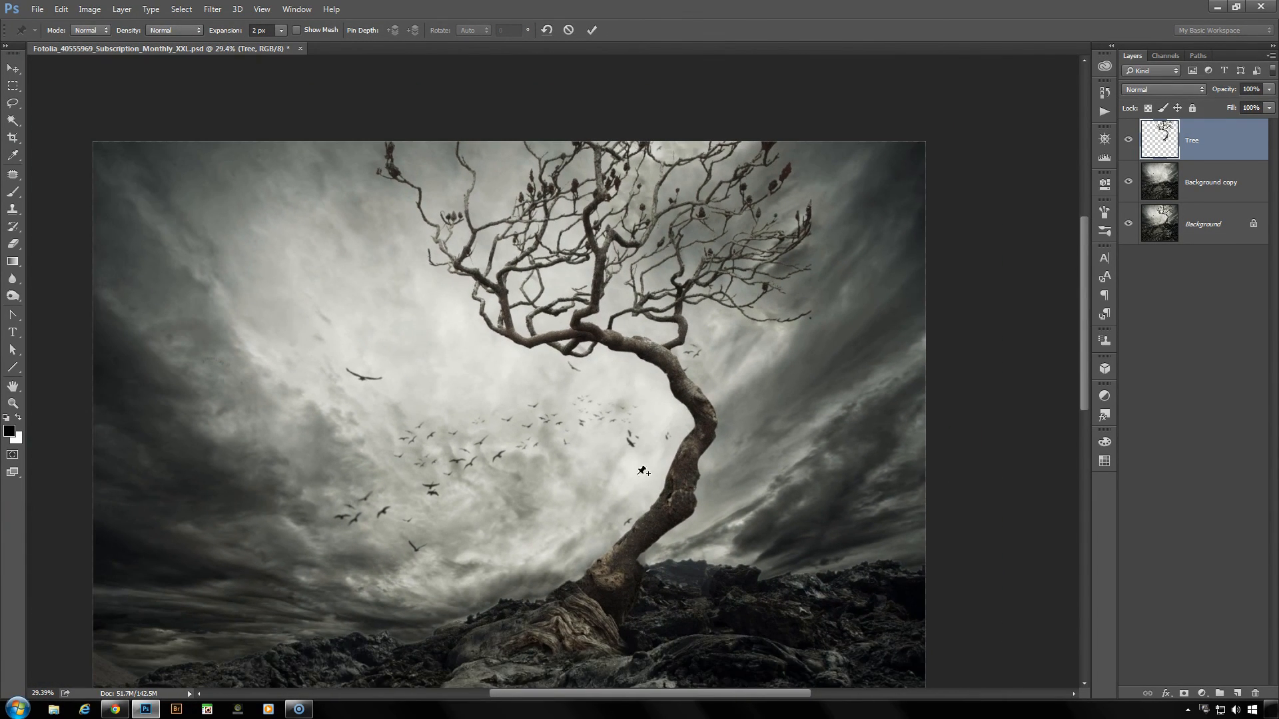
click(620, 569)
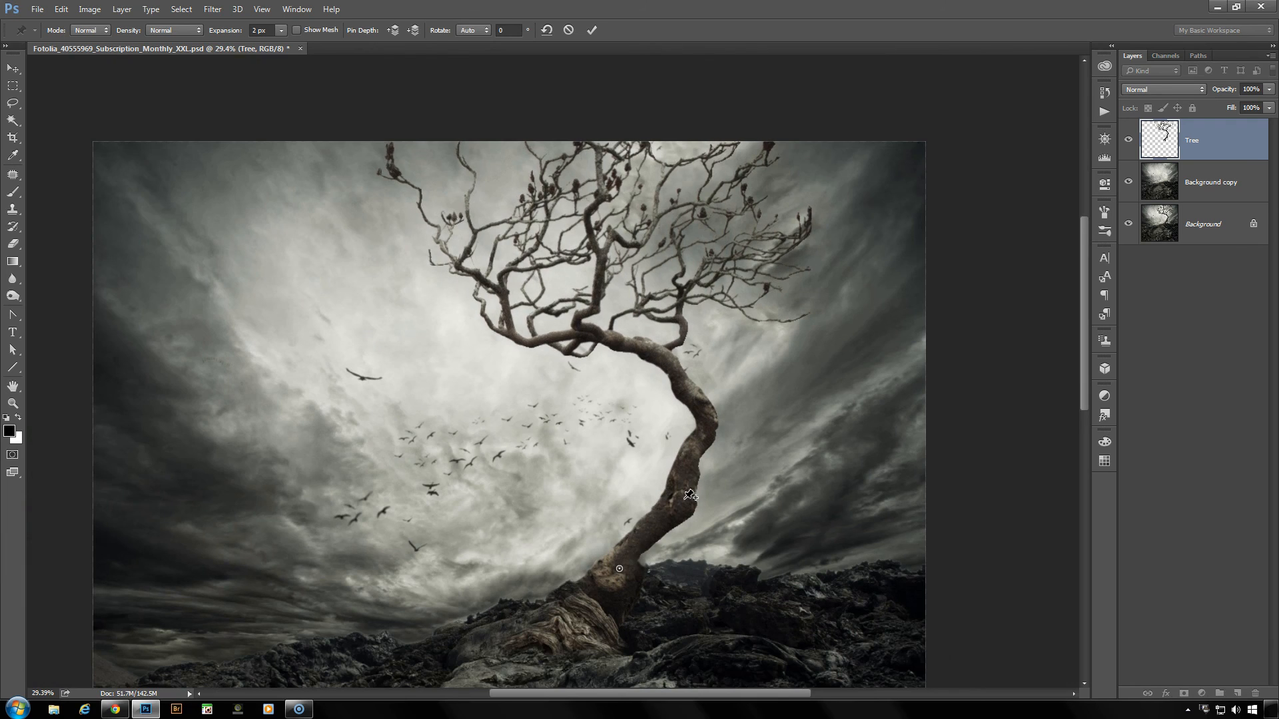
click(677, 497)
click(698, 410)
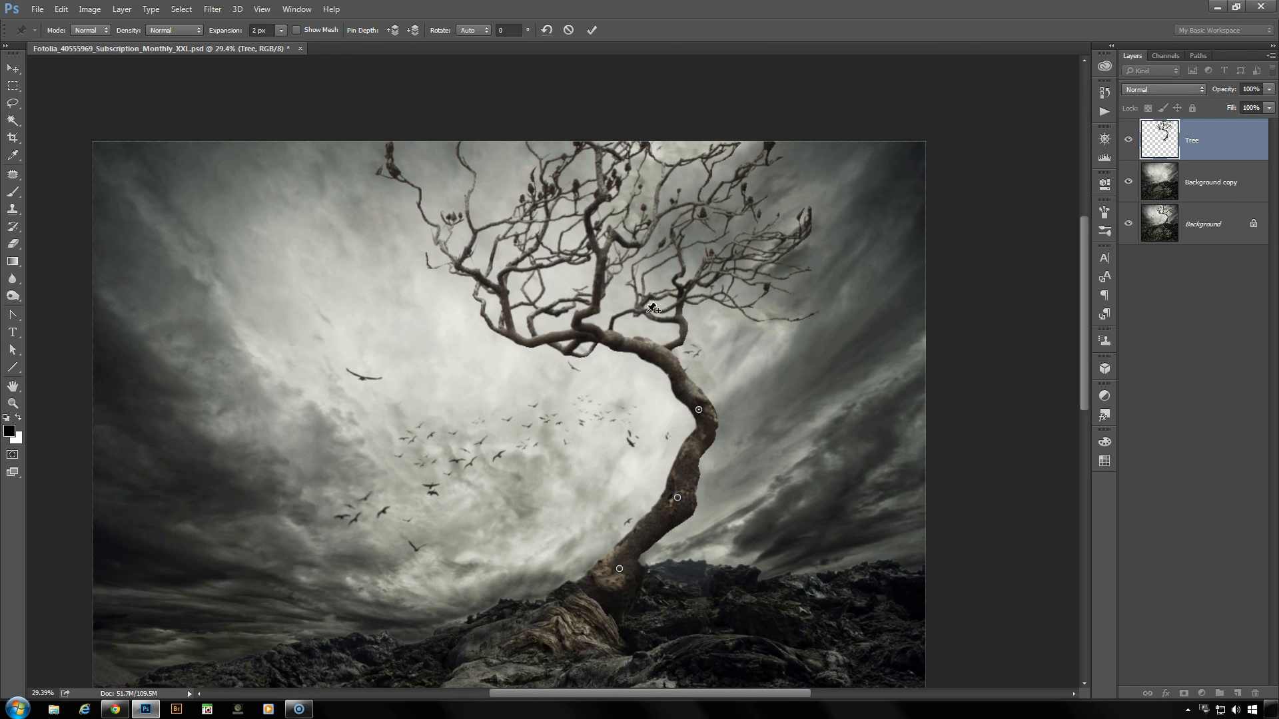
click(616, 248)
- Swing the branches left and then far right, shift the middle and upper trunk pins slightly, and rotate the upper one to -20°
drag(616, 249, 528, 283)
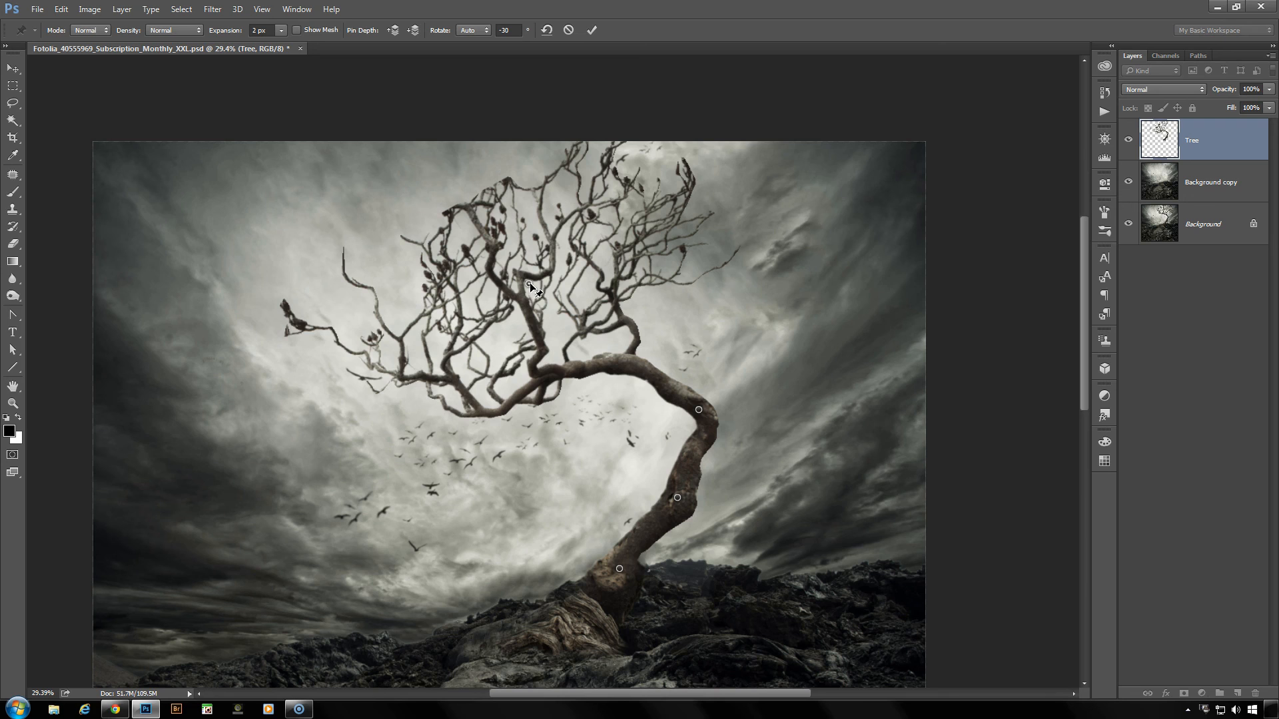
drag(531, 288, 830, 337)
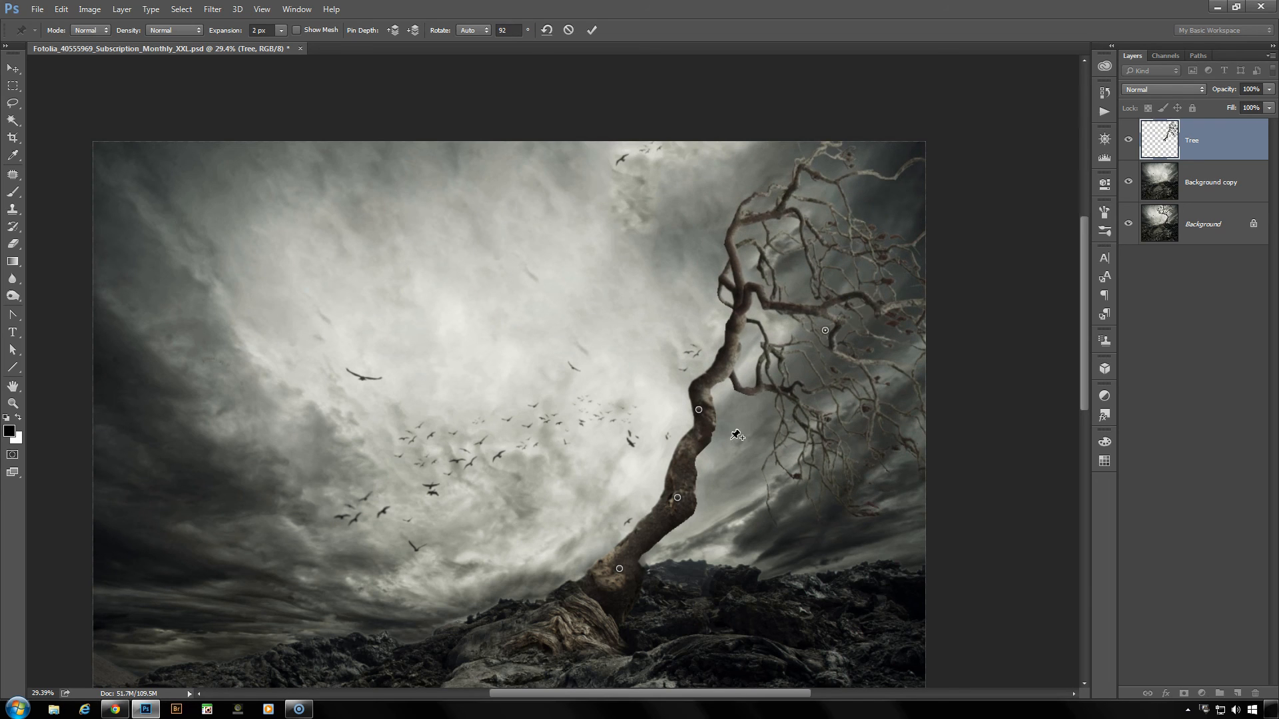
drag(698, 410, 690, 407)
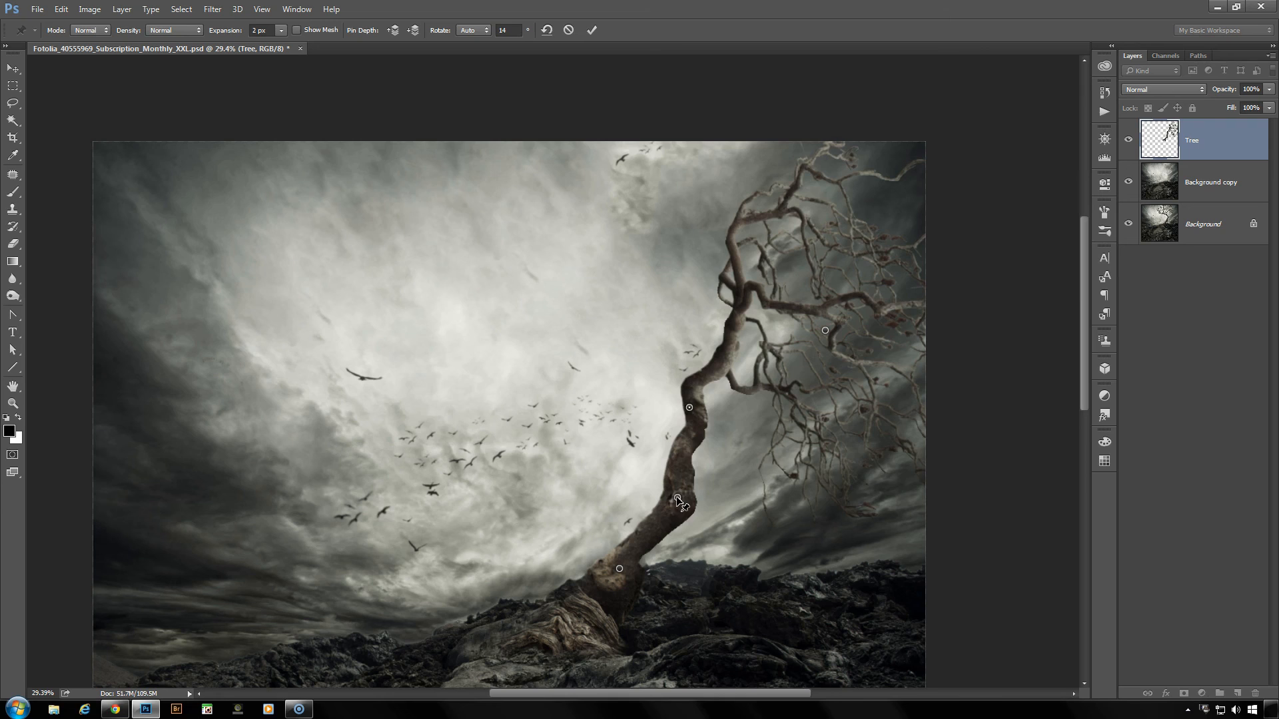
drag(684, 504, 694, 498)
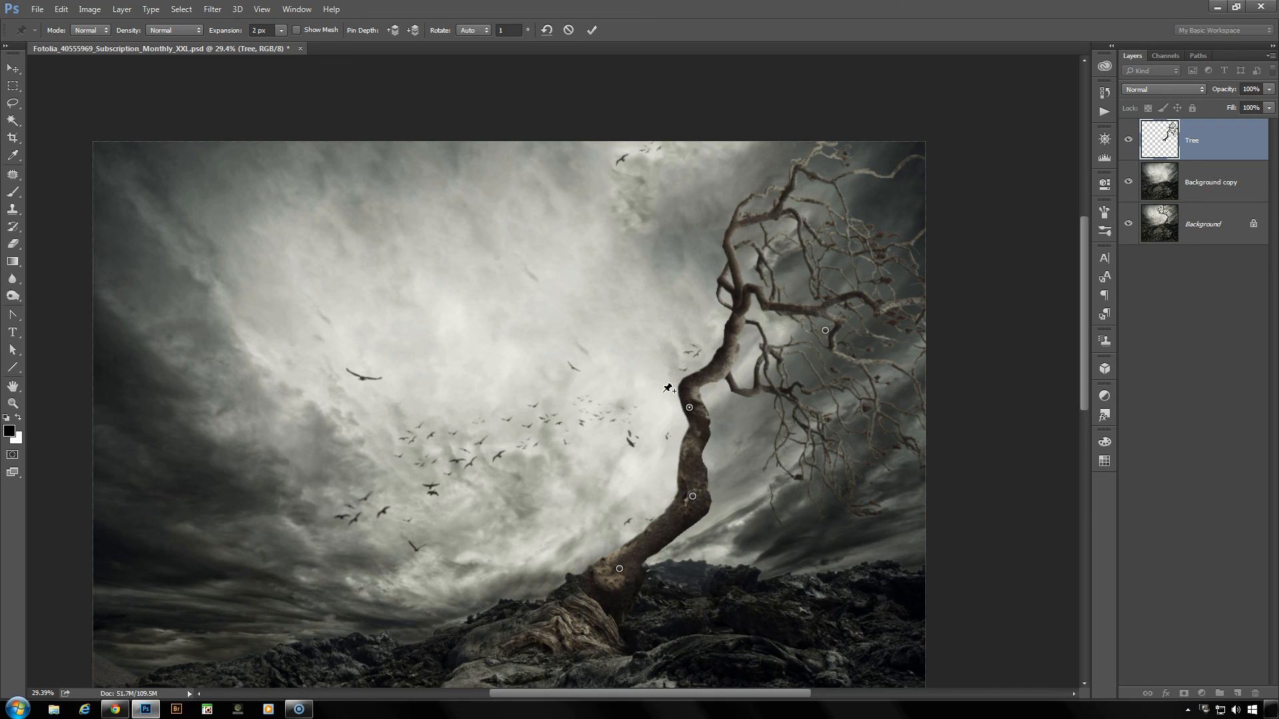
mouse_move(668, 387)
mouse_down()
mouse_move(679, 375)
mouse_move(655, 411)
mouse_move(686, 384)
mouse_move(658, 398)
mouse_up()
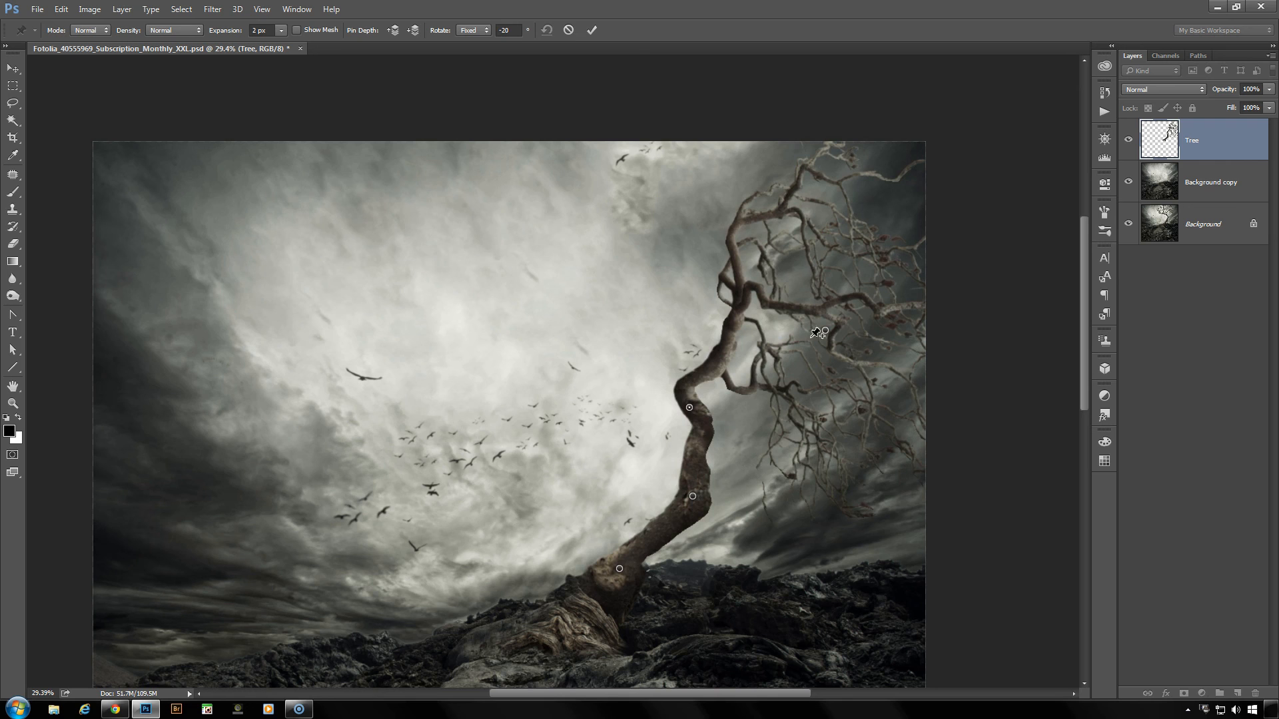
- Pull the branch pin back to the left so the crown arches over the bent trunk, and apply the Puppet Warp
drag(826, 331, 554, 335)
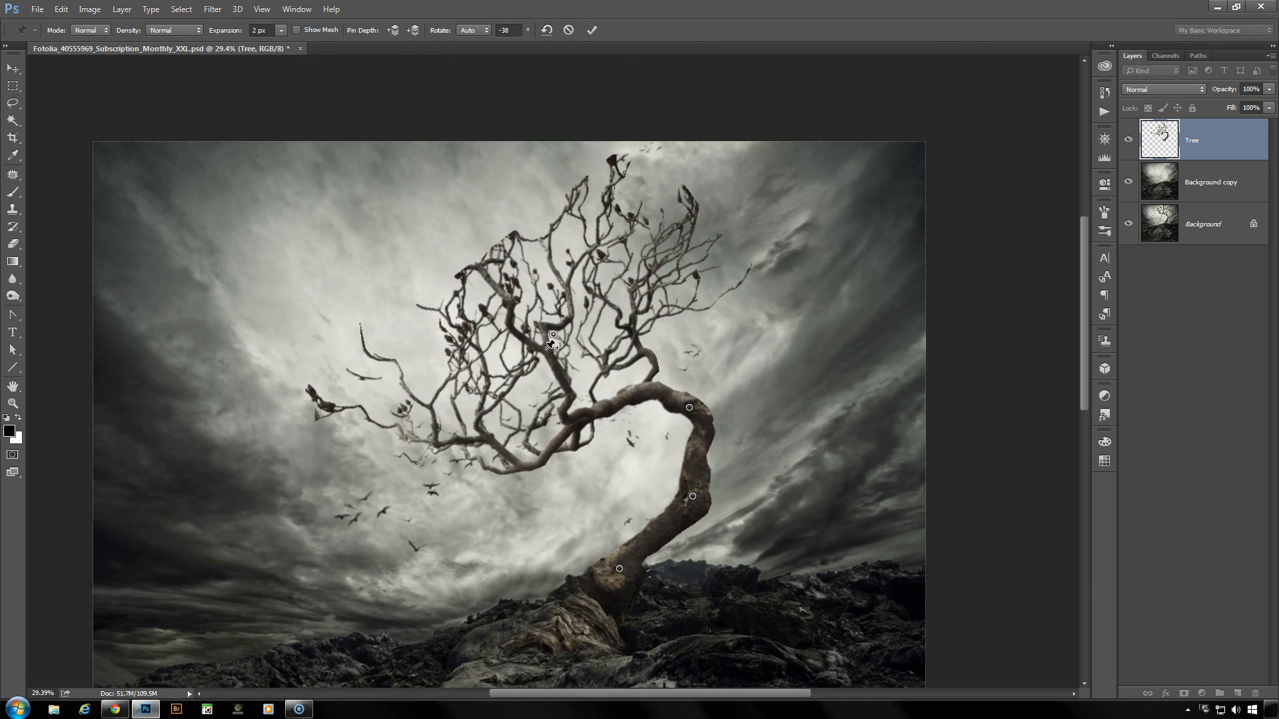
click(591, 30)
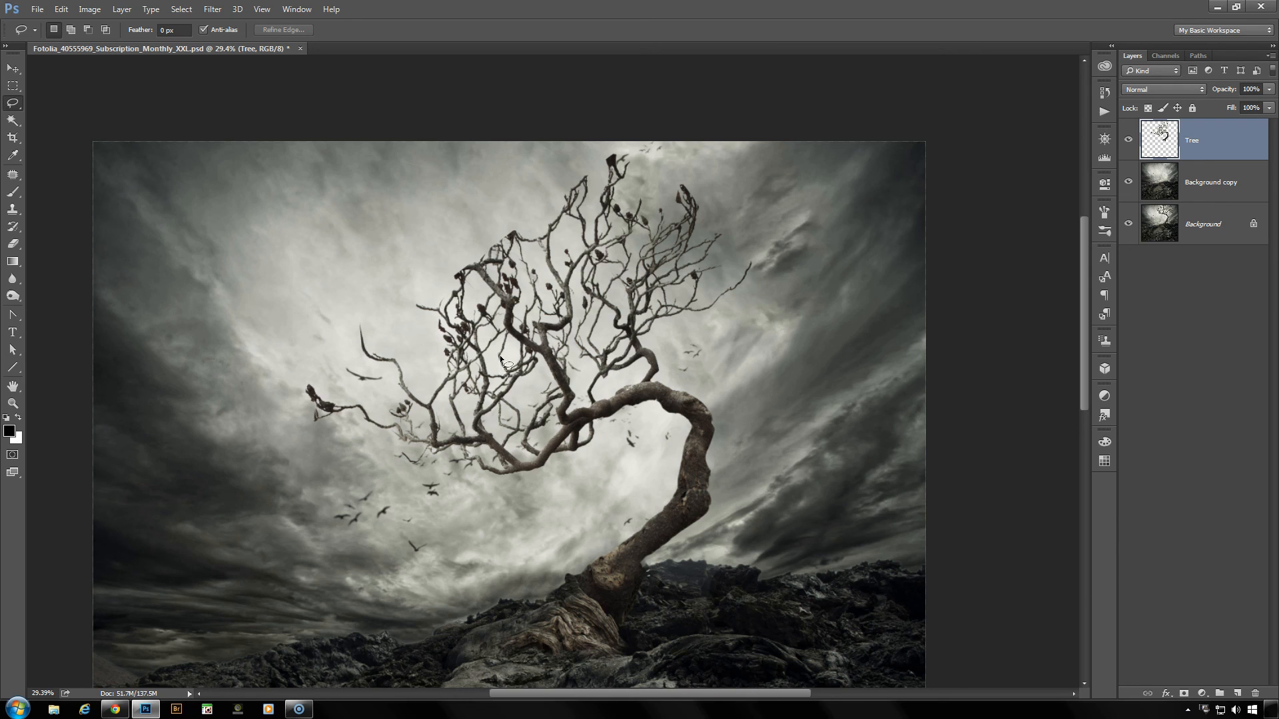
scroll(510, 357, up, 5)
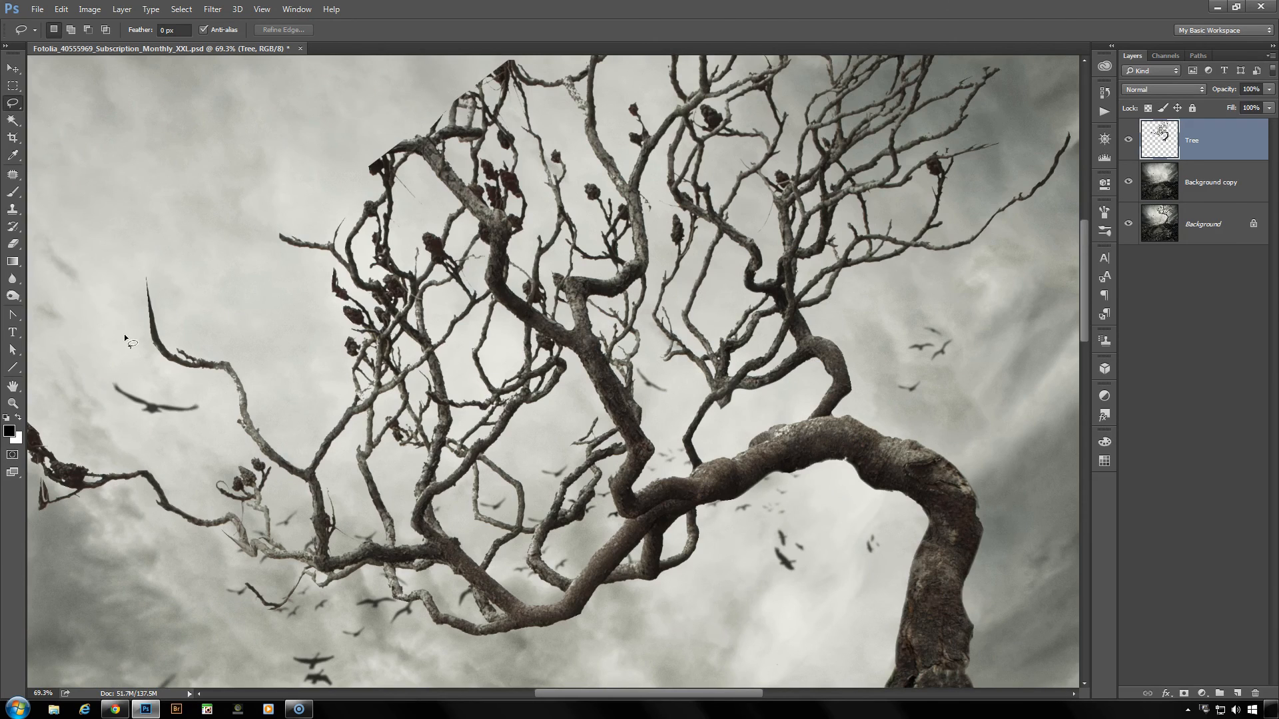
scroll(477, 322, down, 9)
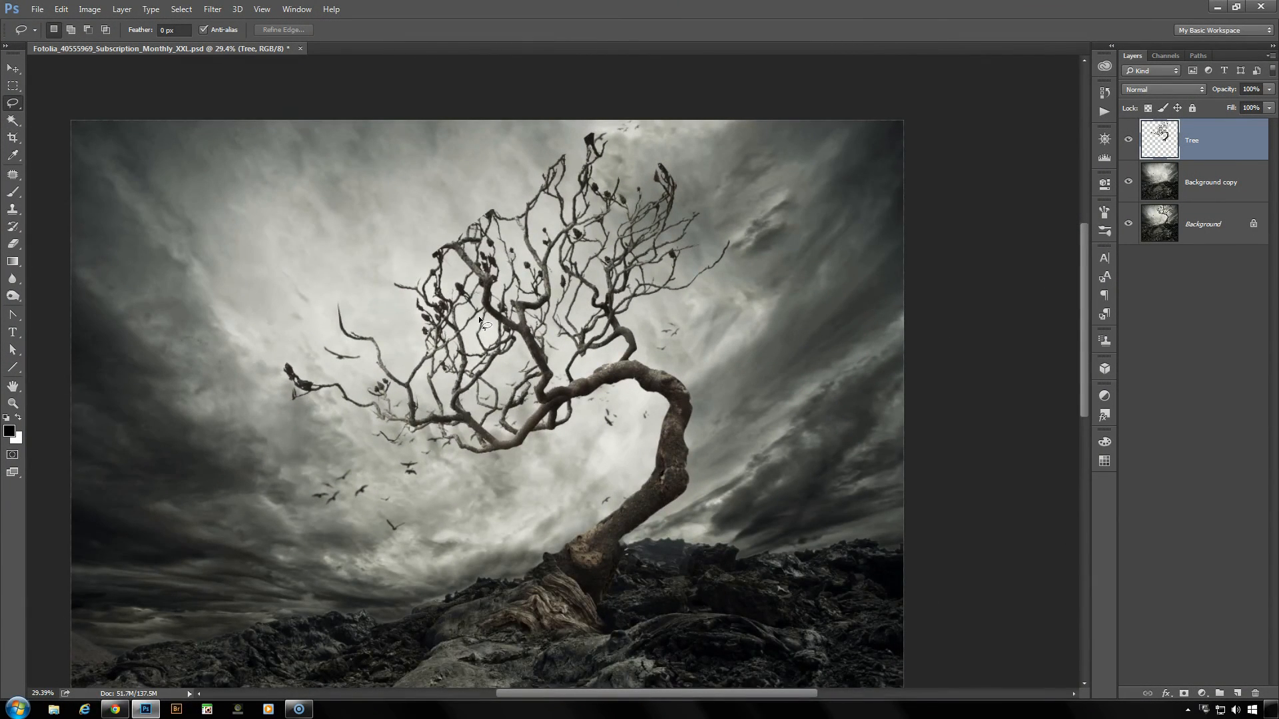
scroll(478, 315, down, 3)
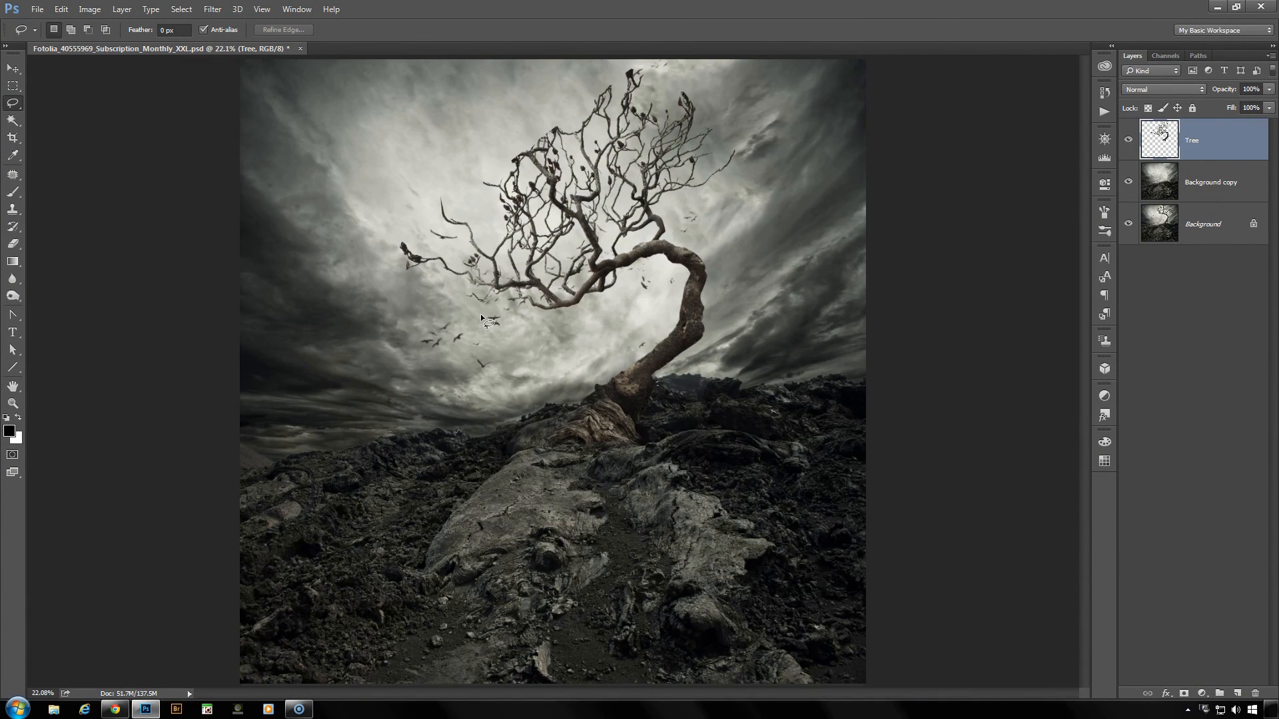